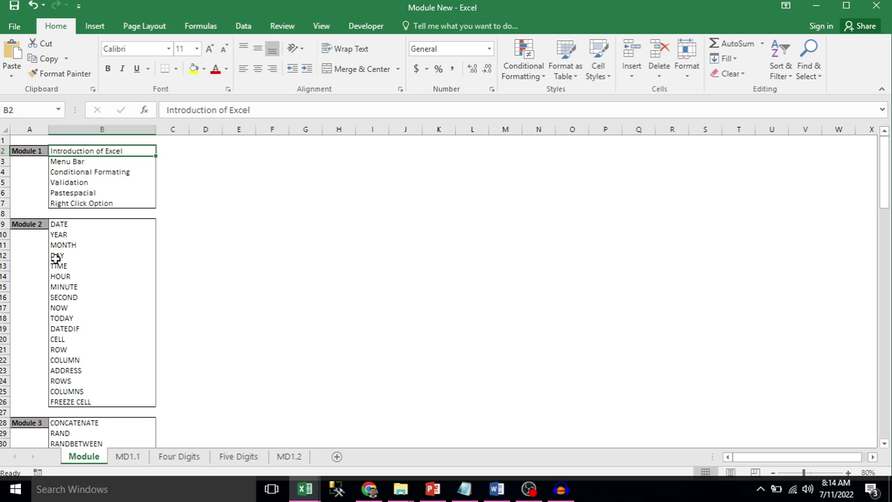
# Look through the course topics listed for each module on the Module sheet
pyautogui.scroll(-20, 116, 271)
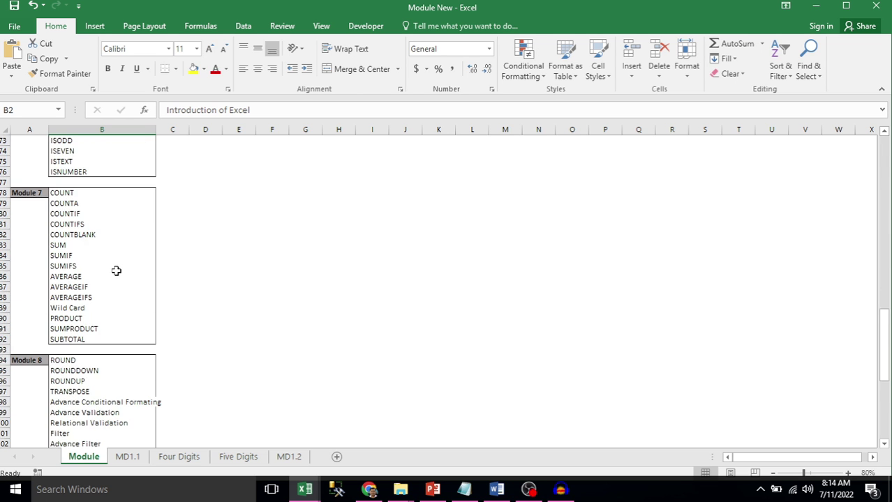
pyautogui.scroll(-11, 115, 271)
pyautogui.scroll(13, 116, 271)
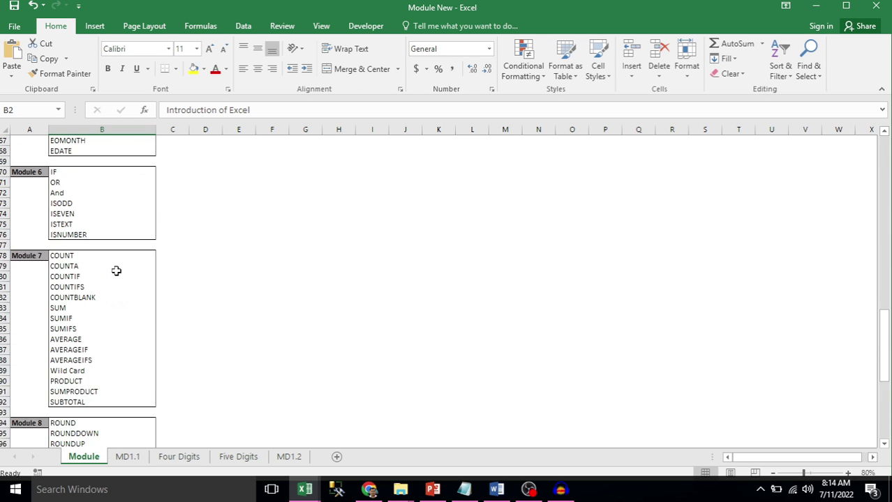
pyautogui.scroll(20, 116, 271)
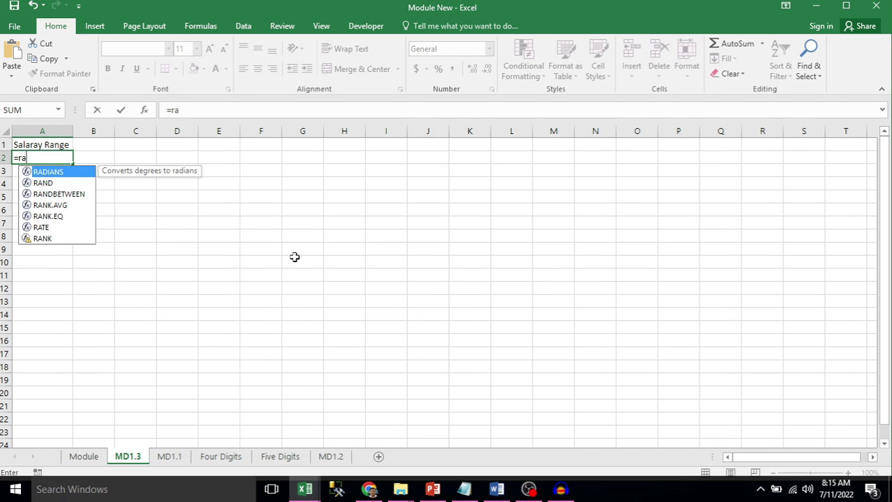
# Enter a RANDBETWEEN formula in cell A2 that generates a random salary between 1000 and 5000
pyautogui.write('n')
pyautogui.press('Down')
pyautogui.press('Tab')
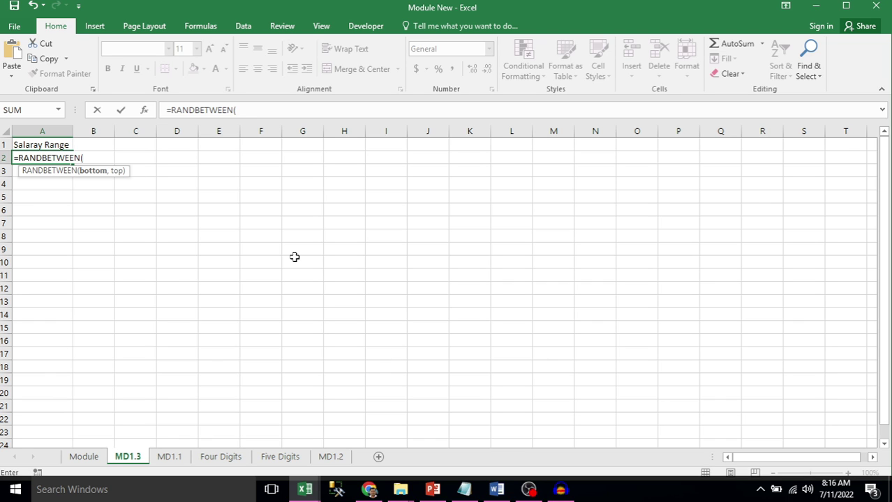
pyautogui.write('1000,')
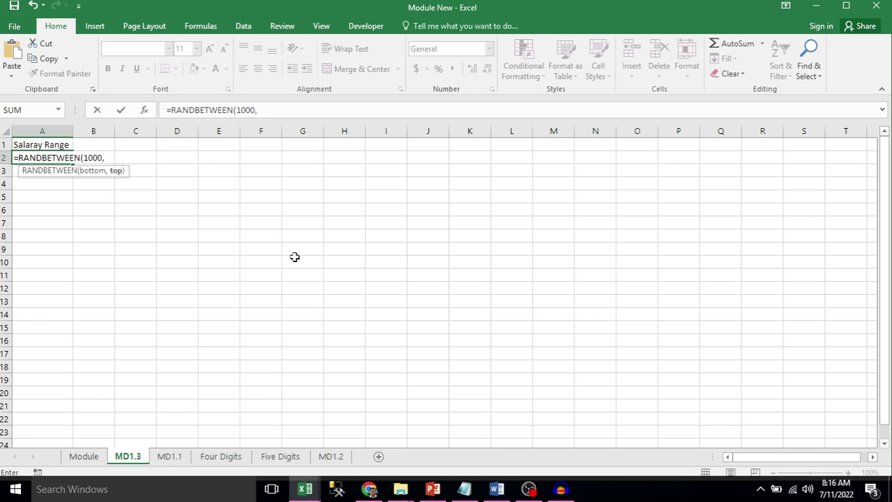
pyautogui.write('5000')
pyautogui.press('Return')
# Copy the random salary formula from A2 down through cell A18
pyautogui.press('Up')
pyautogui.hotkey('ctrl', 'c')
pyautogui.hotkey('shift', 'Down')
pyautogui.hotkey('shift', 'Down')
pyautogui.hotkey('shift', 'Down')
pyautogui.hotkey('shift', 'Down')
pyautogui.hotkey('shift', 'Down')
pyautogui.hotkey('shift', 'Down')
pyautogui.hotkey('shift', 'Down')
pyautogui.hotkey('shift', 'Down')
pyautogui.hotkey('shift', 'Down')
pyautogui.hotkey('shift', 'Down')
pyautogui.hotkey('shift', 'Down')
pyautogui.hotkey('shift', 'Down')
pyautogui.hotkey('shift', 'Down')
pyautogui.hotkey('shift', 'Down')
pyautogui.hotkey('shift', 'Down')
pyautogui.hotkey('shift', 'Down')
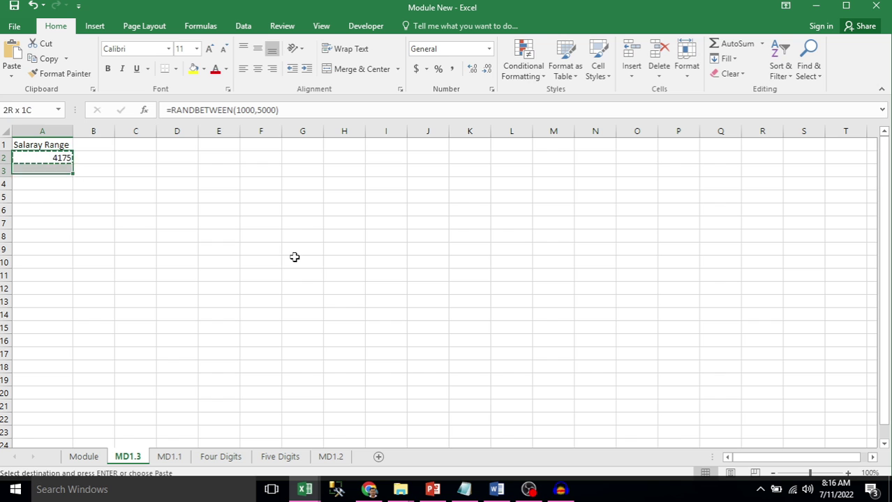
pyautogui.press('Return')
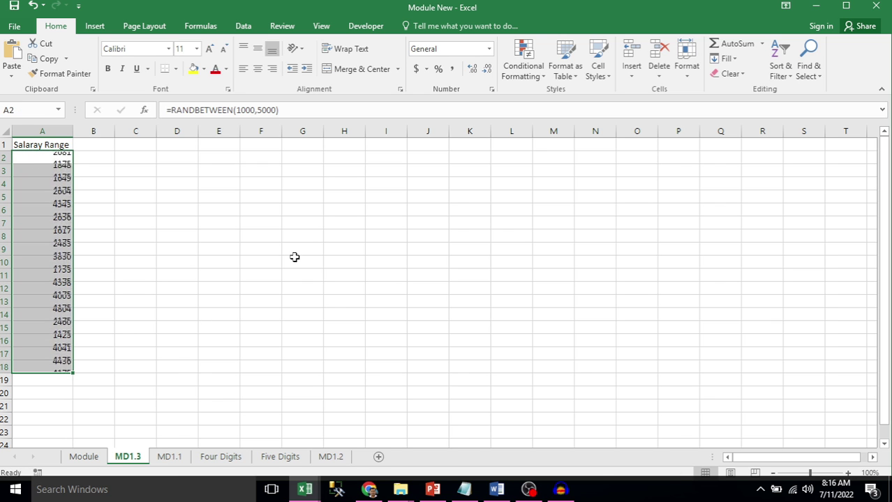
# Replace the formulas in A2:A18 with their fixed values using Paste Special Values
pyautogui.hotkey('ctrl', 'c')
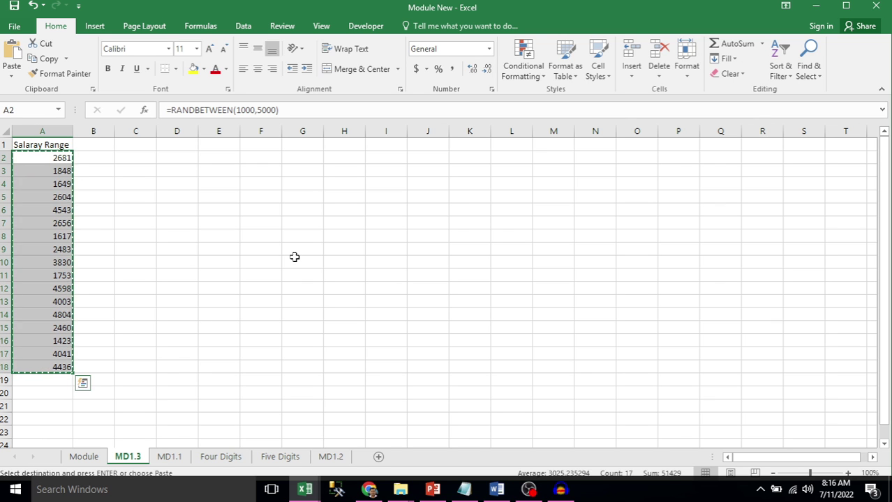
pyautogui.hotkey('ctrl', 'alt', 'v')
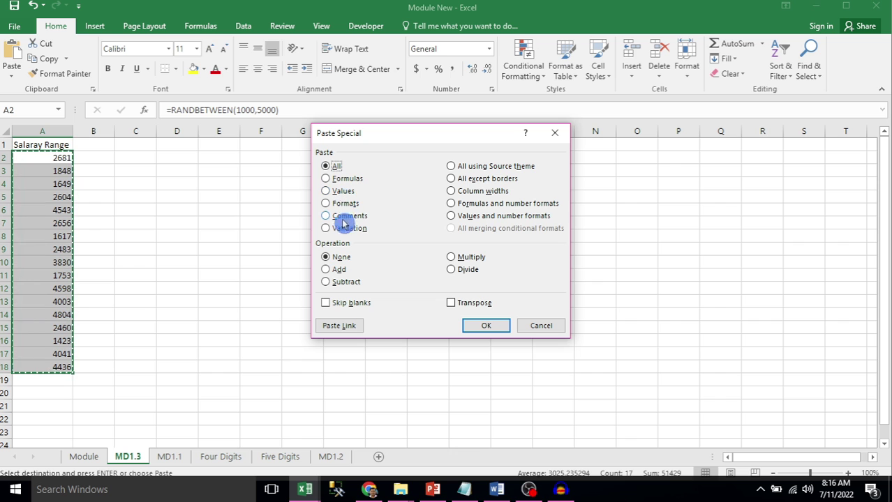
pyautogui.click(345, 192)
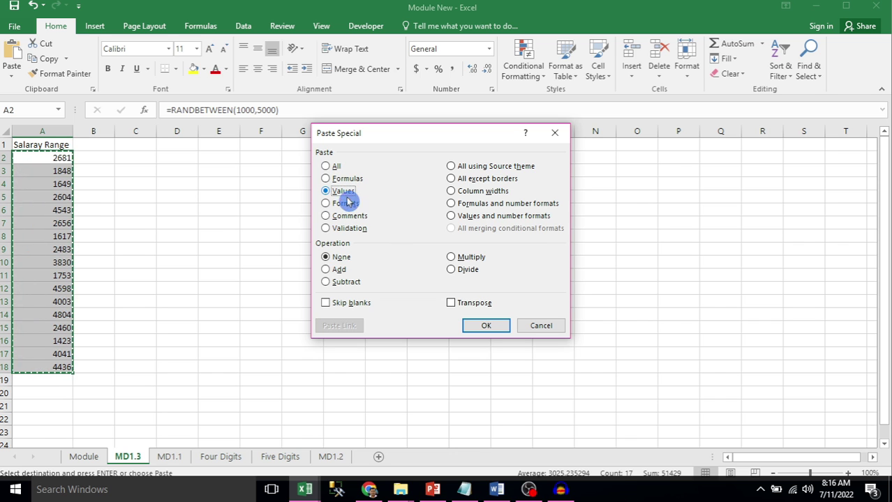
pyautogui.click(475, 325)
pyautogui.click(199, 238)
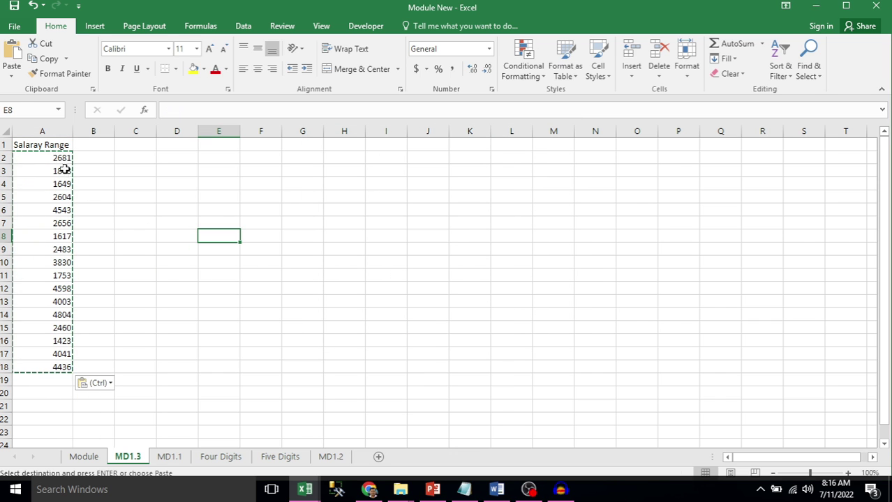
pyautogui.press('Escape')
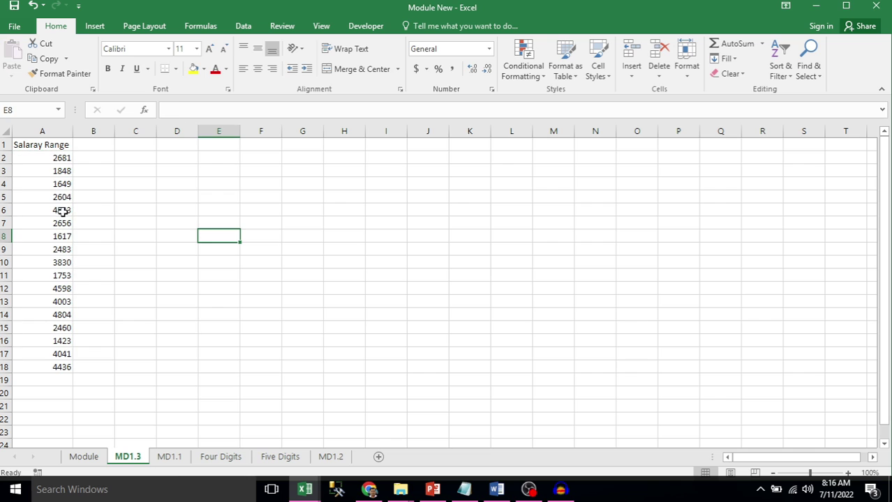
pyautogui.click(62, 199)
pyautogui.hotkey('ctrl', 'Home')
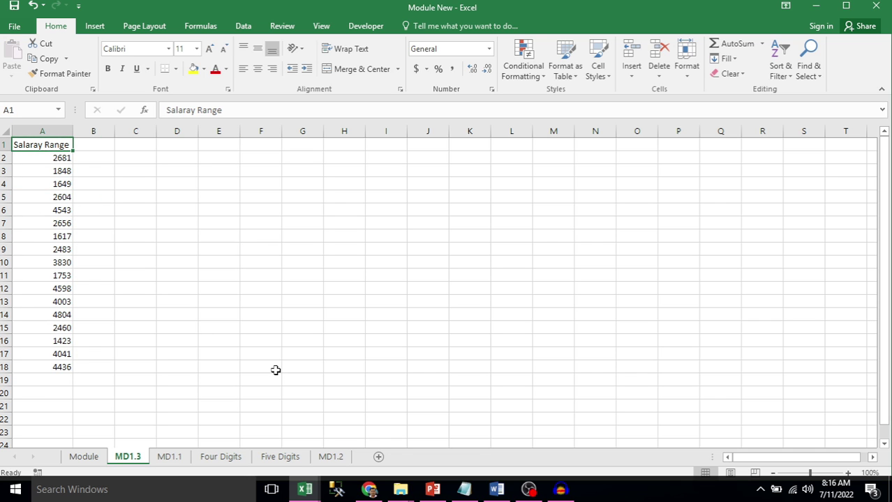
pyautogui.press('Down')
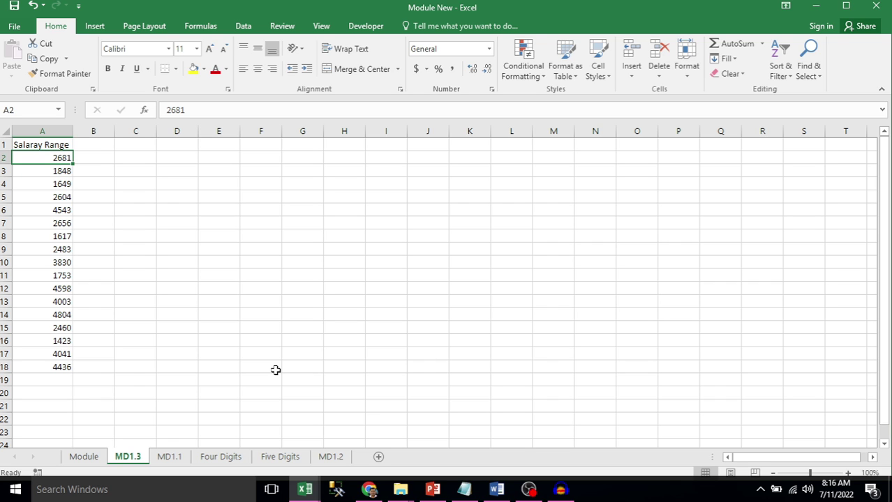
pyautogui.press('Down')
pyautogui.press('Up')
pyautogui.click(211, 171)
pyautogui.moveTo(211, 171); pyautogui.dragTo(245, 208)
pyautogui.click(272, 258)
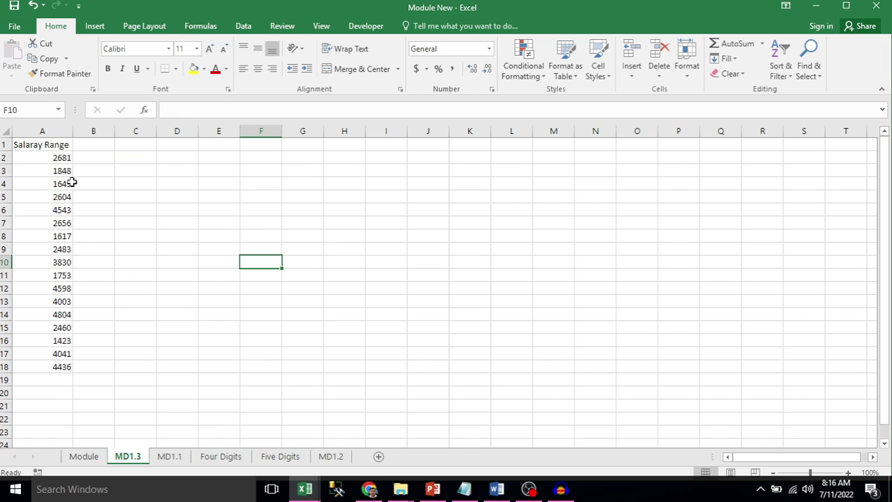
pyautogui.moveTo(61, 158); pyautogui.dragTo(65, 236)
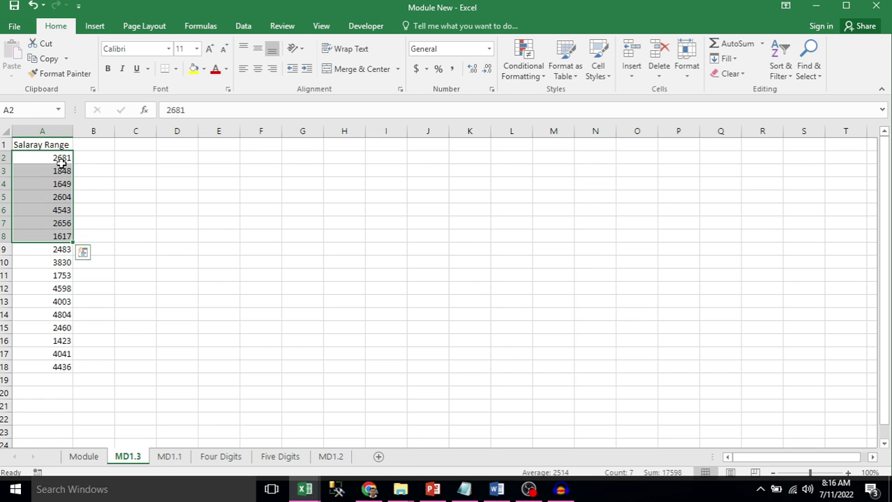
pyautogui.click(60, 159)
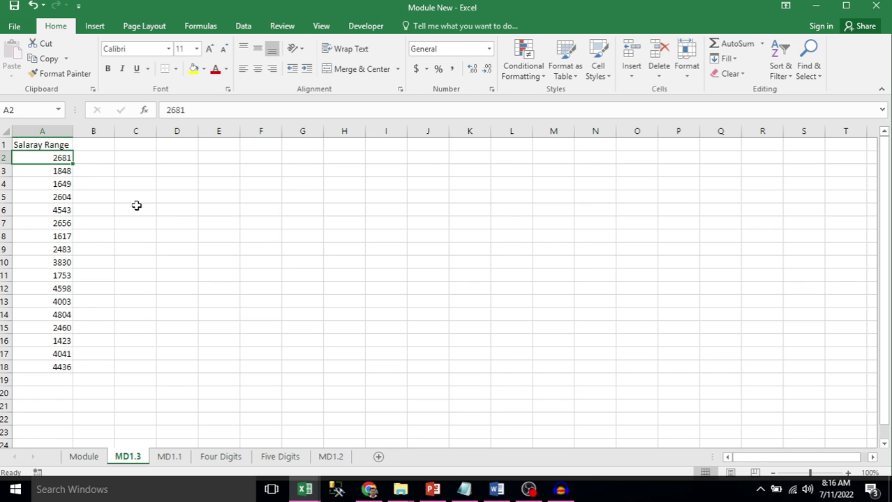
pyautogui.click(223, 182)
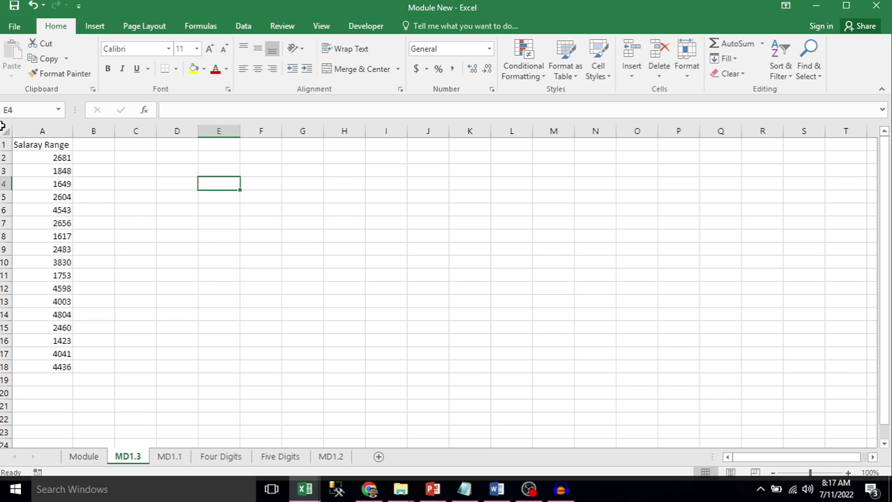
# Start a new conditional formatting rule for the salaries in A2:A18 from the Rules Manager, with rules shown for Current Selection
pyautogui.click(35, 160)
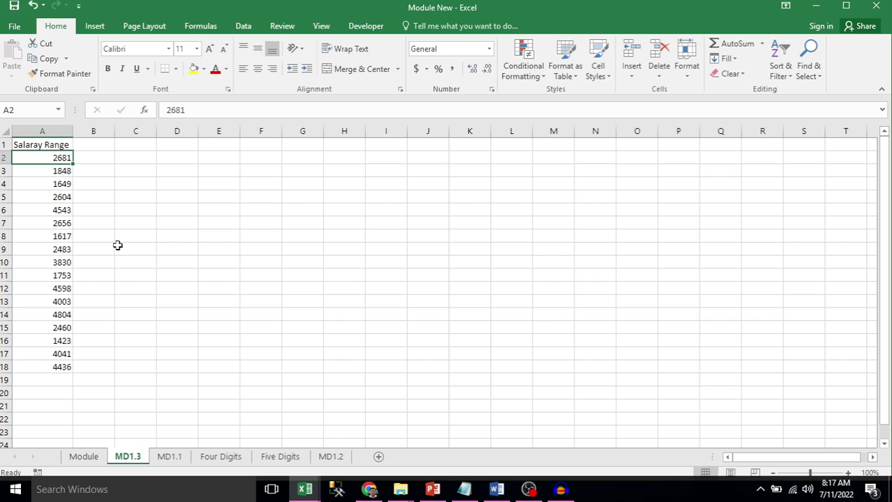
pyautogui.hotkey('ctrl', 'shift', 'Down')
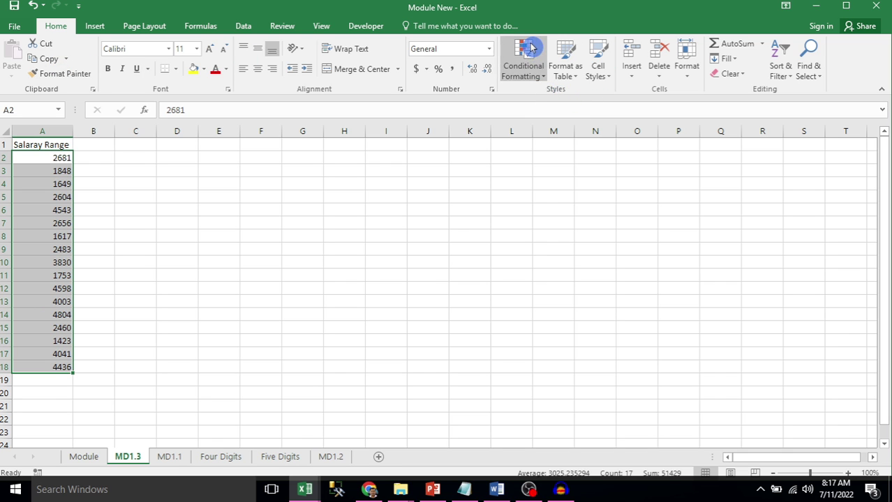
pyautogui.click(543, 78)
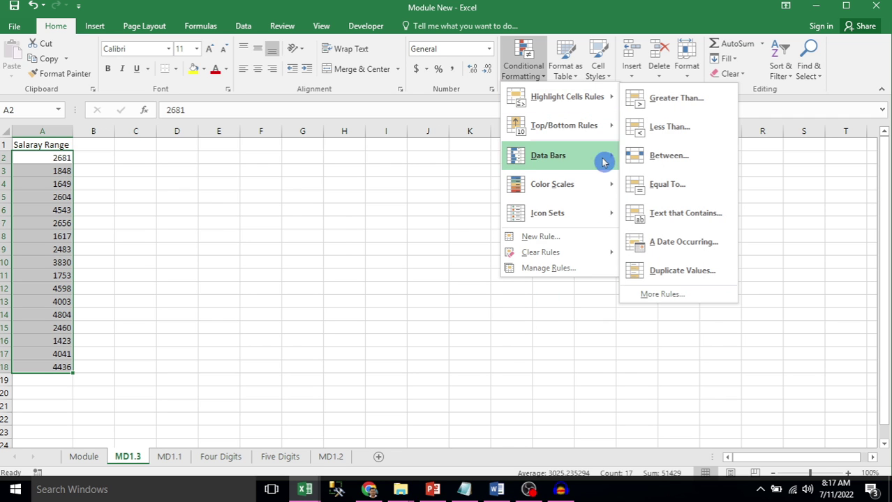
pyautogui.moveTo(597, 212)
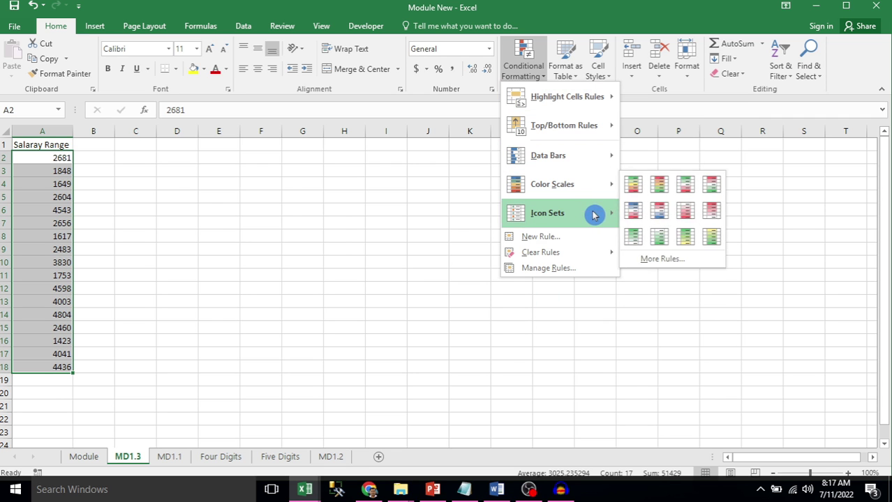
pyautogui.click(557, 272)
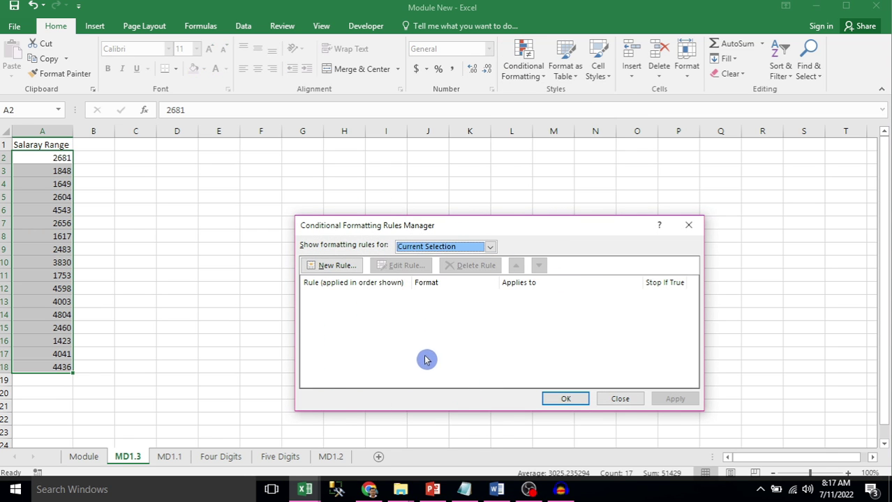
pyautogui.click(490, 246)
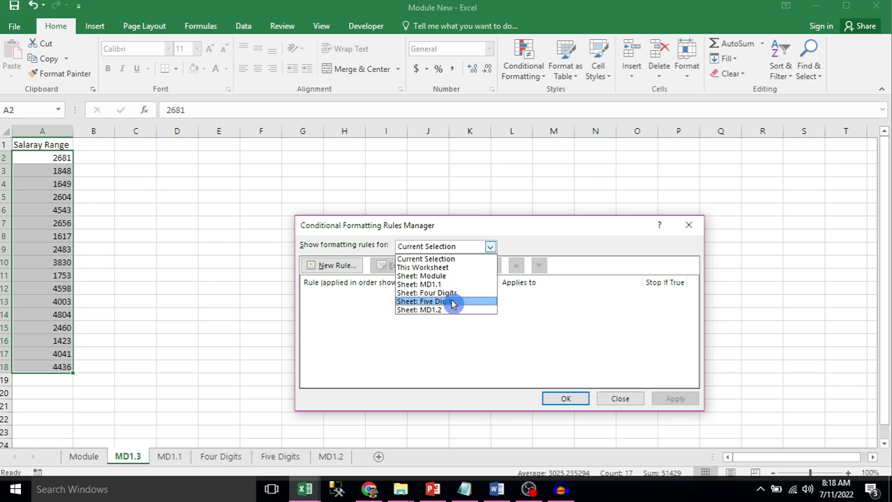
pyautogui.click(425, 260)
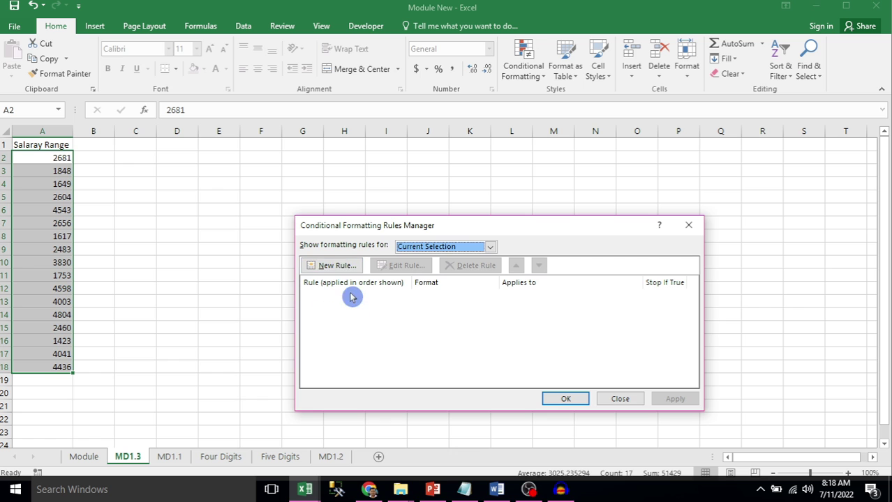
pyautogui.click(334, 266)
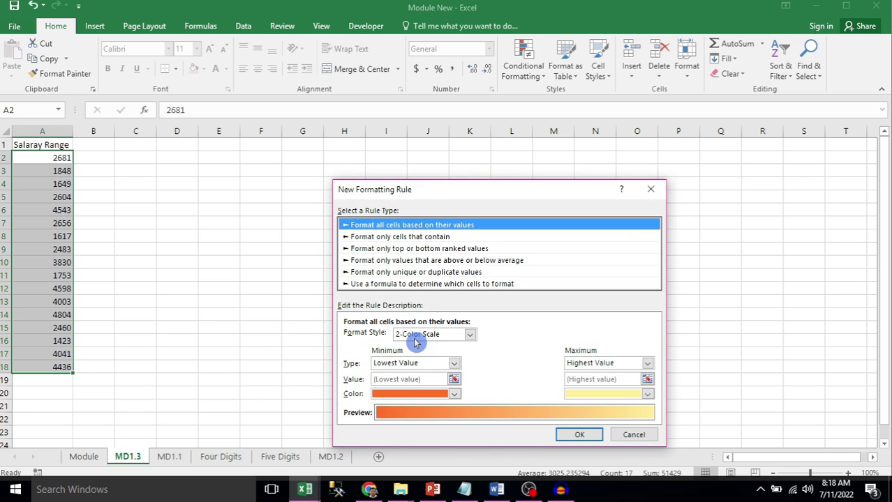
pyautogui.moveTo(491, 193); pyautogui.dragTo(489, 127)
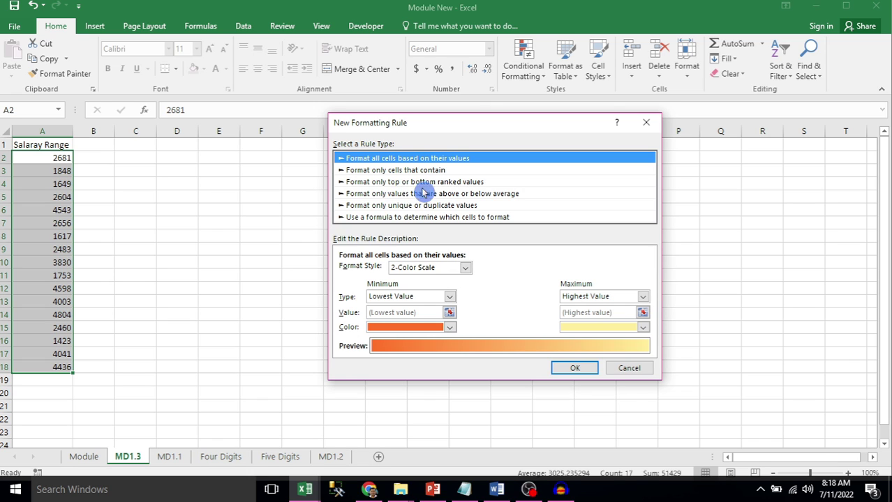
# Set the 2-Color Scale's minimum type to Lowest Value and its maximum type to Highest Value
pyautogui.click(449, 297)
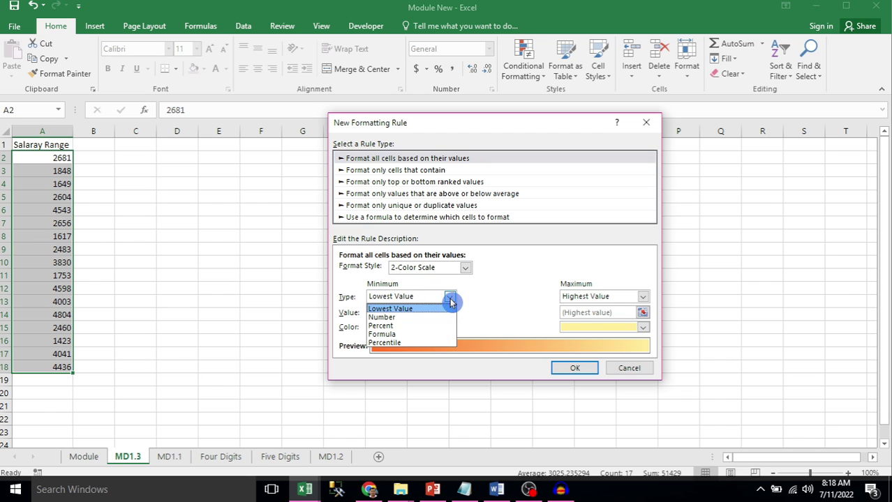
pyautogui.click(406, 311)
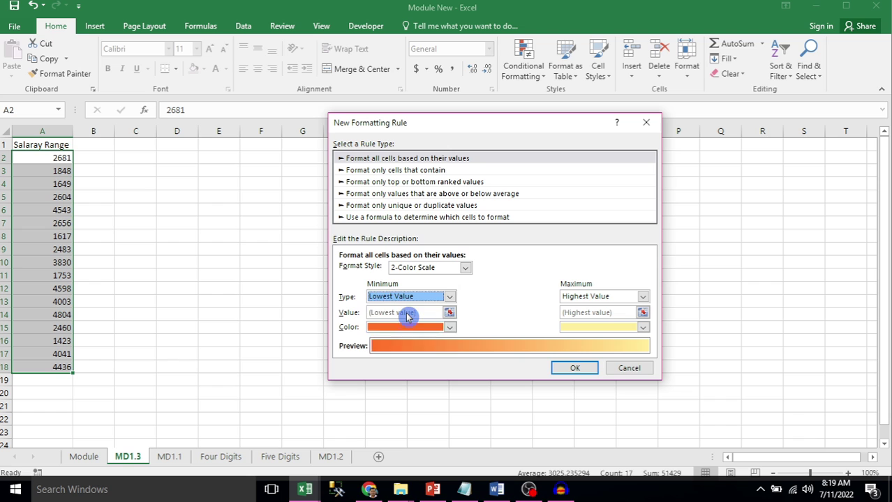
pyautogui.click(642, 298)
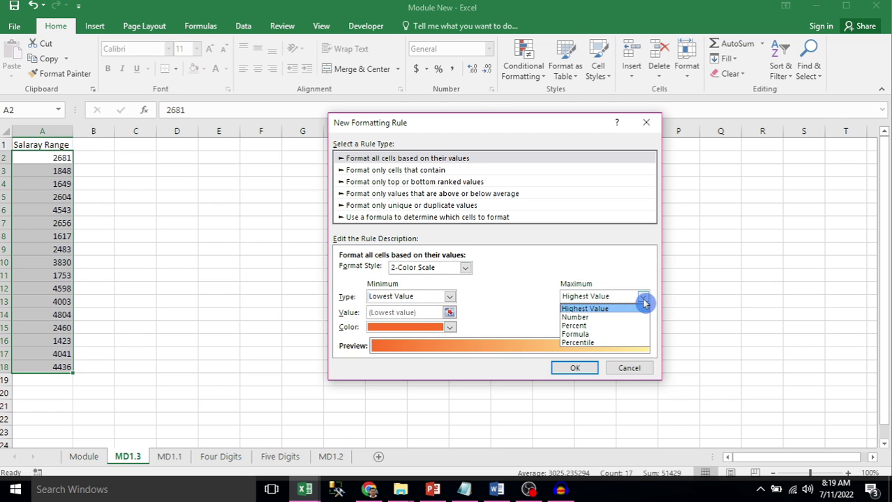
pyautogui.click(584, 308)
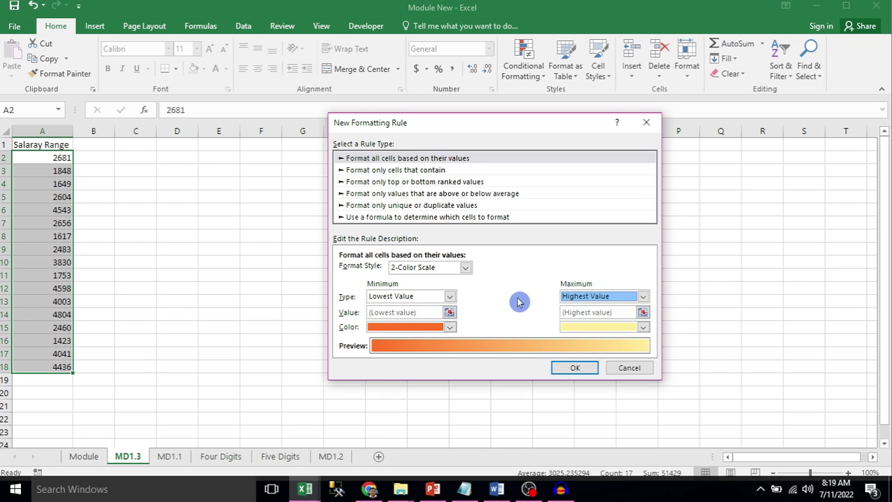
# Set the color scale's minimum color to dark gray and its maximum color to dark green
pyautogui.click(450, 328)
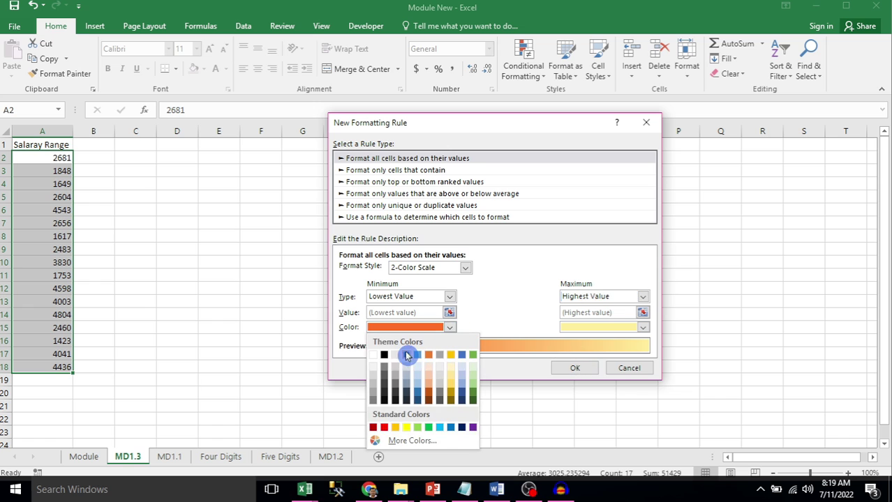
pyautogui.click(384, 391)
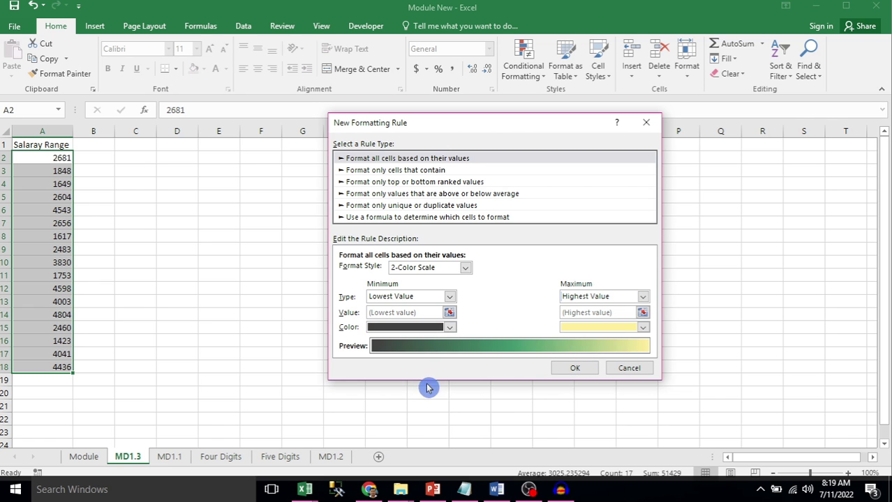
pyautogui.click(643, 328)
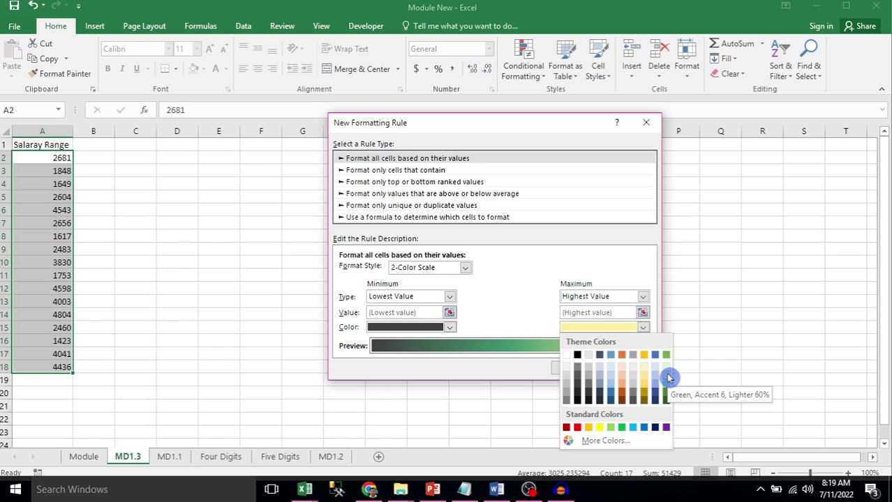
pyautogui.click(667, 399)
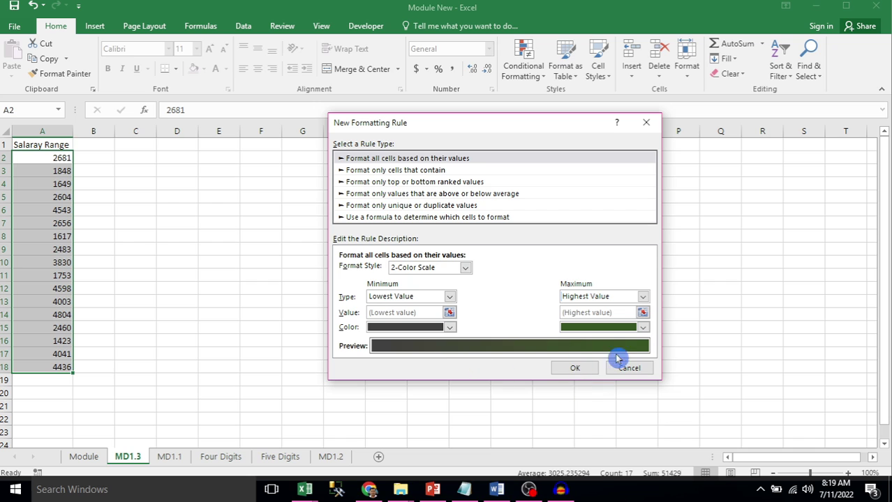
# Change the color scale's maximum color to light green and apply the rule to the salaries in A2:A18
pyautogui.click(643, 328)
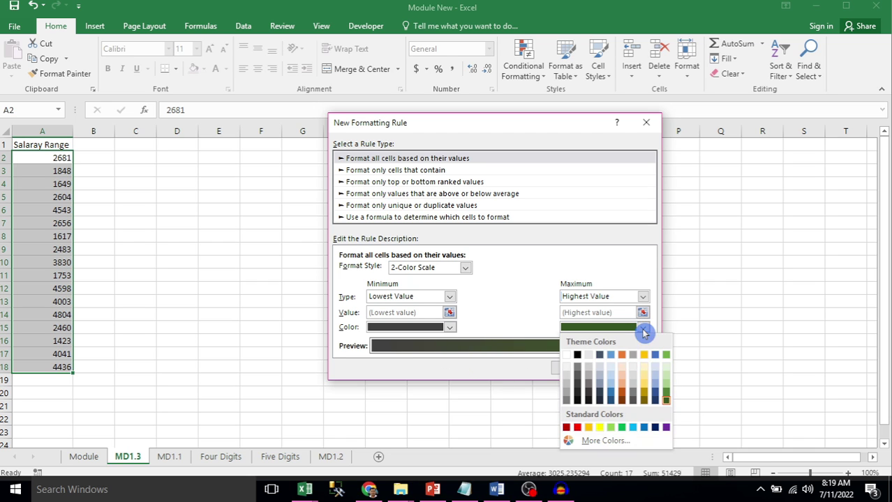
pyautogui.click(666, 378)
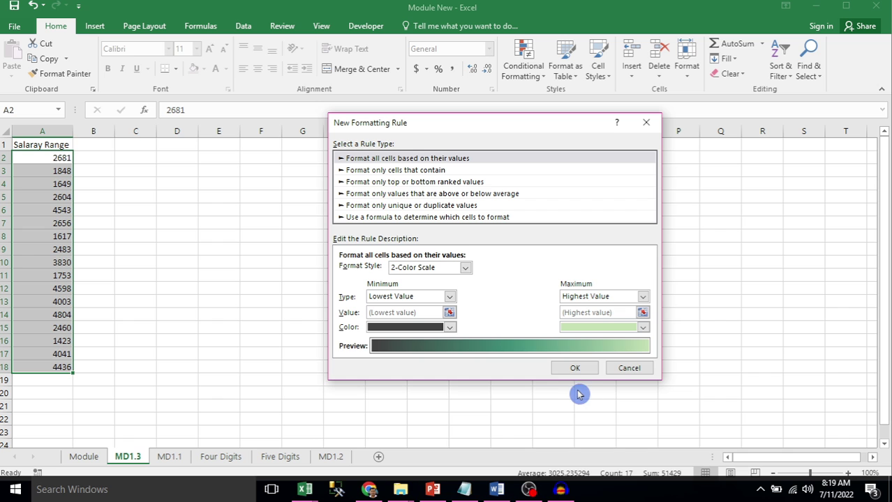
pyautogui.click(583, 368)
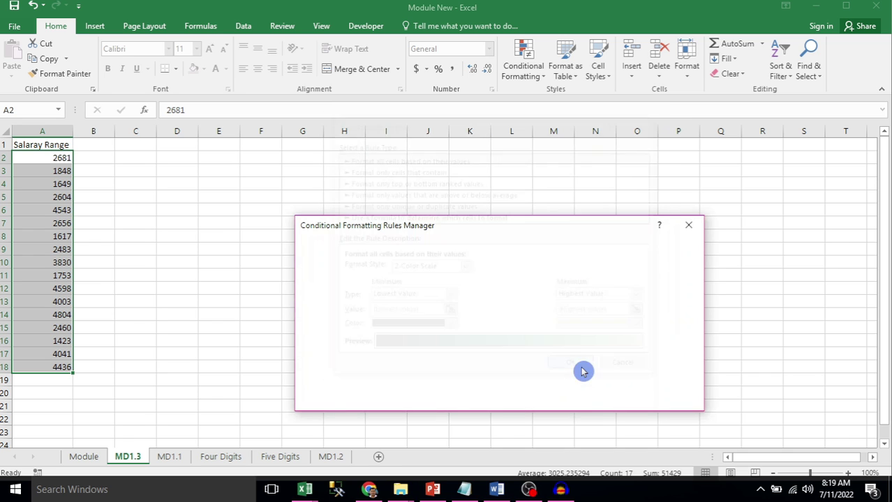
pyautogui.click(675, 400)
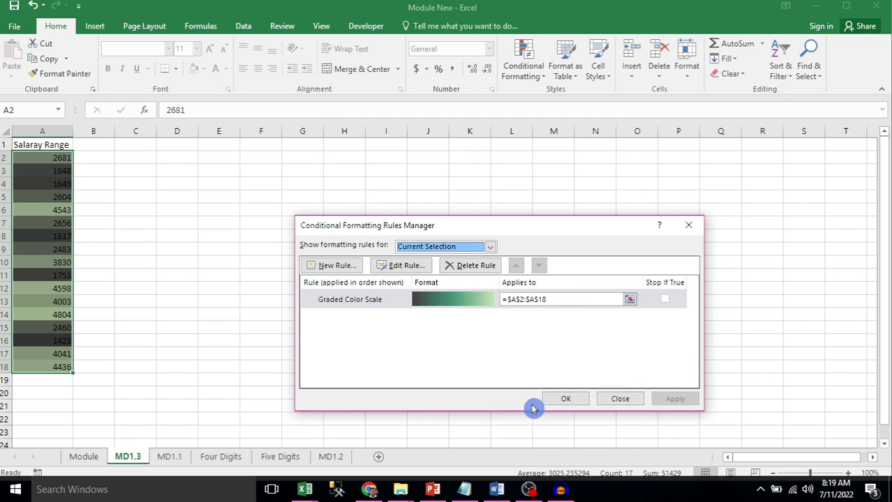
pyautogui.click(565, 399)
pyautogui.click(238, 317)
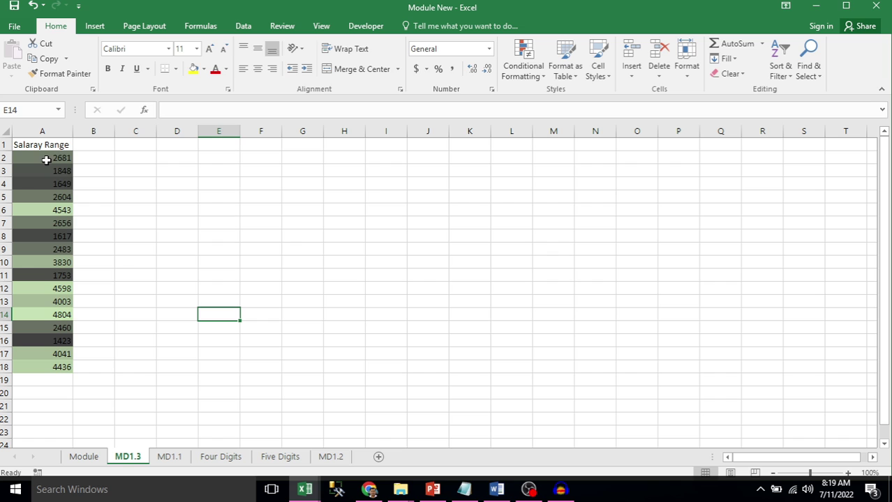
# Sort the salaries in A2:A18 from smallest to largest
pyautogui.moveTo(46, 160); pyautogui.dragTo(49, 367)
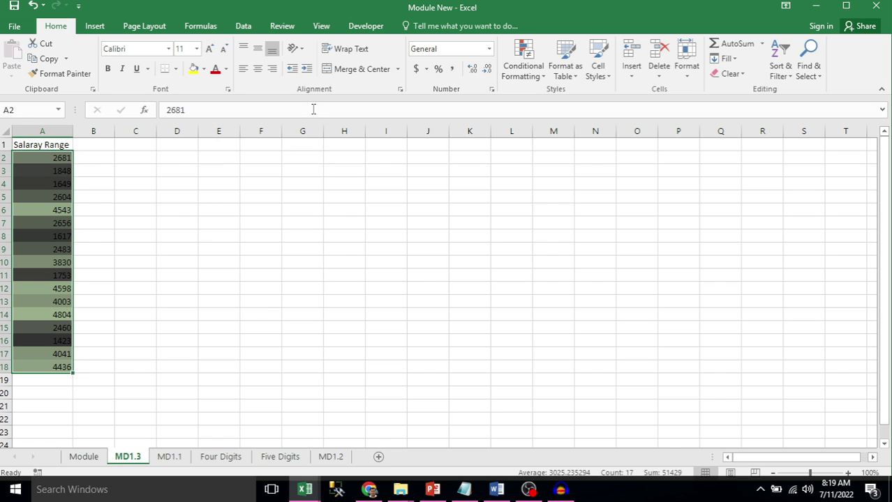
pyautogui.click(243, 28)
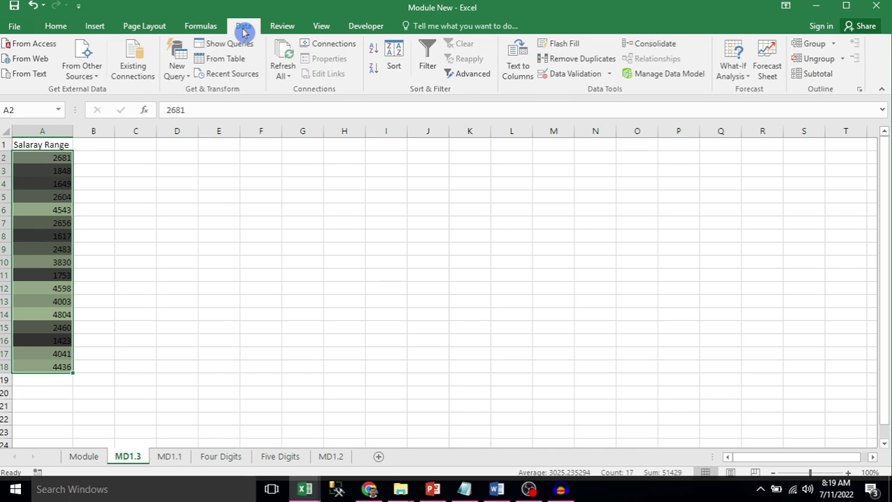
pyautogui.click(373, 53)
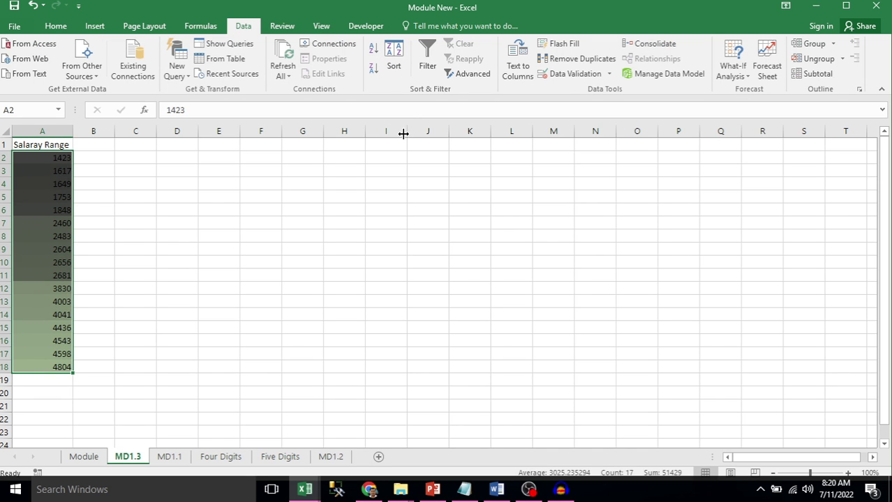
pyautogui.click(165, 277)
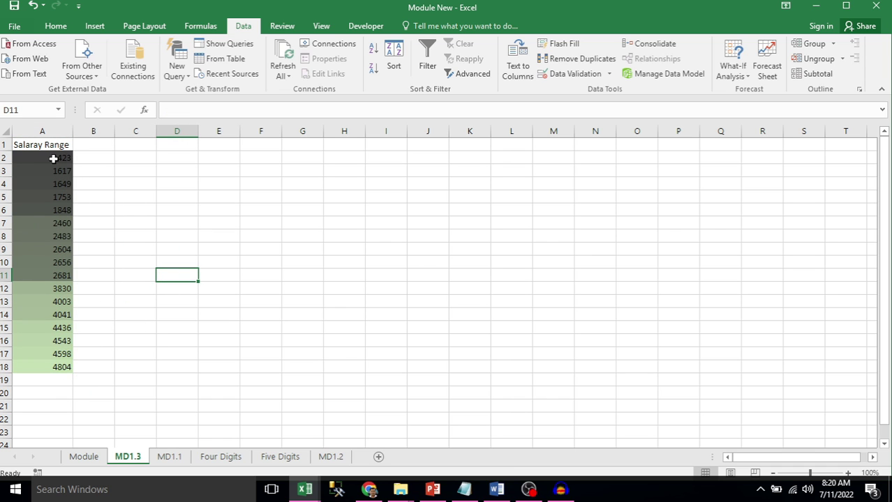
pyautogui.moveTo(46, 158); pyautogui.dragTo(40, 369)
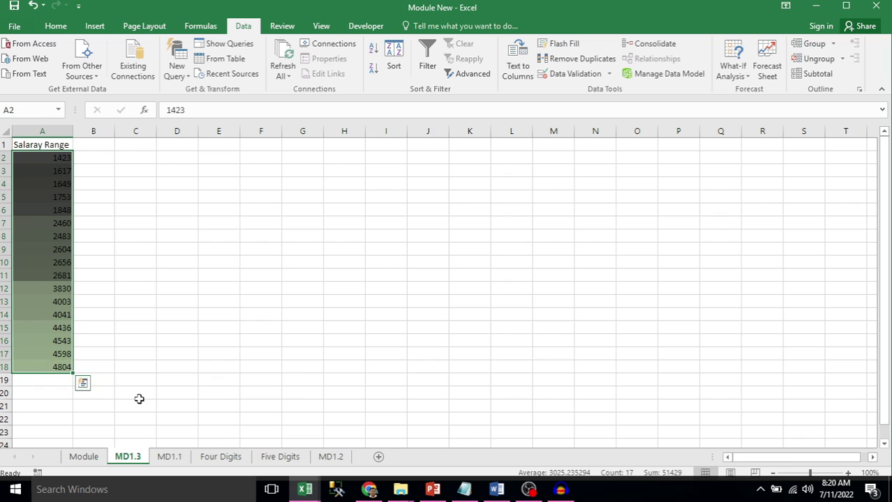
pyautogui.click(139, 399)
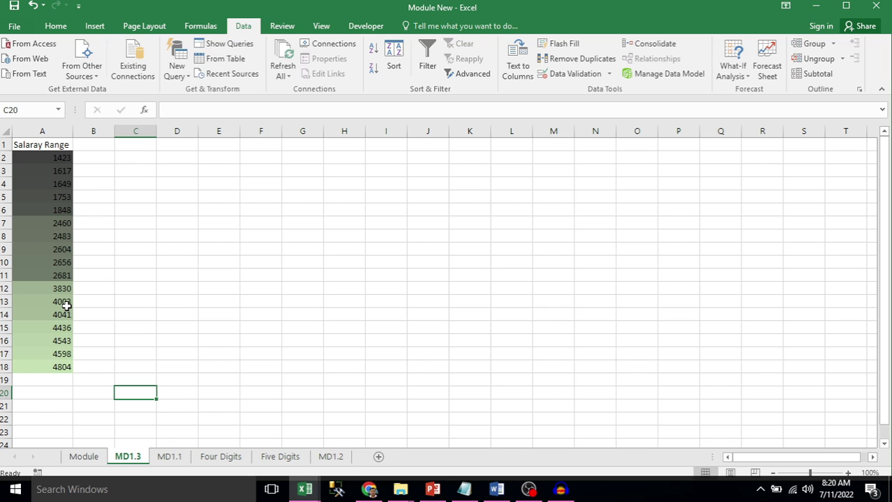
# Copy the Salaray Range column A1:A18 and paste only its values into column B, starting at B1
pyautogui.click(48, 146)
pyautogui.hotkey('ctrl', 'shift', 'Down')
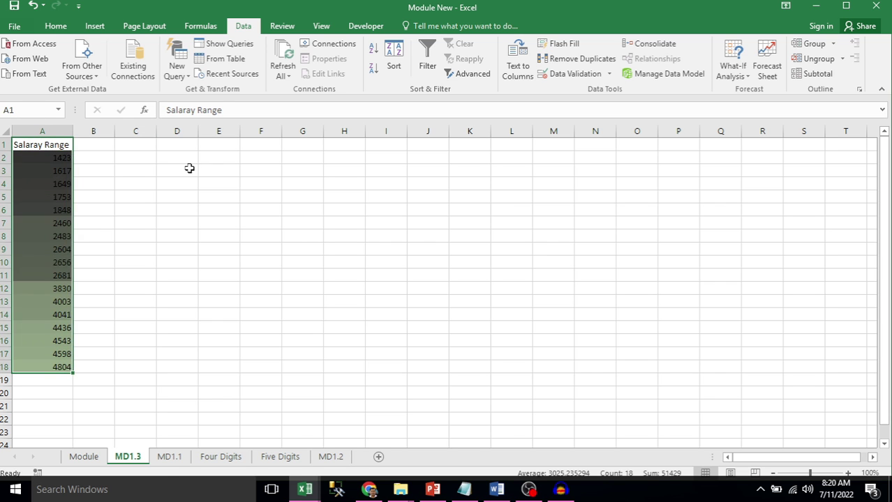
pyautogui.hotkey('ctrl', 'c')
pyautogui.press('Right')
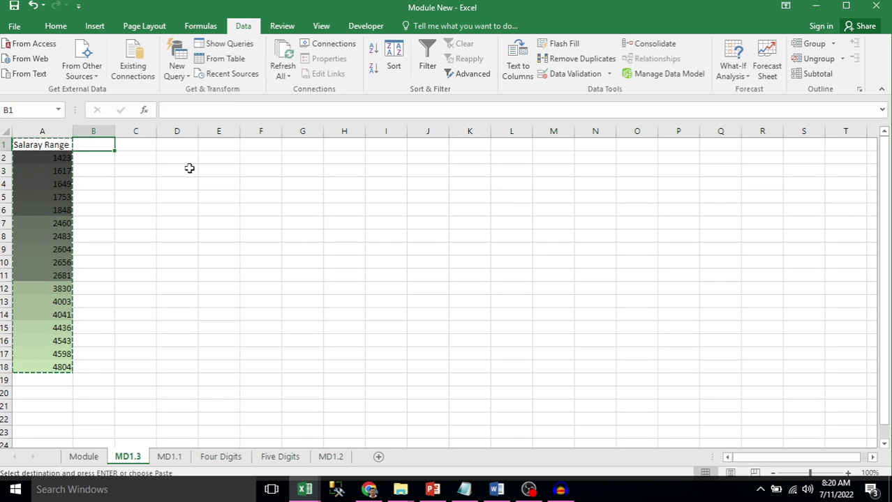
pyautogui.hotkey('ctrl', 'alt', 'v')
pyautogui.press('v')
pyautogui.press('Return')
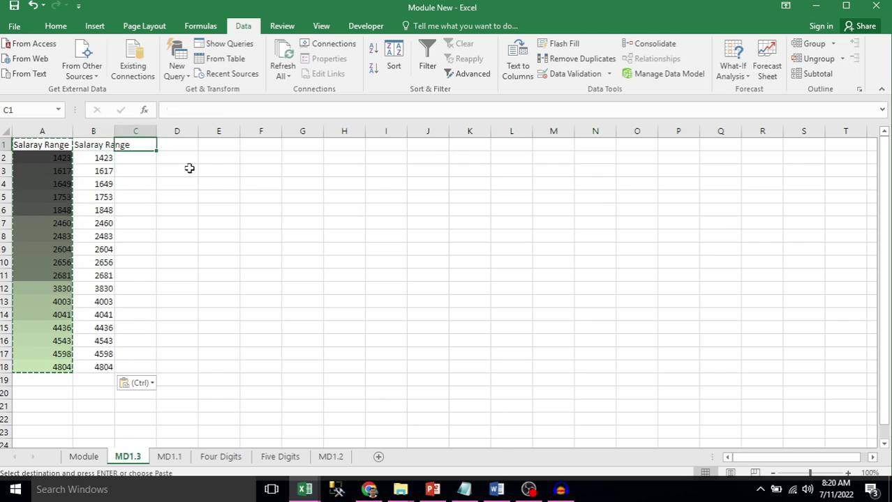
# Start a new conditional formatting rule for B2:B18 from the Rules Manager, using the rule type "Format only cells that contain"
pyautogui.press('Down')
pyautogui.hotkey('ctrl', 'shift', 'Down')
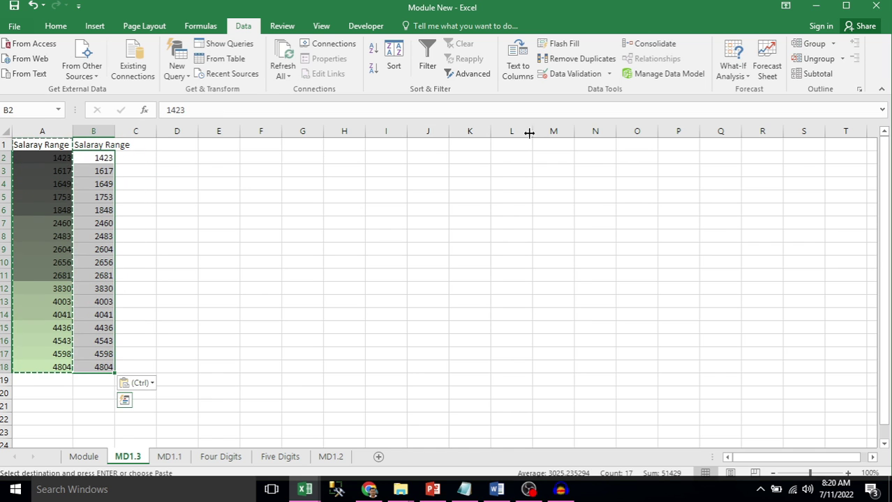
pyautogui.click(58, 26)
pyautogui.click(545, 75)
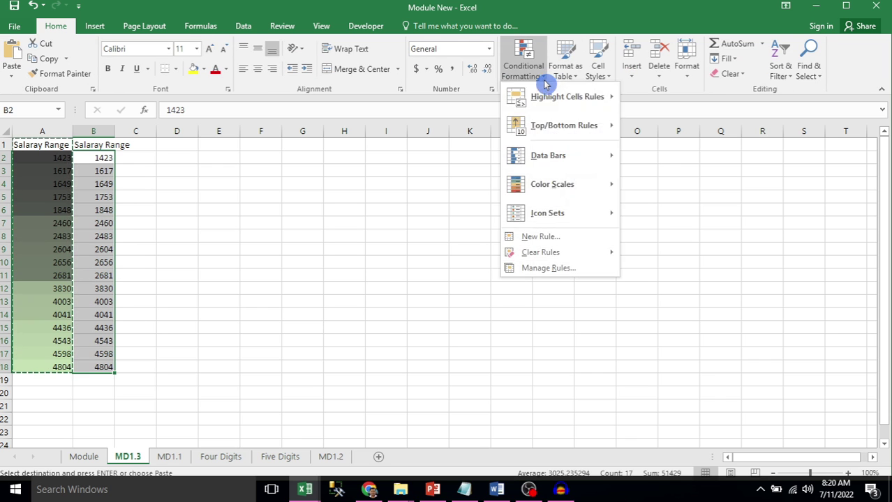
pyautogui.click(541, 267)
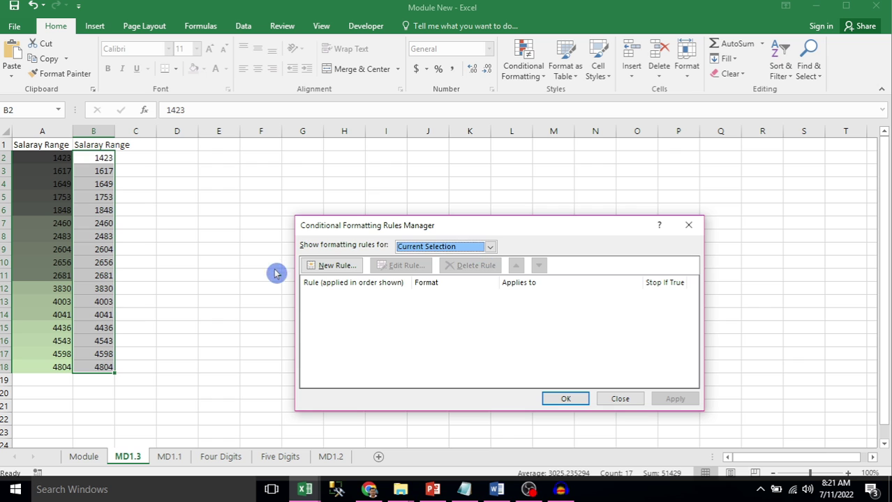
pyautogui.click(334, 267)
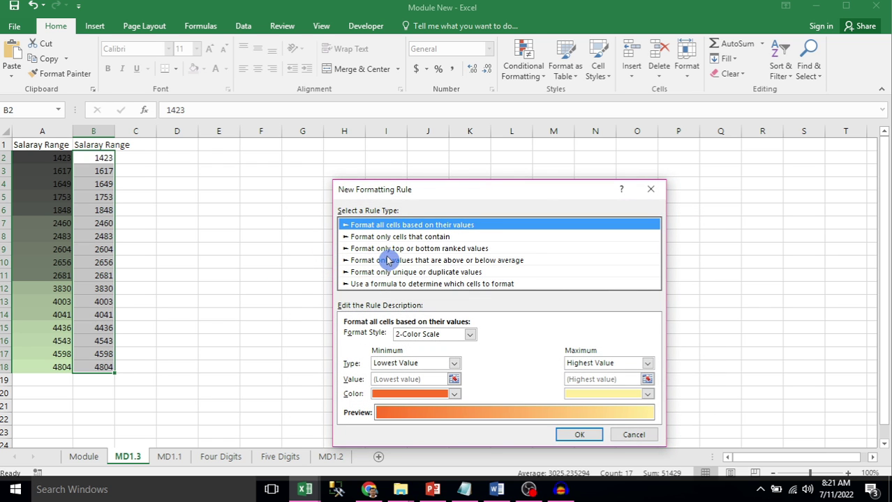
pyautogui.click(406, 238)
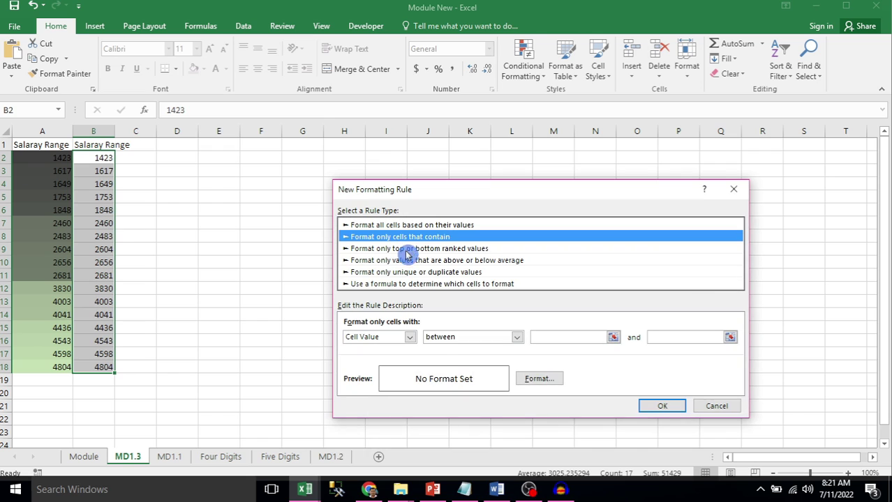
# Set the rule's condition to Cell Value between =$B$5 and =$B$14
pyautogui.click(411, 337)
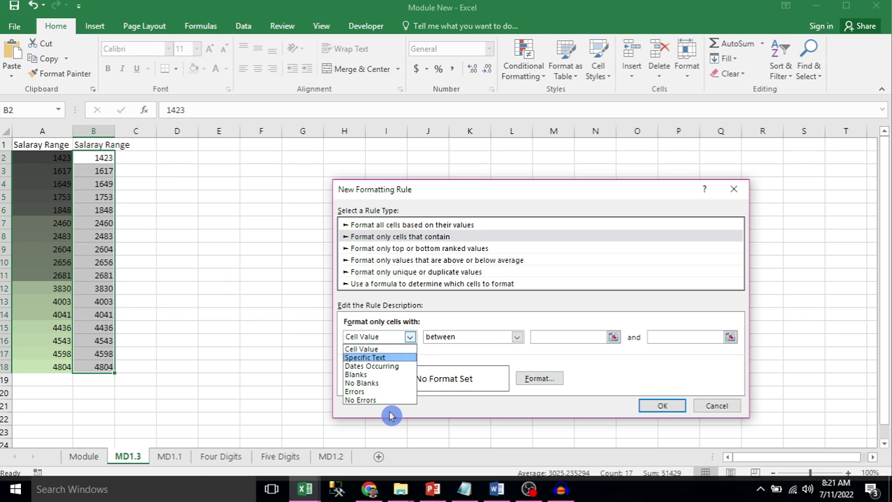
pyautogui.click(374, 350)
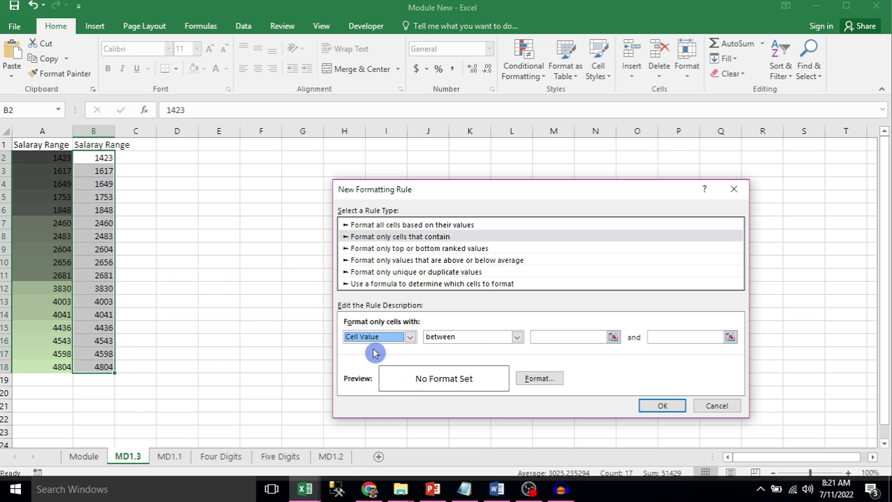
pyautogui.click(518, 338)
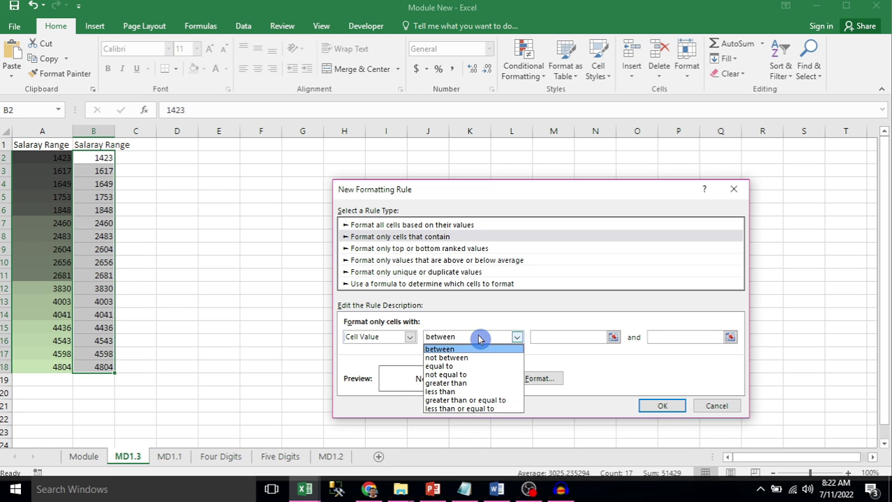
pyautogui.click(615, 337)
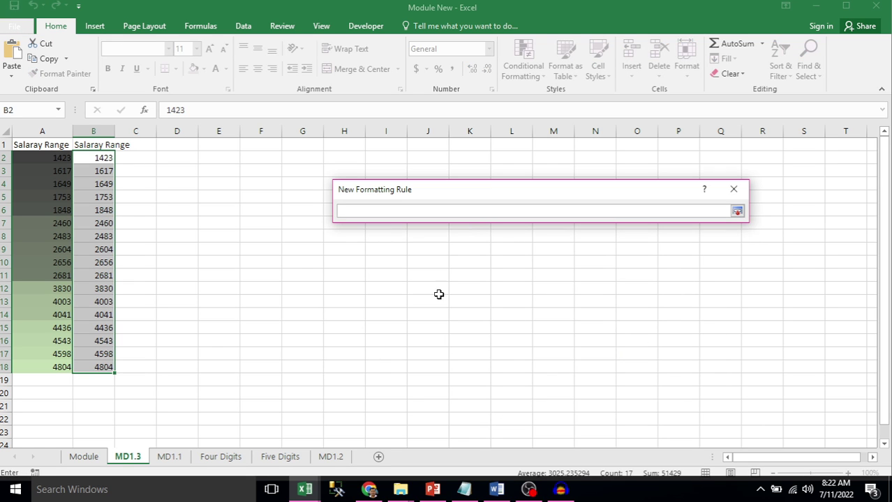
pyautogui.click(100, 199)
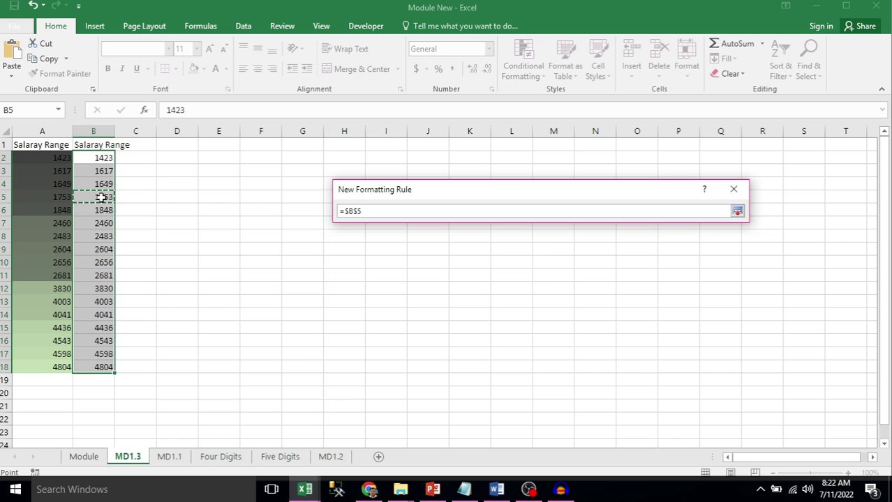
pyautogui.press('Return')
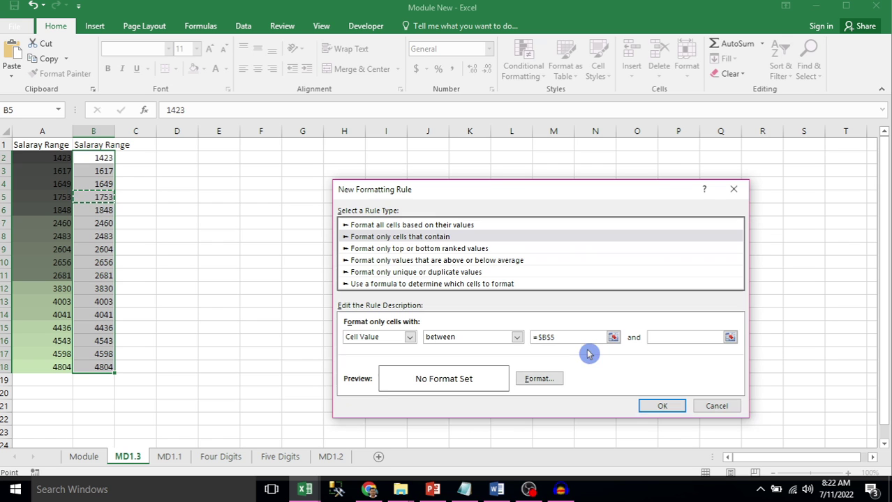
pyautogui.click(730, 338)
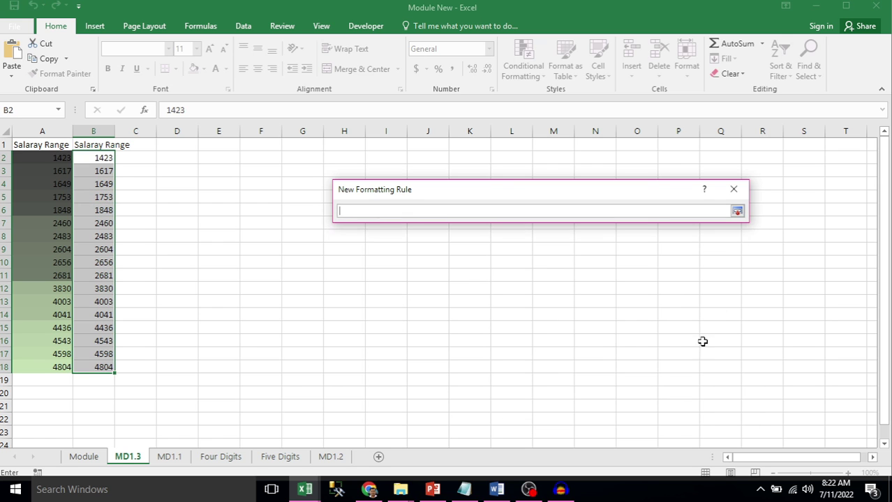
pyautogui.click(102, 318)
pyautogui.click(737, 211)
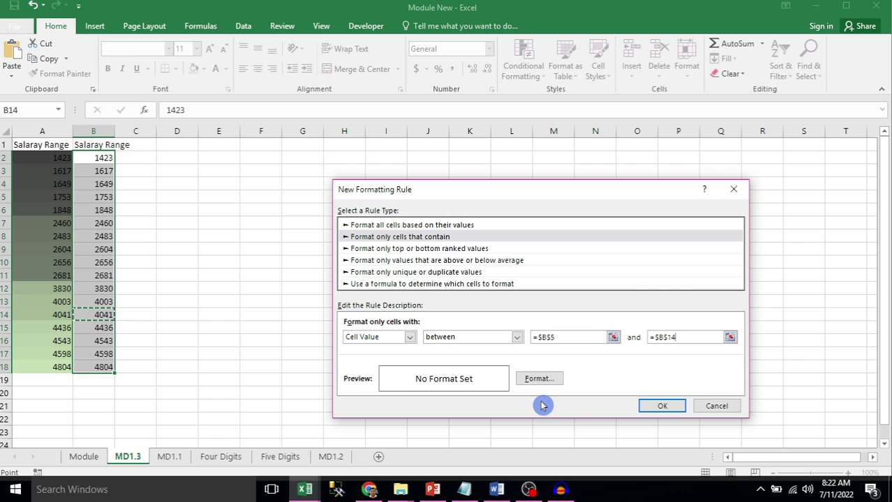
# Give the rule's format a yellow fill and apply the rule to B2:B18
pyautogui.click(539, 379)
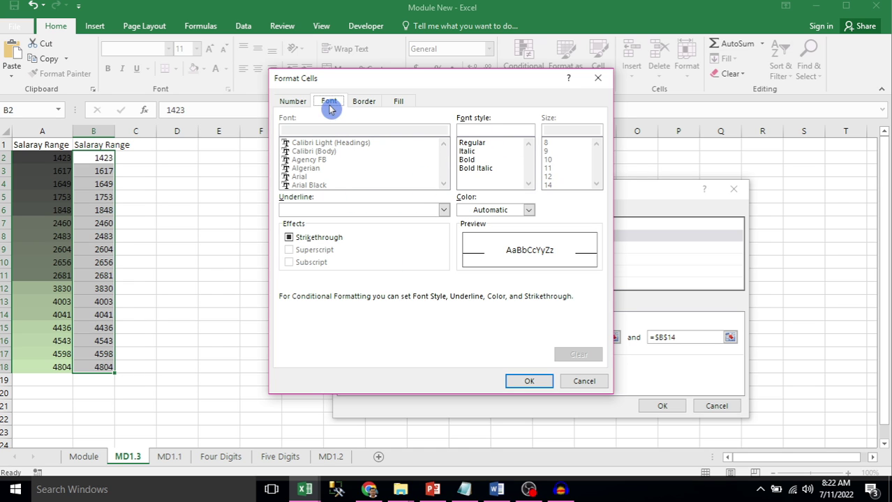
pyautogui.click(402, 102)
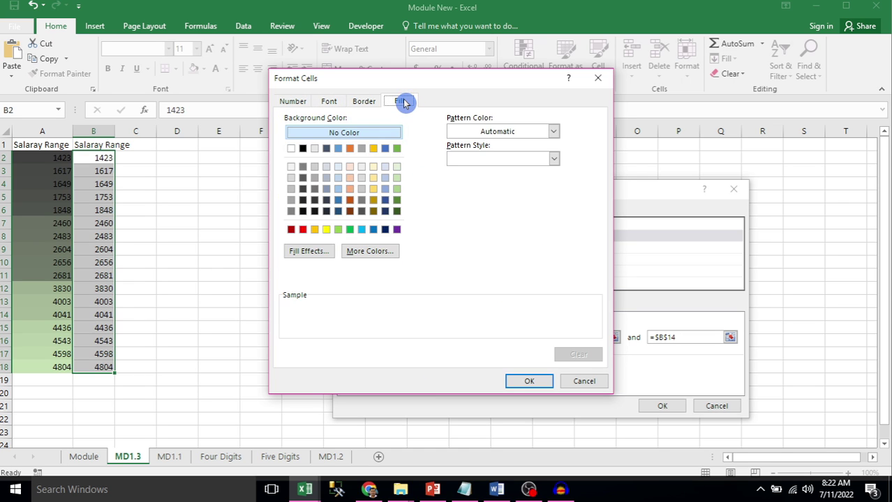
pyautogui.click(325, 229)
pyautogui.click(529, 381)
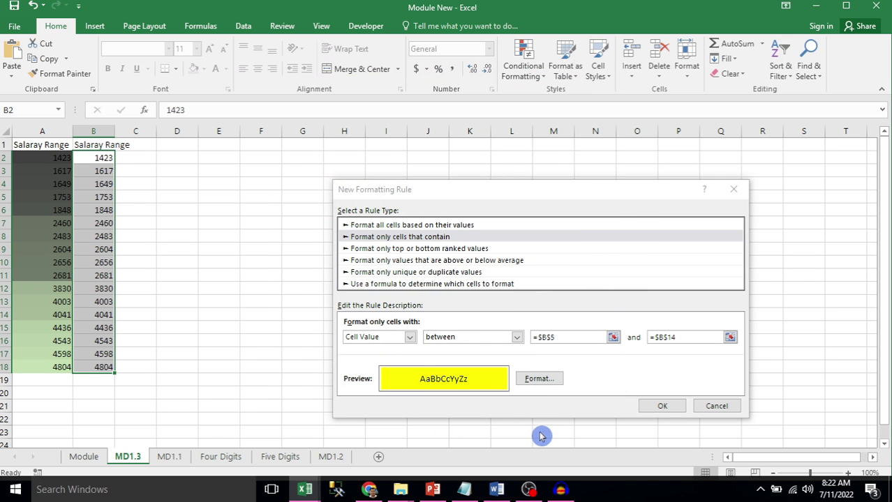
pyautogui.click(662, 406)
pyautogui.click(672, 399)
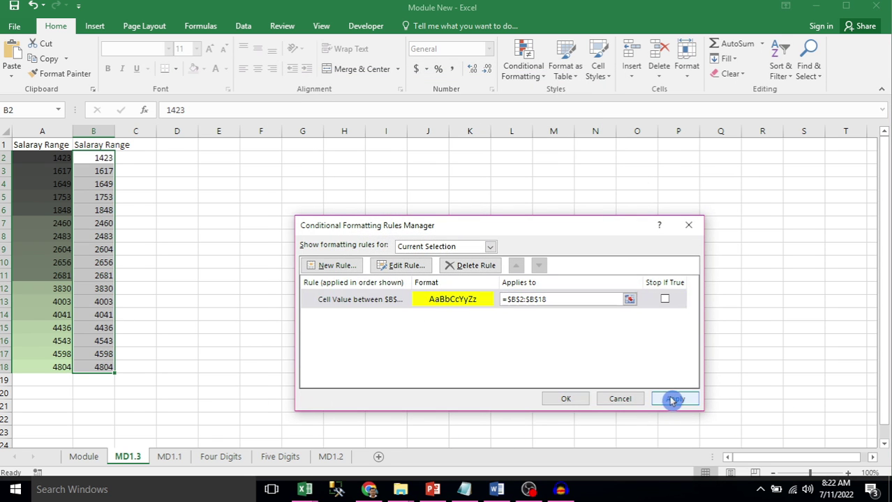
pyautogui.click(569, 399)
pyautogui.click(335, 328)
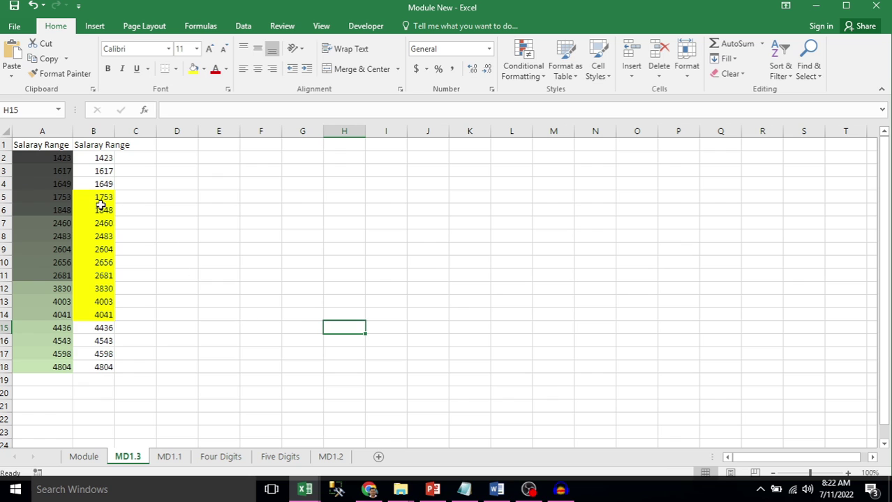
pyautogui.moveTo(100, 198); pyautogui.dragTo(97, 316)
pyautogui.click(193, 288)
# Copy B1:B18 and paste only its values into column C, starting at C1
pyautogui.click(99, 141)
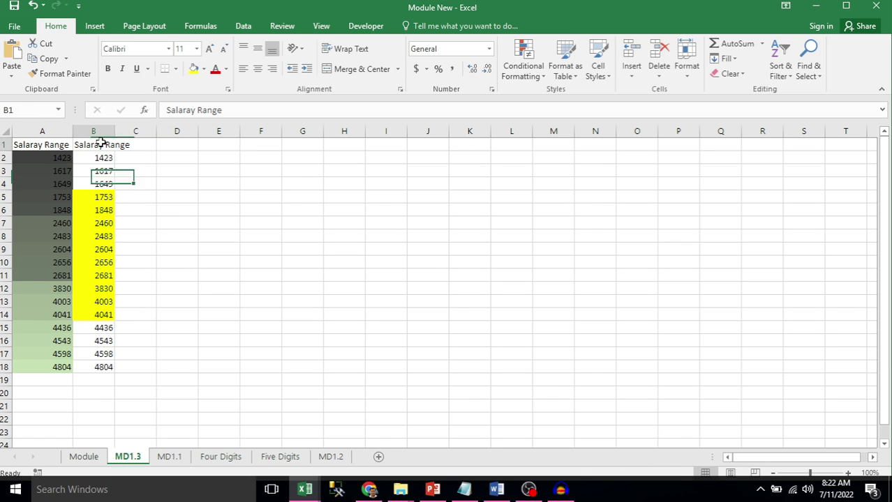
pyautogui.hotkey('ctrl', 'shift', 'Down')
pyautogui.hotkey('ctrl', 'c')
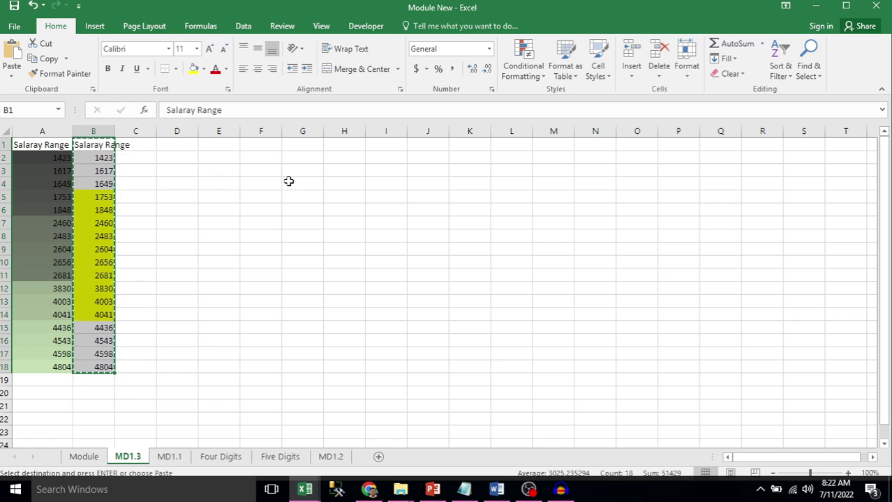
pyautogui.press('Right')
pyautogui.hotkey('ctrl', 'alt', 'v')
pyautogui.press('v')
pyautogui.press('Return')
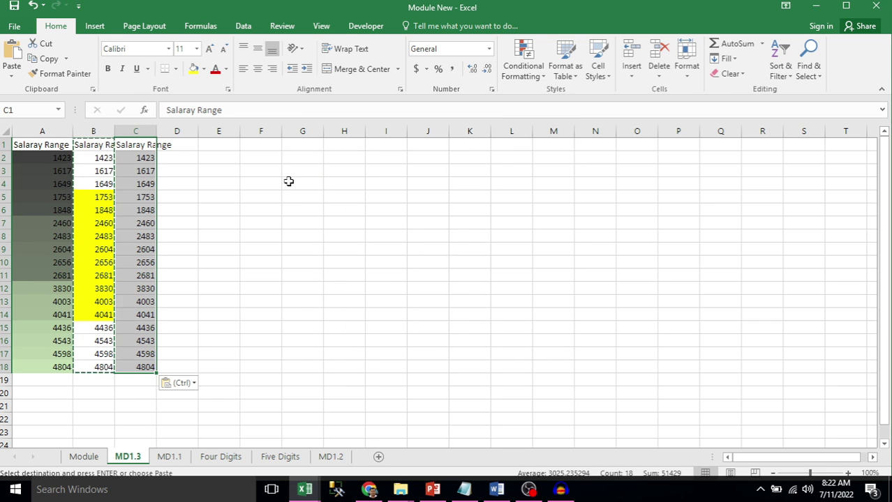
# Start a new "Format only cells that contain" rule for C1:C18 with the condition Cell Value greater than 3000
pyautogui.click(523, 66)
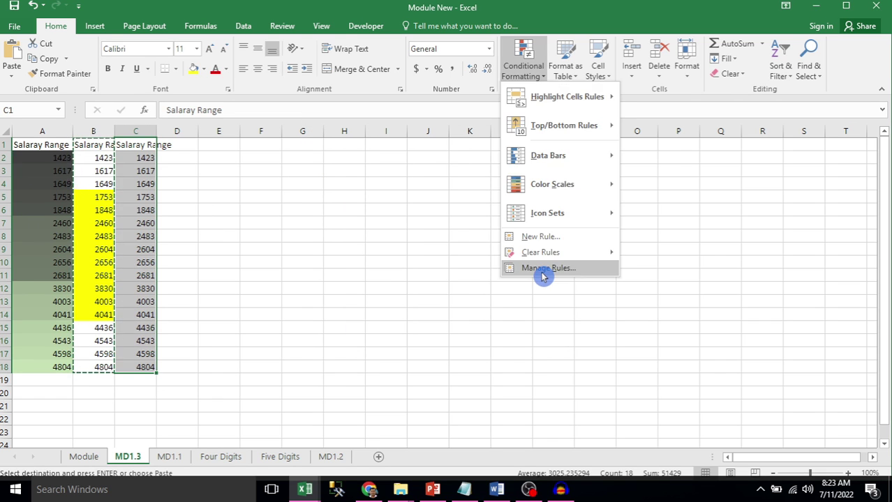
pyautogui.click(543, 267)
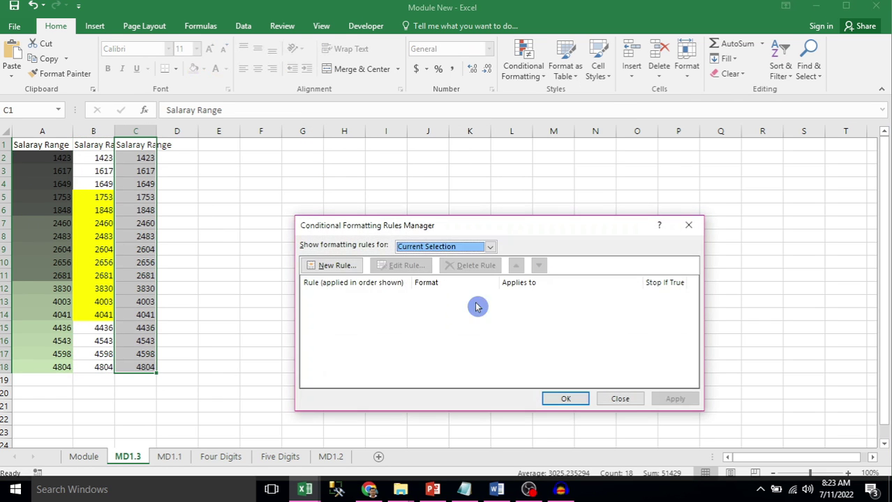
pyautogui.click(337, 268)
pyautogui.click(386, 237)
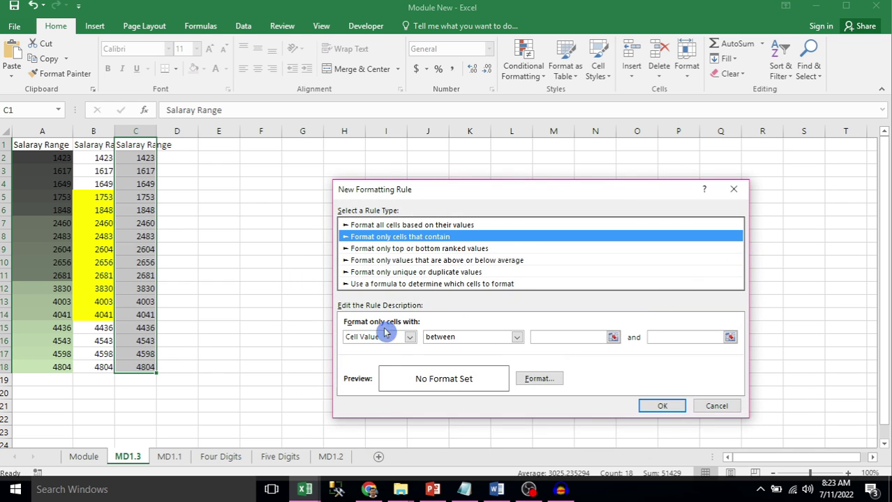
pyautogui.click(439, 337)
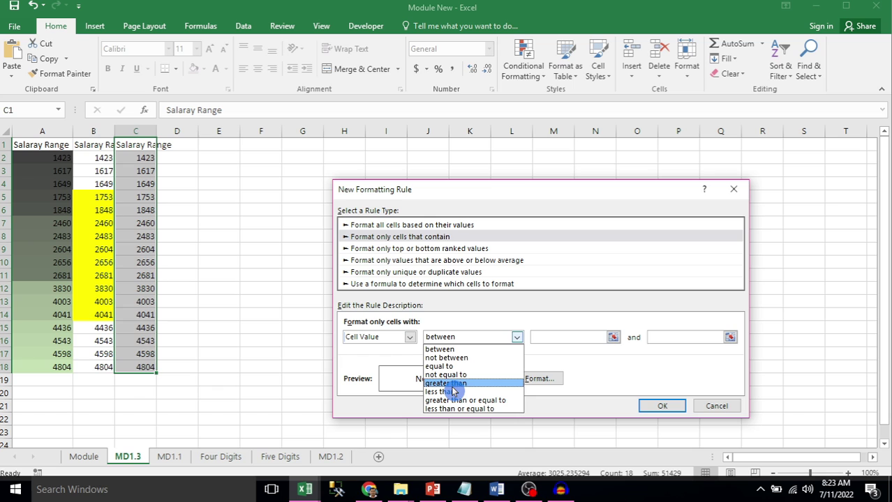
pyautogui.click(450, 383)
pyautogui.click(560, 337)
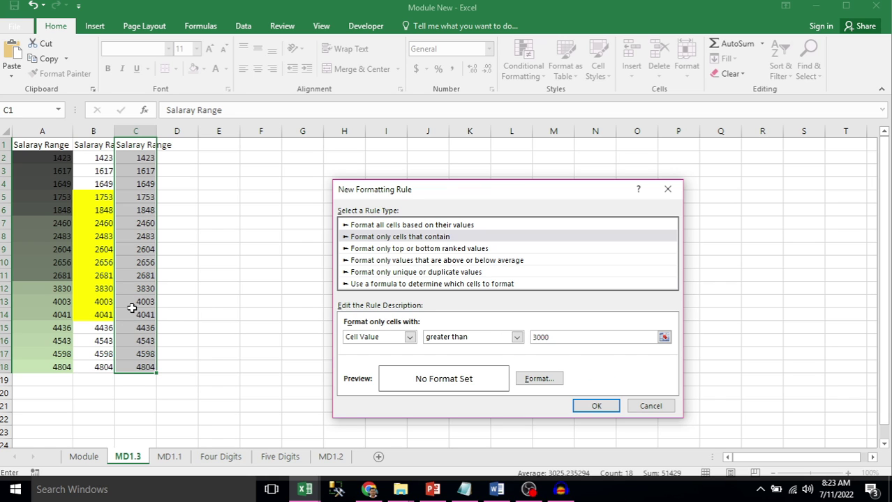
# Give the greater-than rule an orange fill and apply it to C1:C18
pyautogui.click(532, 379)
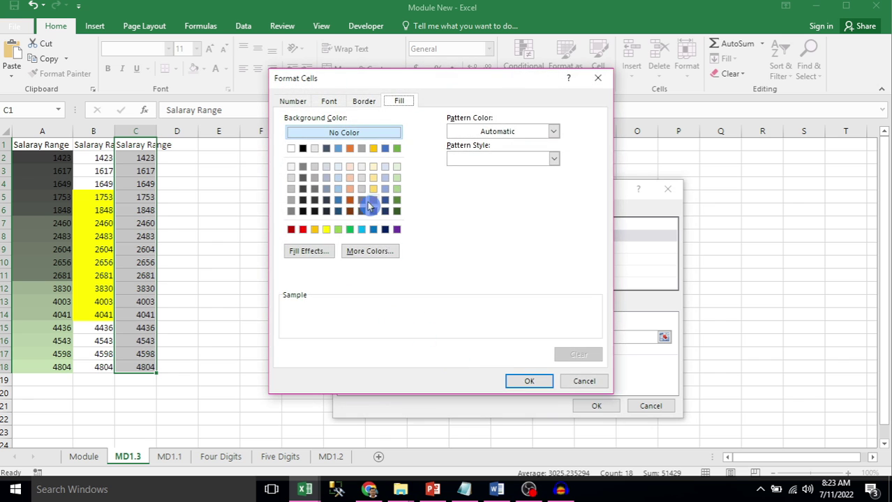
pyautogui.click(315, 229)
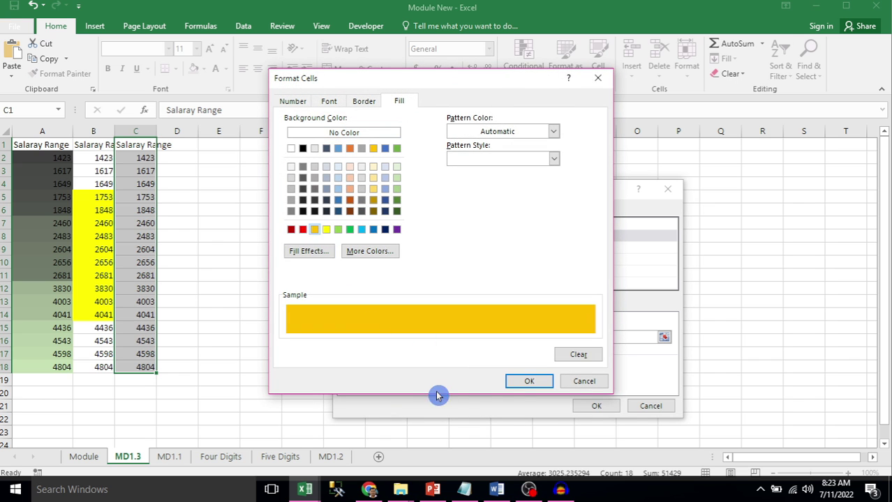
pyautogui.click(525, 383)
pyautogui.click(593, 406)
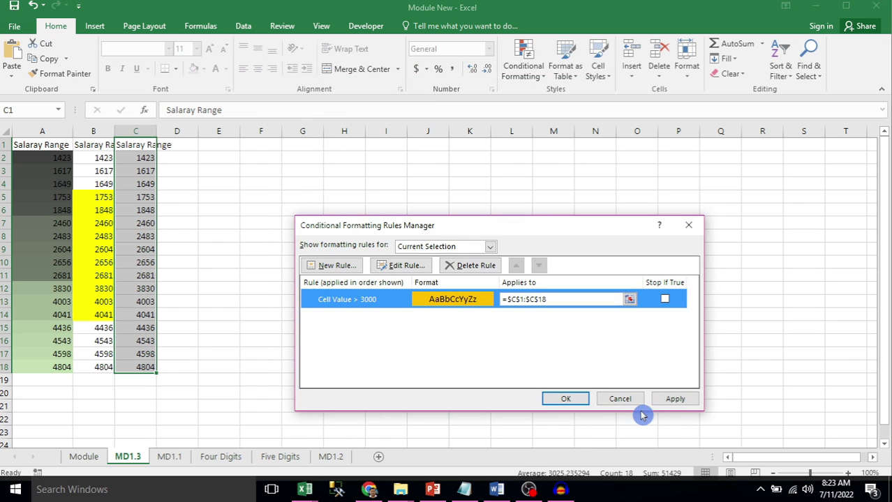
pyautogui.click(669, 406)
pyautogui.click(566, 398)
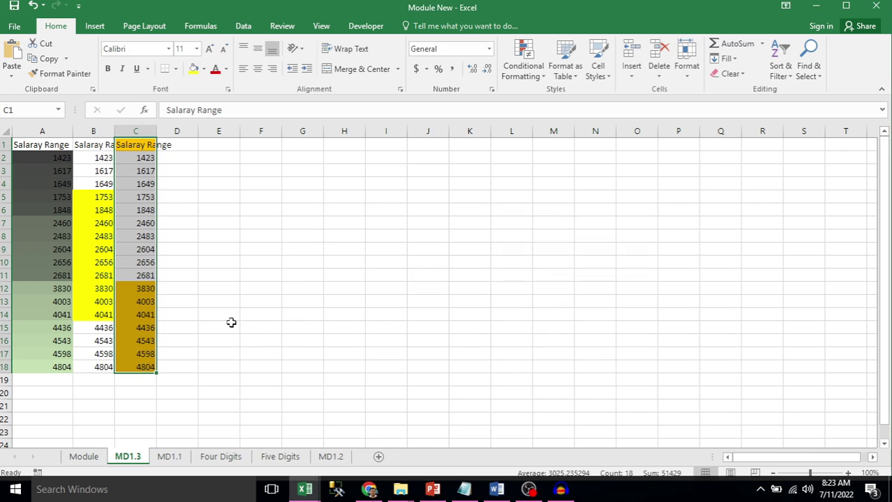
pyautogui.click(228, 324)
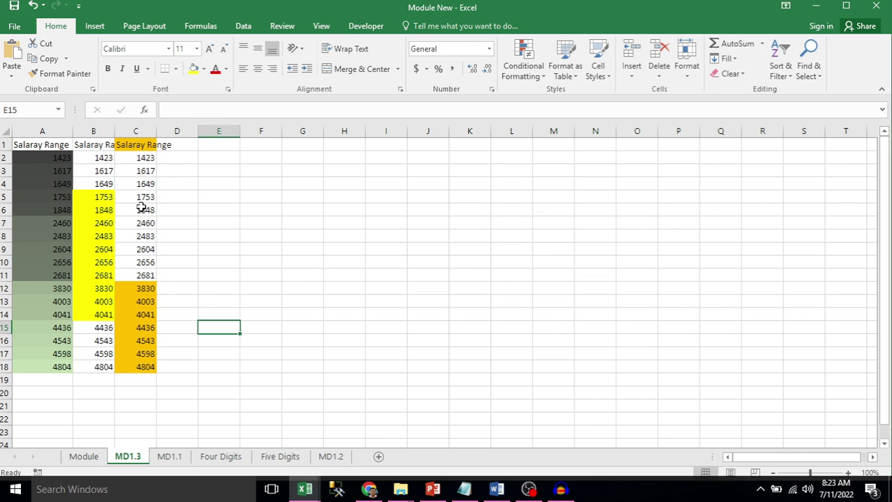
# Change the salary in C6 to 3500 to test the greater-than rule
pyautogui.click(139, 210)
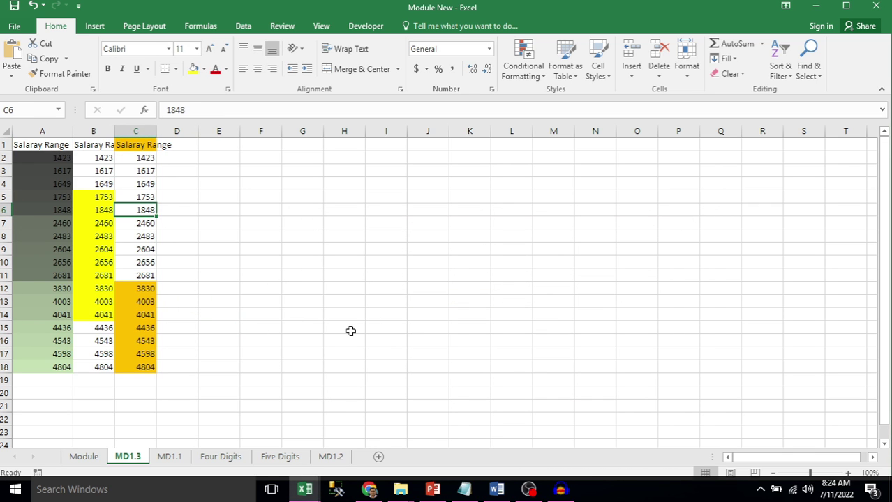
pyautogui.write('3500')
pyautogui.press('Return')
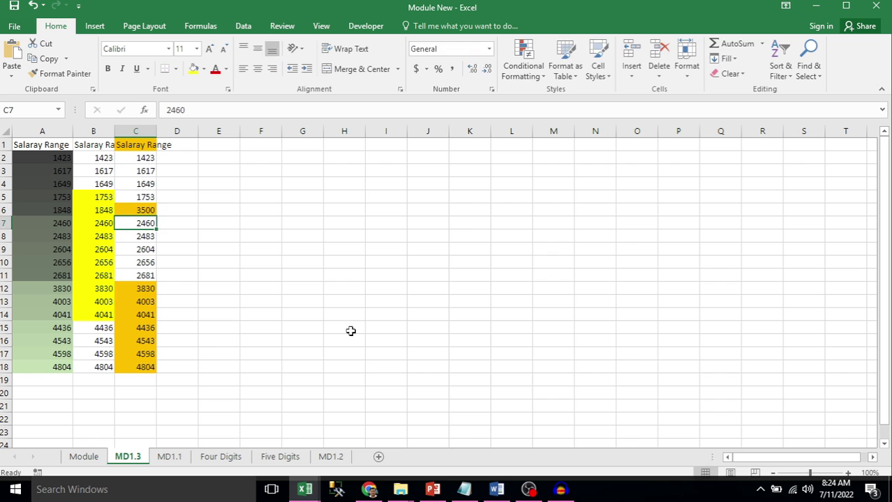
pyautogui.click(413, 275)
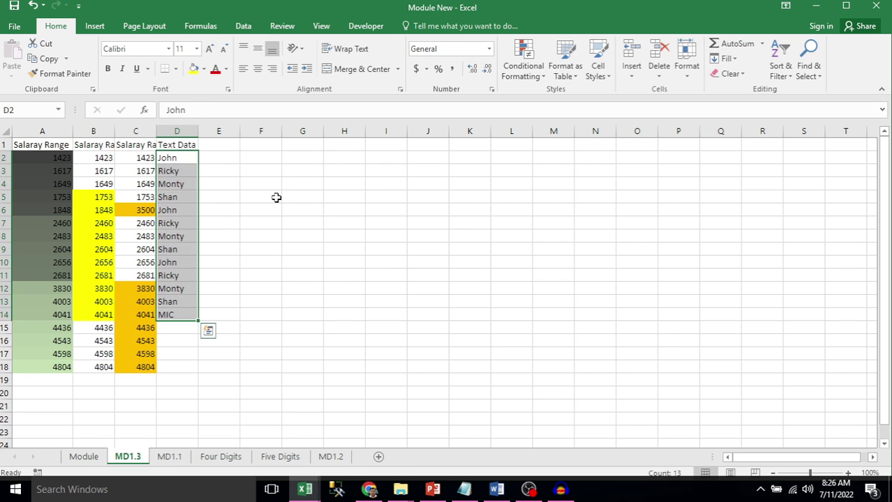
# Select the text data in D2:D14 and start a new conditional formatting rule of type "Format only cells that contain"
pyautogui.press('Up')
pyautogui.press('Down')
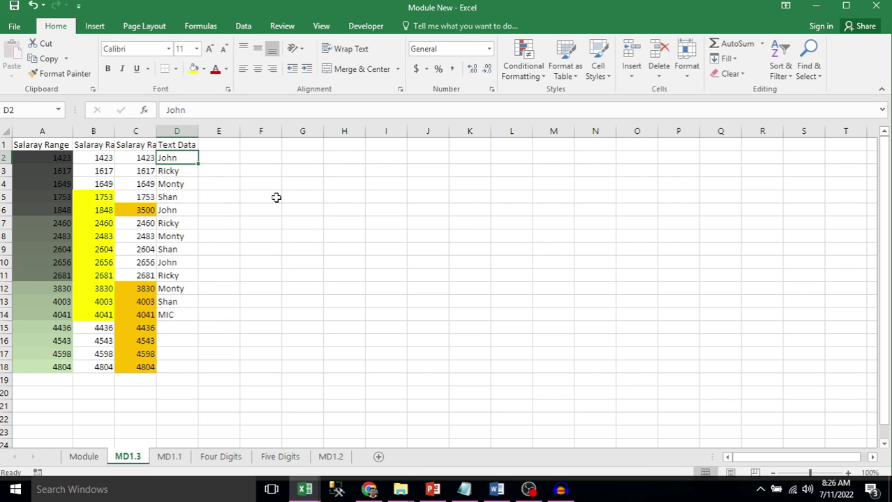
pyautogui.hotkey('ctrl', 'shift', 'Down')
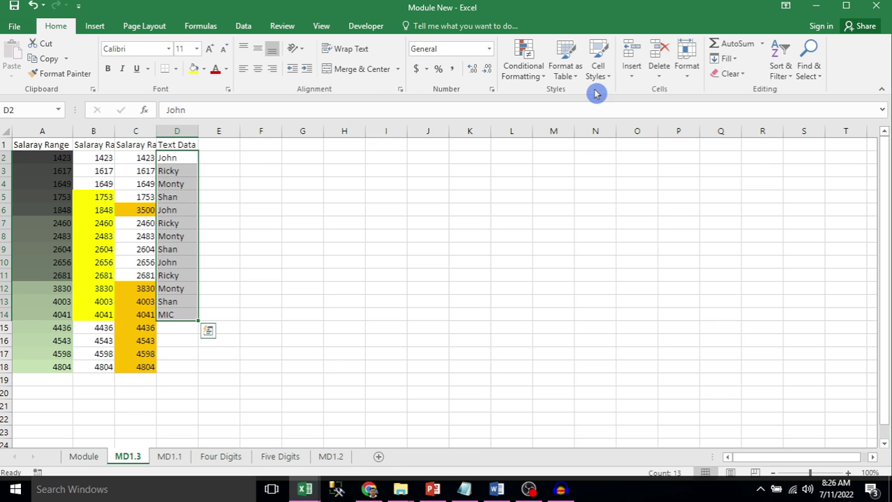
pyautogui.click(528, 57)
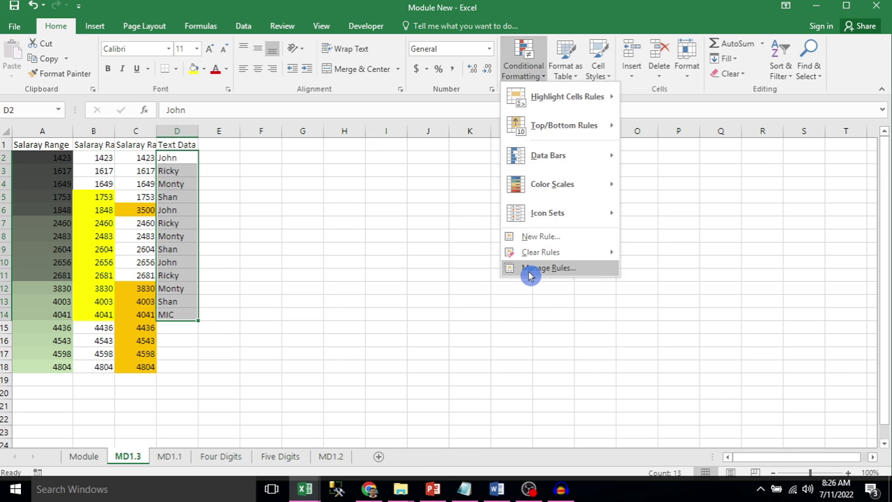
pyautogui.click(530, 270)
pyautogui.click(334, 268)
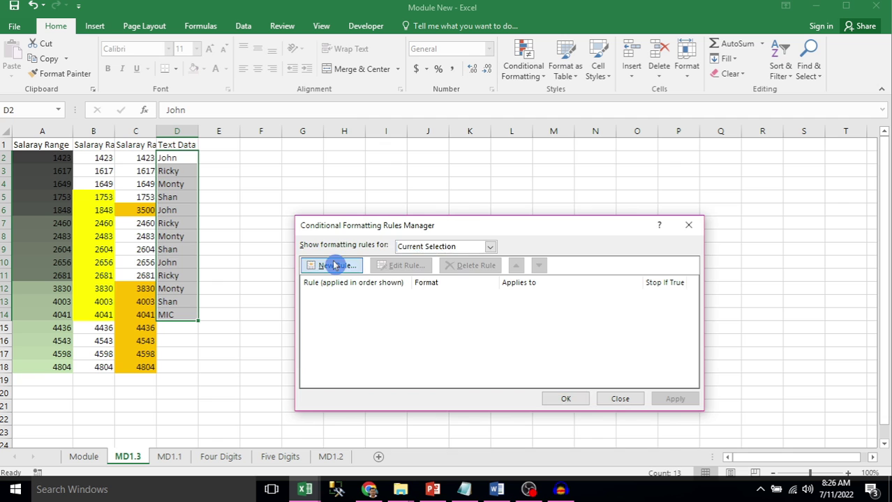
pyautogui.click(382, 238)
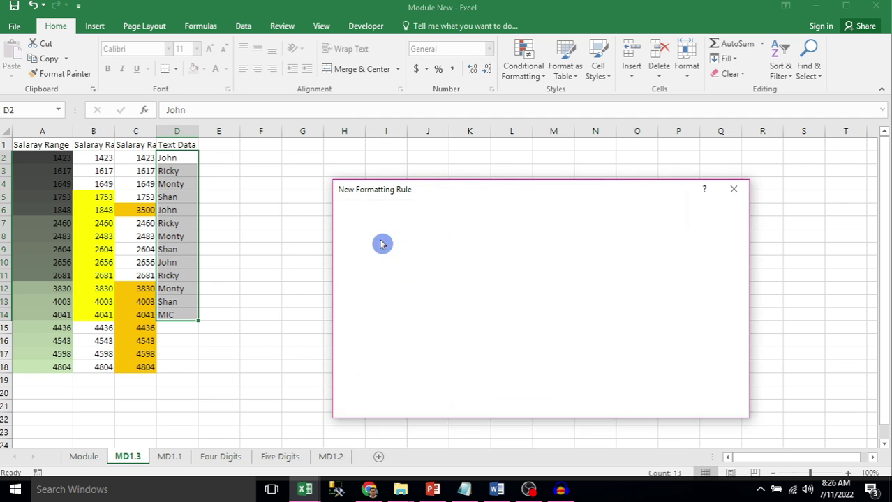
# Set the rule's condition to Specific Text containing "y"
pyautogui.click(389, 338)
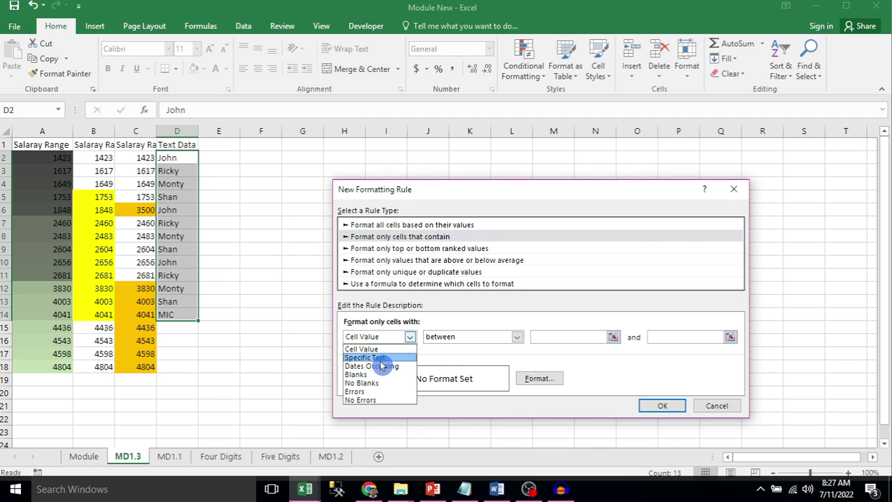
pyautogui.click(380, 359)
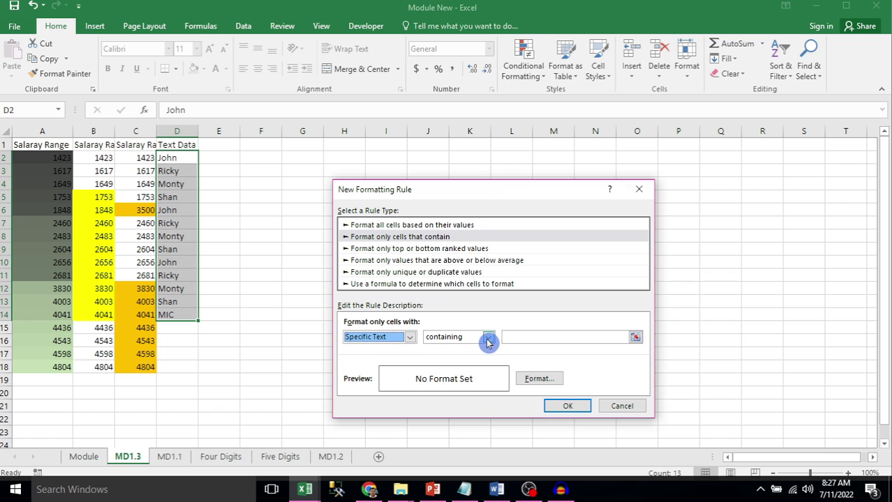
pyautogui.click(488, 338)
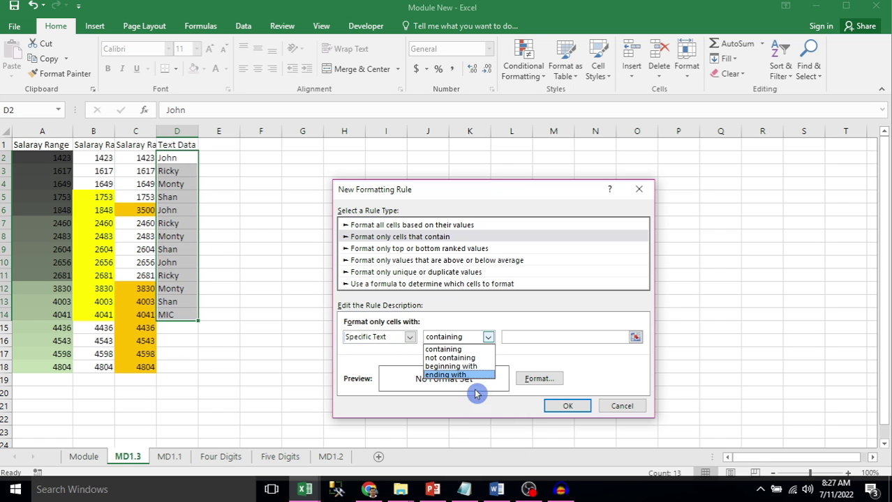
pyautogui.click(461, 349)
pyautogui.click(528, 341)
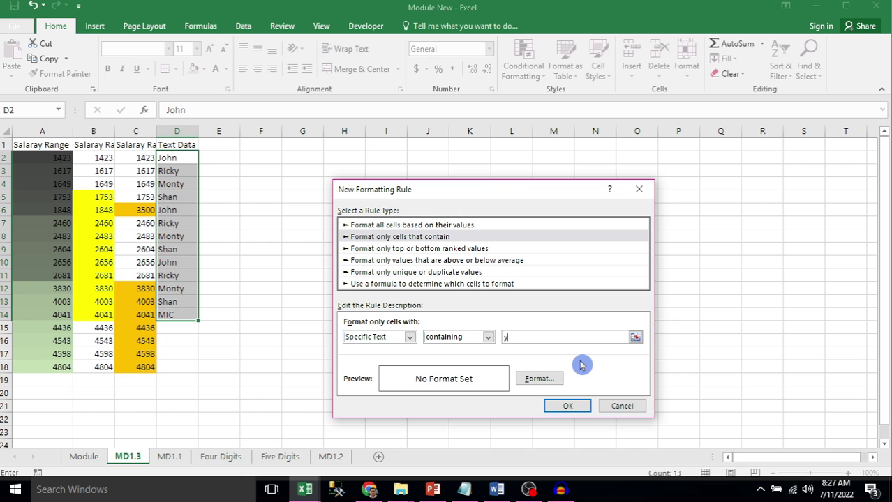
# Give the text rule a light blue fill and apply it to D2:D14
pyautogui.click(540, 377)
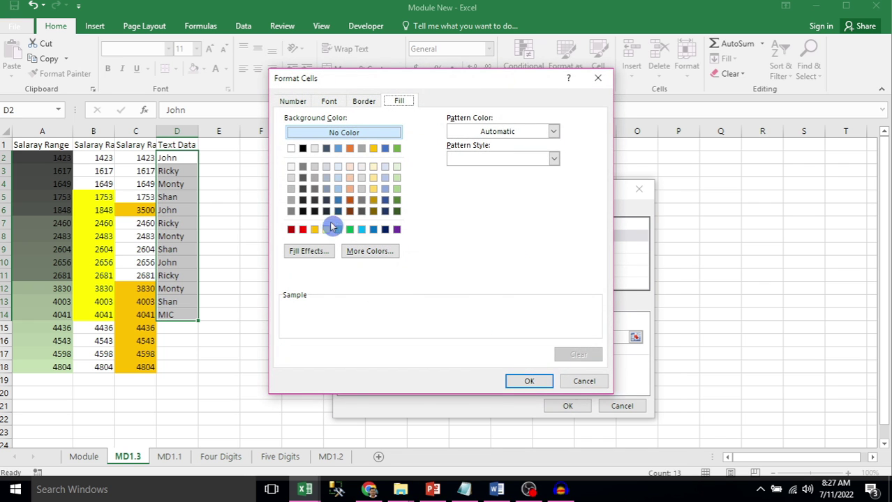
pyautogui.click(338, 186)
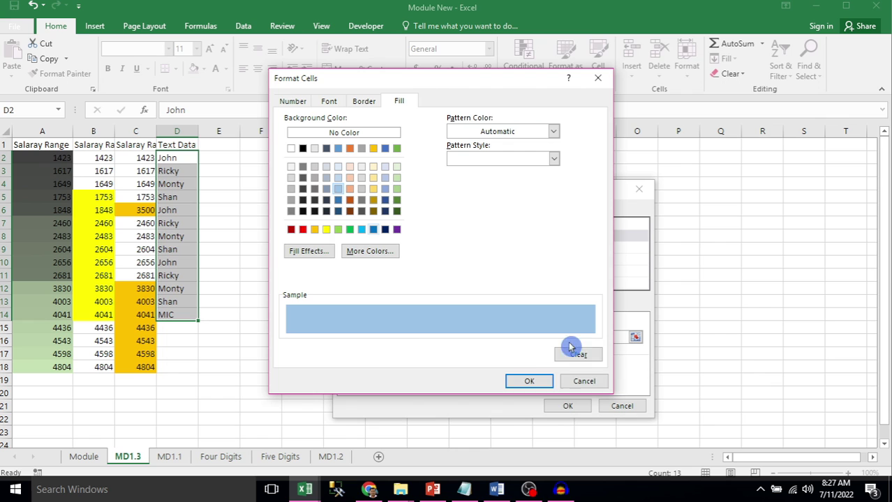
pyautogui.click(541, 380)
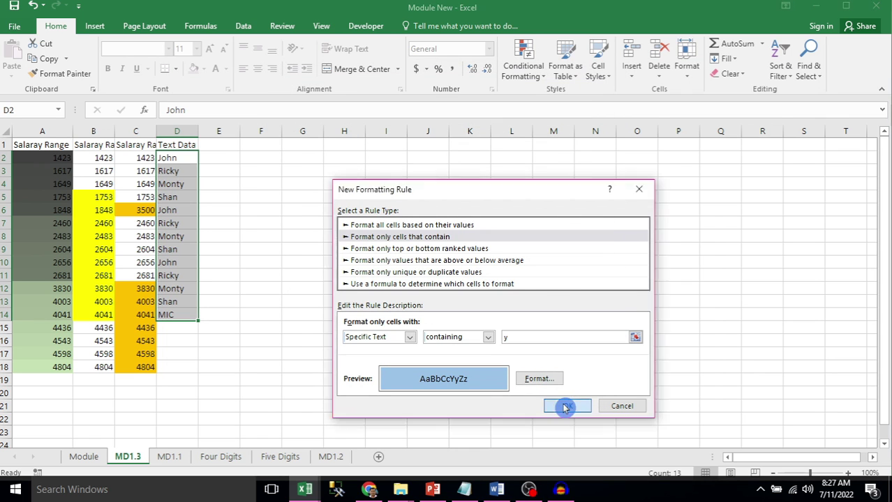
pyautogui.click(563, 404)
pyautogui.click(673, 398)
pyautogui.click(567, 400)
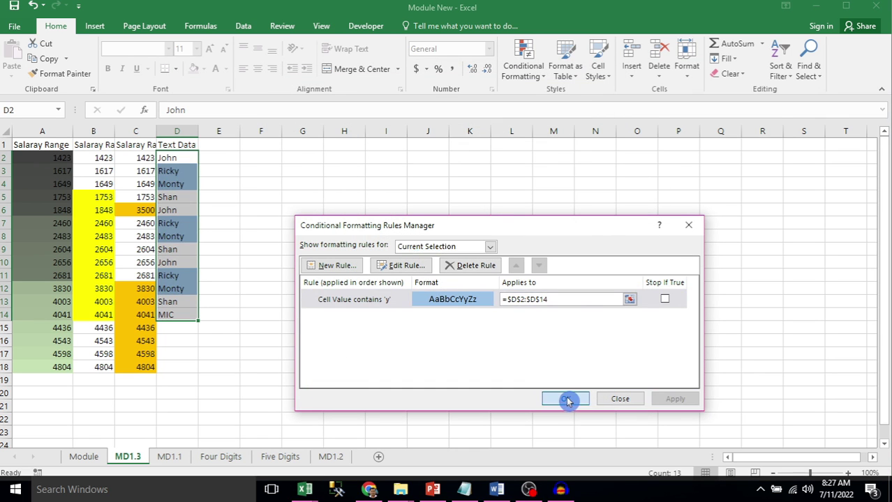
pyautogui.click(286, 286)
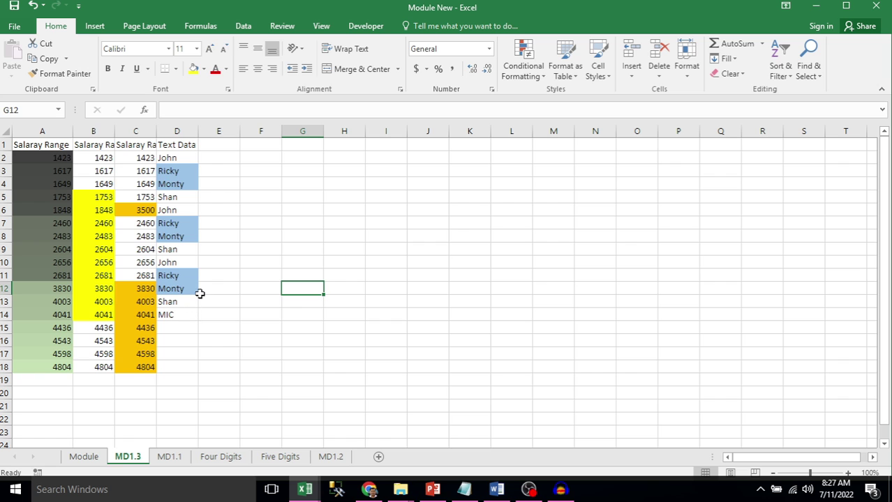
# Examine the new-rule options for top or bottom ranked values, unique or duplicate values, and formula-based formatting
pyautogui.click(216, 144)
pyautogui.click(528, 64)
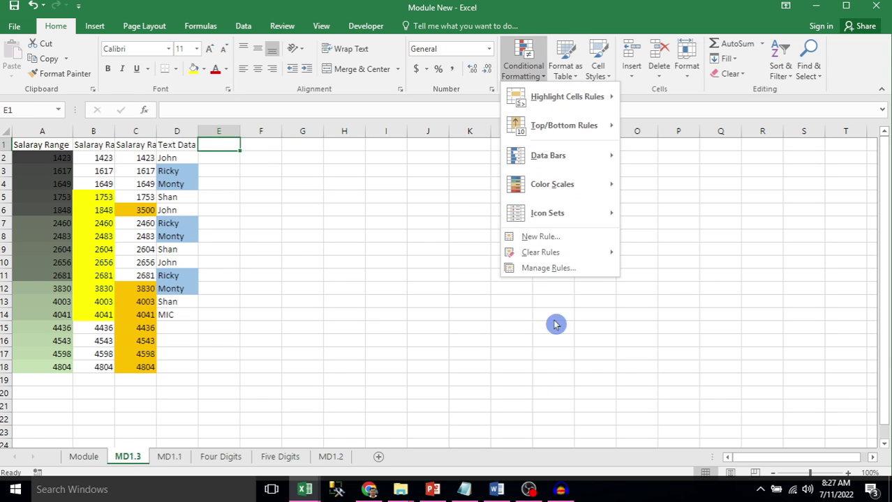
pyautogui.click(549, 266)
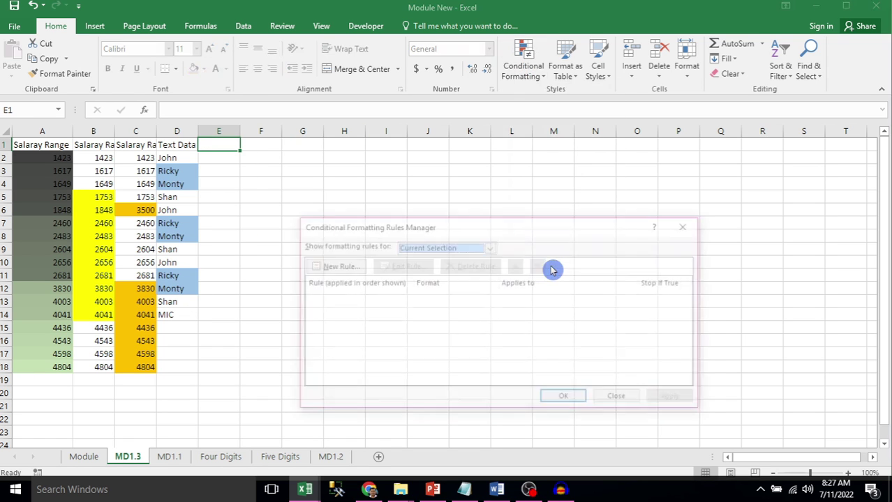
pyautogui.click(315, 265)
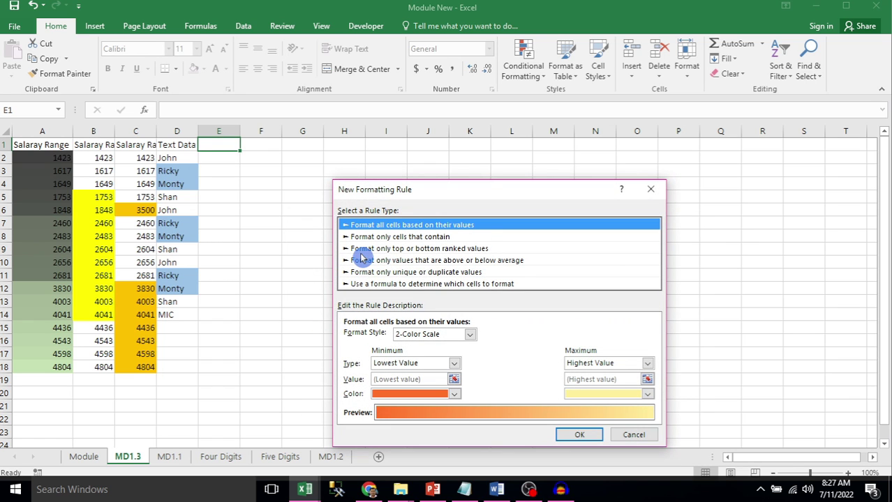
pyautogui.click(412, 249)
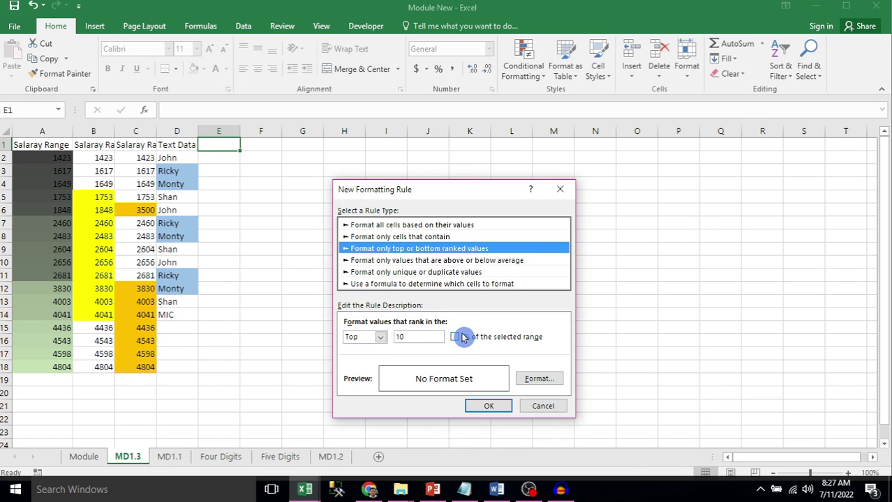
pyautogui.click(381, 337)
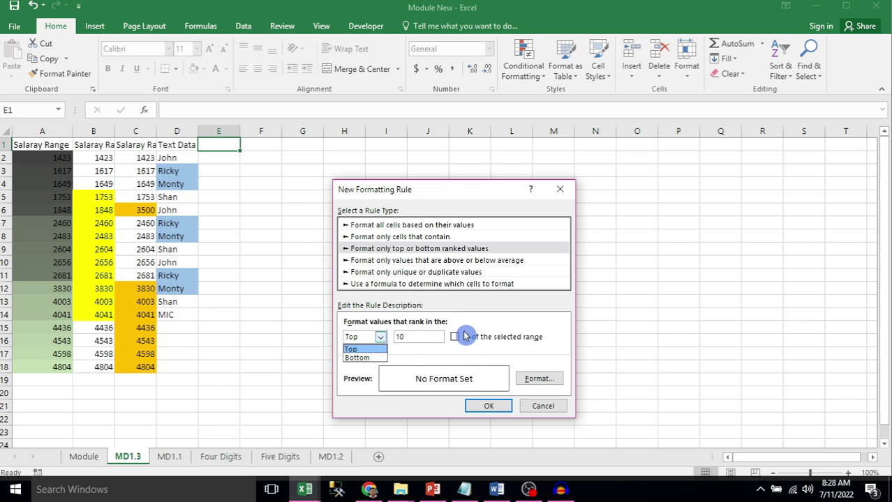
pyautogui.click(388, 272)
pyautogui.click(386, 338)
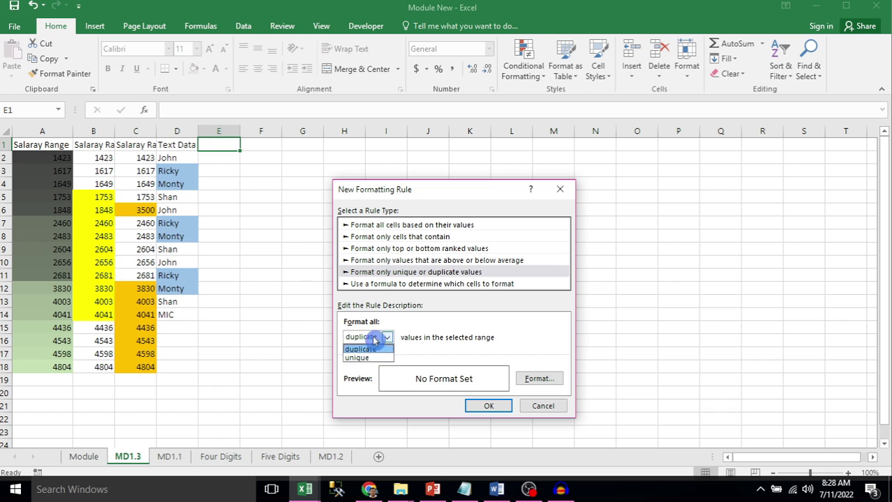
pyautogui.click(489, 292)
pyautogui.click(447, 286)
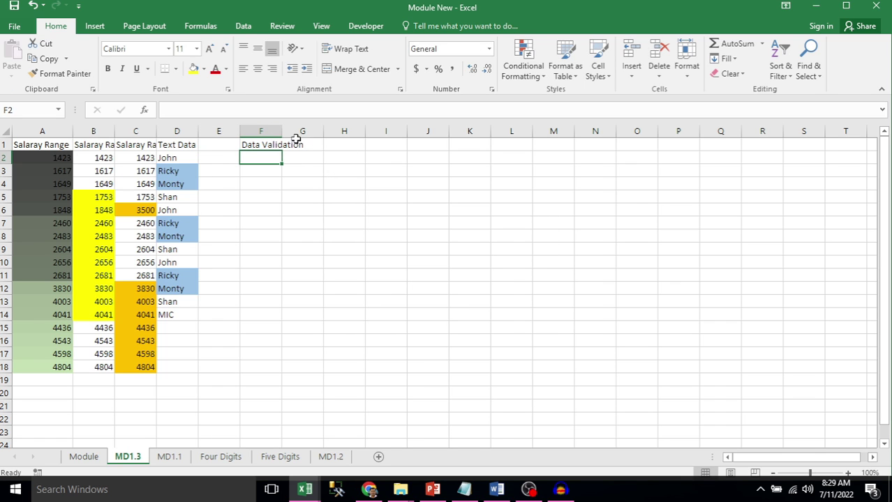
# Widen column F to fit the "Data Validation" heading in F1
pyautogui.moveTo(281, 132); pyautogui.dragTo(307, 131)
pyautogui.click(280, 247)
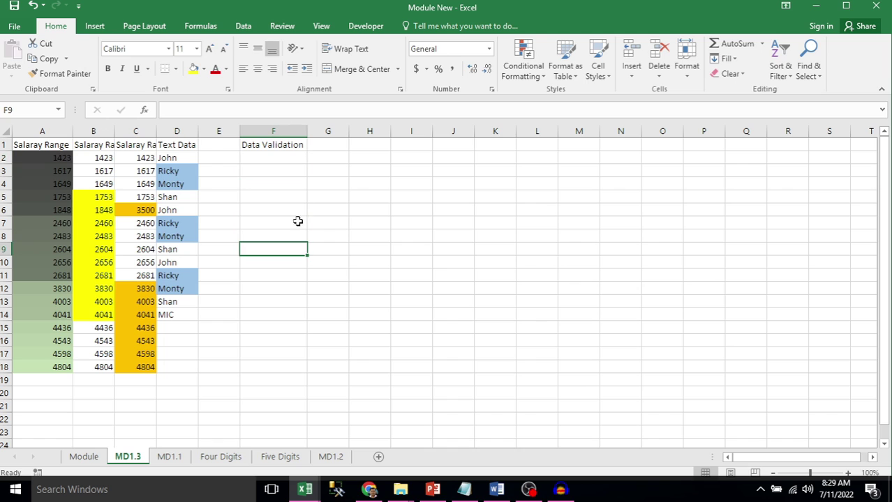
# Enter "India" in cell F5
pyautogui.click(296, 159)
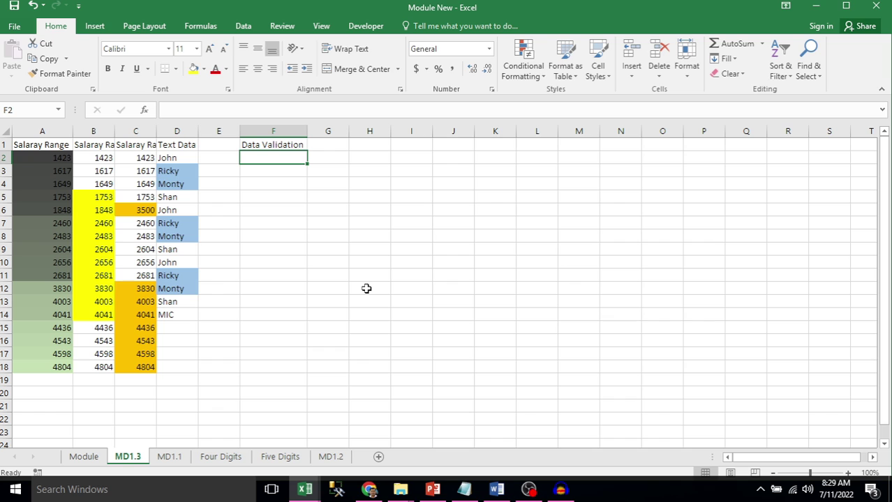
pyautogui.press('Down')
pyautogui.press('Down')
pyautogui.press('Down')
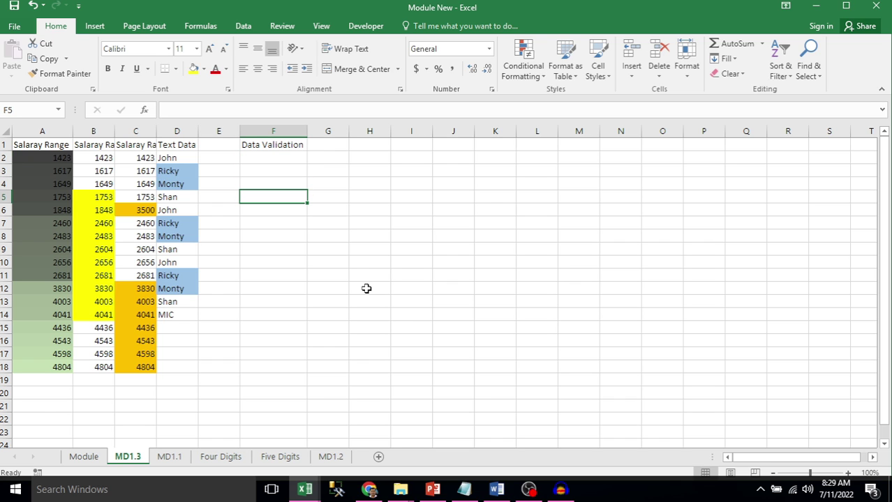
pyautogui.write('India')
pyautogui.press('Return')
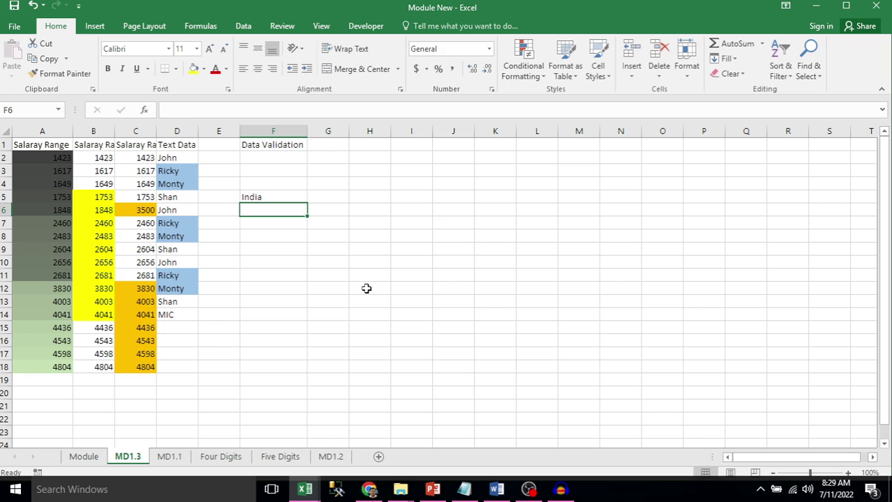
# Enter the spelling variants "india", "indiA" and "indIA" in cells F6 to F8
pyautogui.write('india')
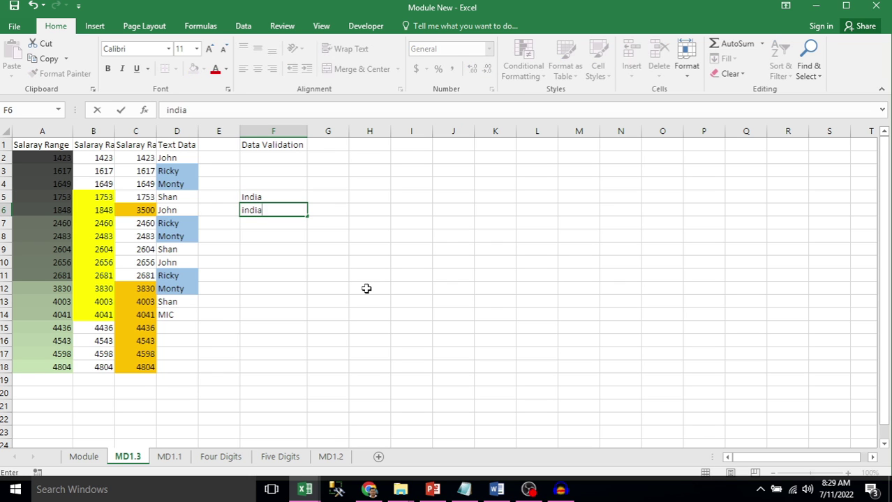
pyautogui.press('Return')
pyautogui.write('i')
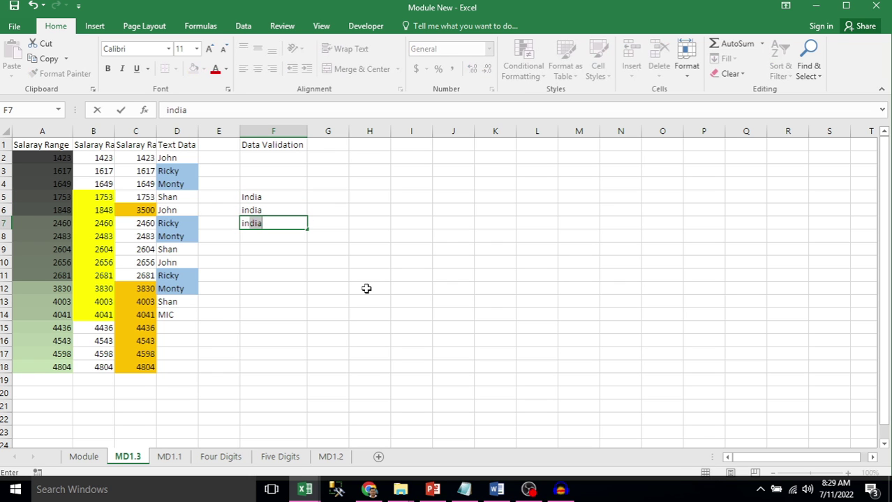
pyautogui.write('ndiA')
pyautogui.press('Return')
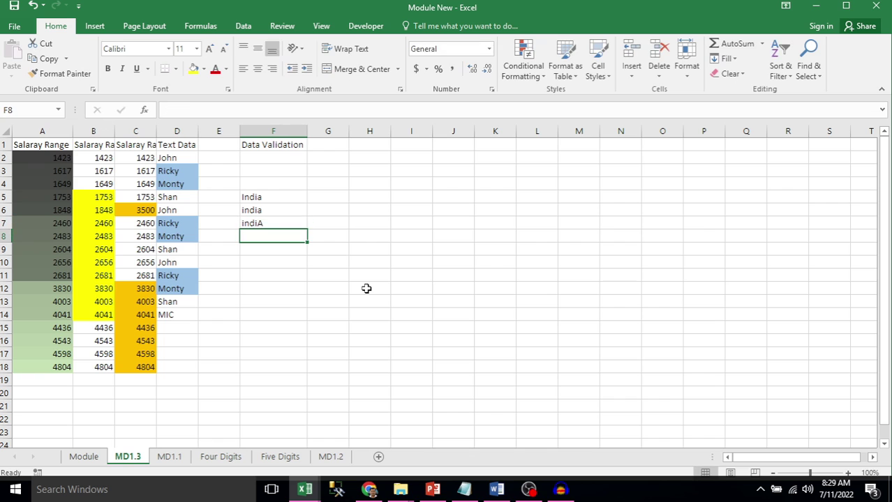
pyautogui.write('i')
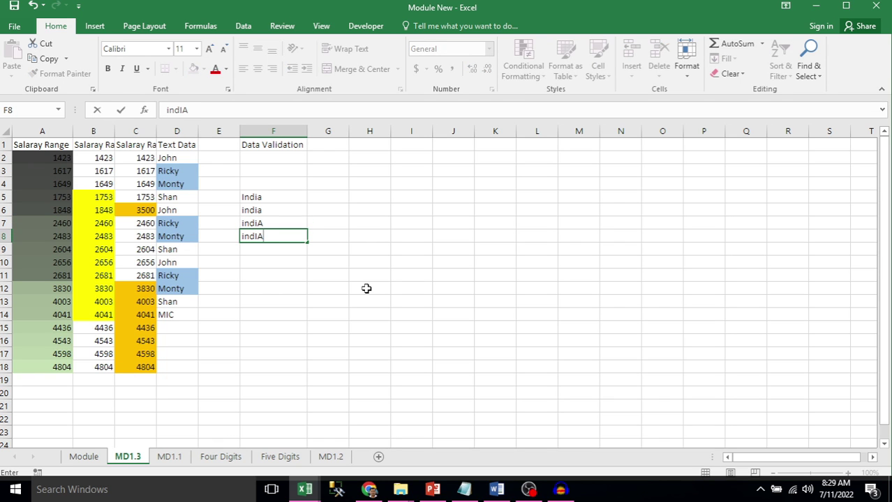
pyautogui.write('ndIA')
pyautogui.press('Return')
# Add the all-capitals variant "INDIA" in cell F9, below the other spellings
pyautogui.press('Up')
pyautogui.press('Up')
pyautogui.press('Up')
pyautogui.press('Up')
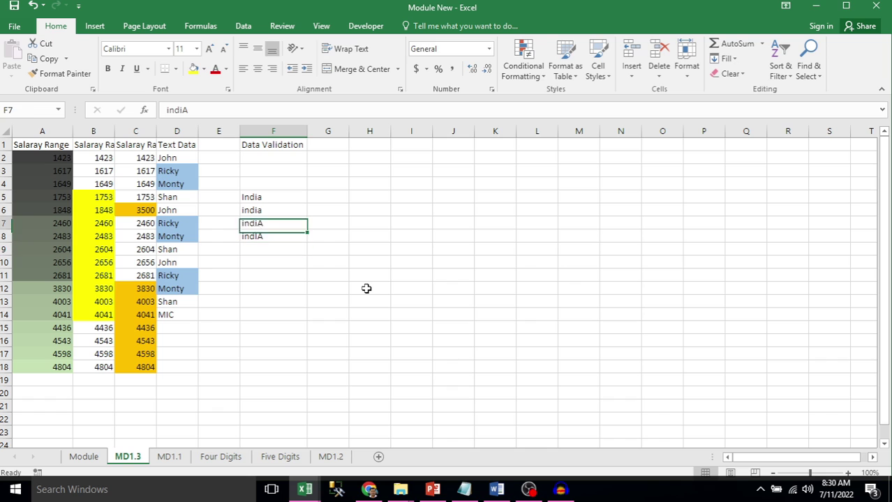
pyautogui.hotkey('shift', 'Down')
pyautogui.hotkey('shift', 'Down')
pyautogui.hotkey('shift', 'Down')
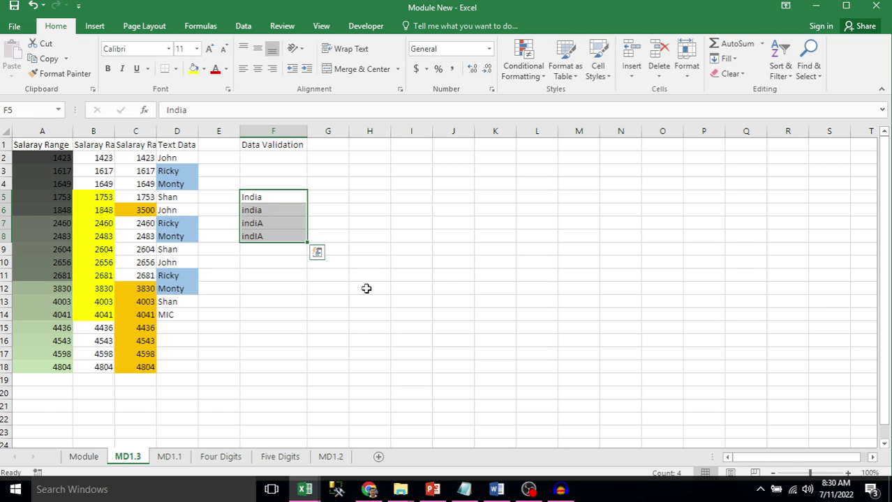
pyautogui.press('Down')
pyautogui.press('Down')
pyautogui.press('Down')
pyautogui.press('Down')
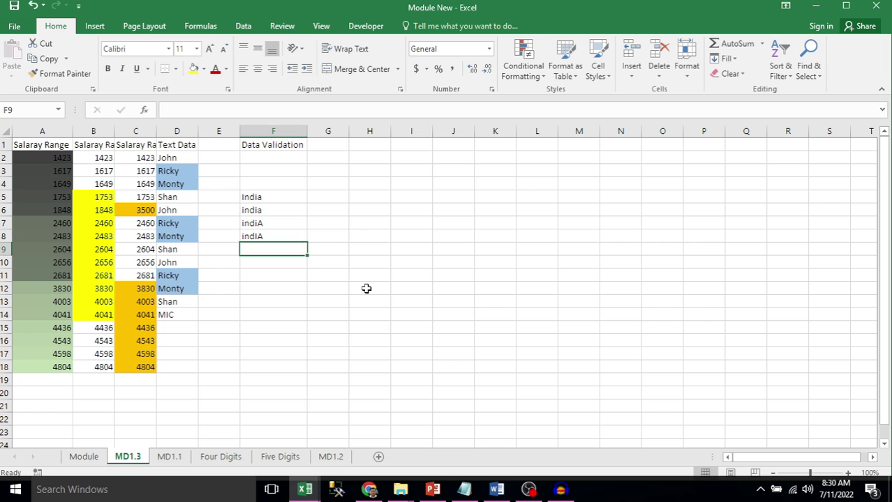
pyautogui.write('INDIA')
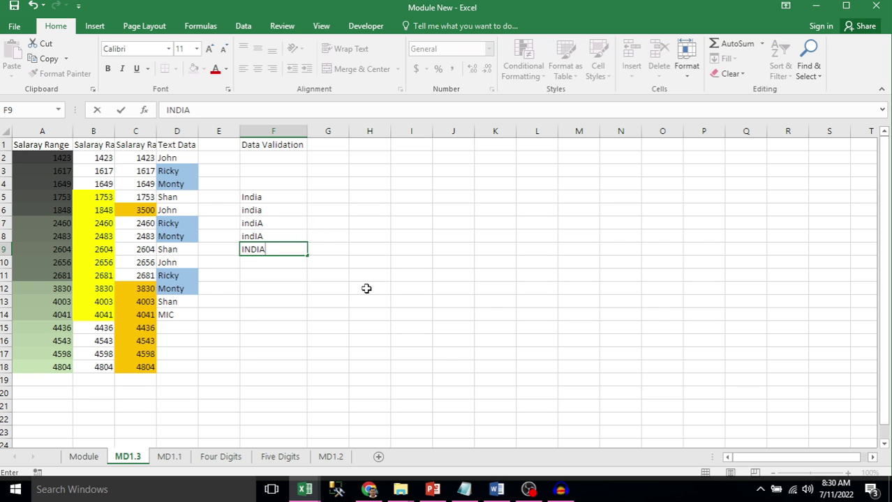
pyautogui.press('Return')
# Examine the spelling variants in F5:F9 under the "Data Validation" heading
pyautogui.press('Up')
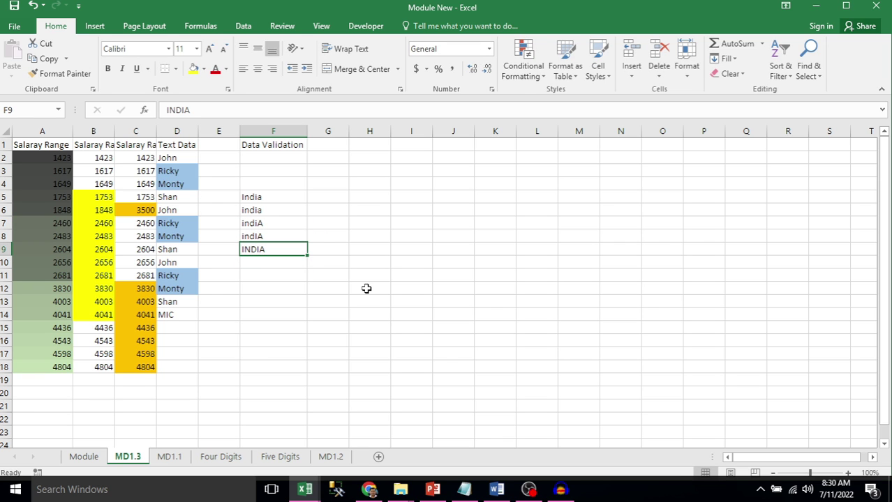
pyautogui.press('Up')
pyautogui.press('Up')
pyautogui.press('Up')
pyautogui.press('Up')
pyautogui.hotkey('ctrl', 'shift', 'Down')
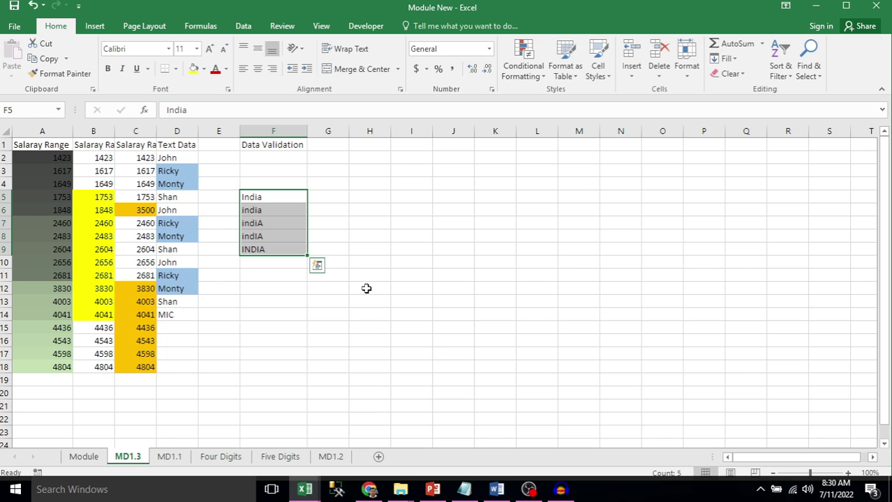
pyautogui.press('Right')
pyautogui.press('Left')
pyautogui.press('Up')
pyautogui.press('Up')
pyautogui.press('Up')
pyautogui.press('Up')
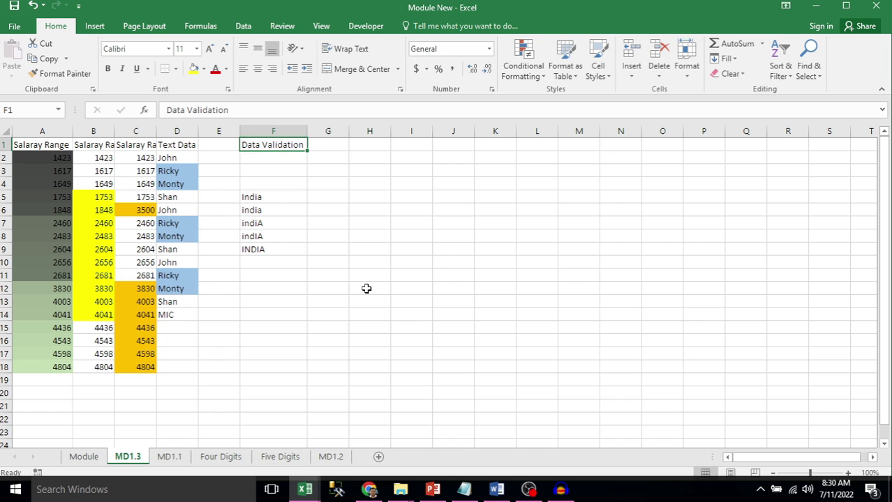
# Open the Data Validation settings for cell H5
pyautogui.press('Down')
pyautogui.press('Down')
pyautogui.press('Down')
pyautogui.press('Down')
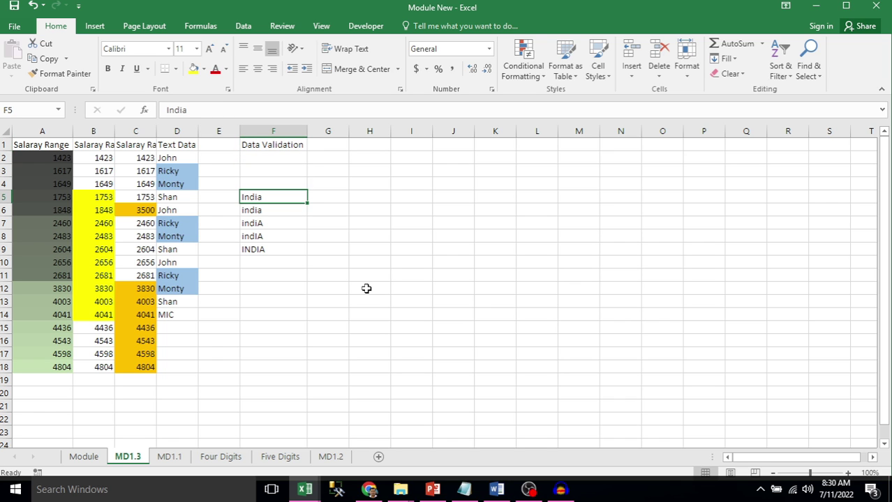
pyautogui.press('Right')
pyautogui.press('Right')
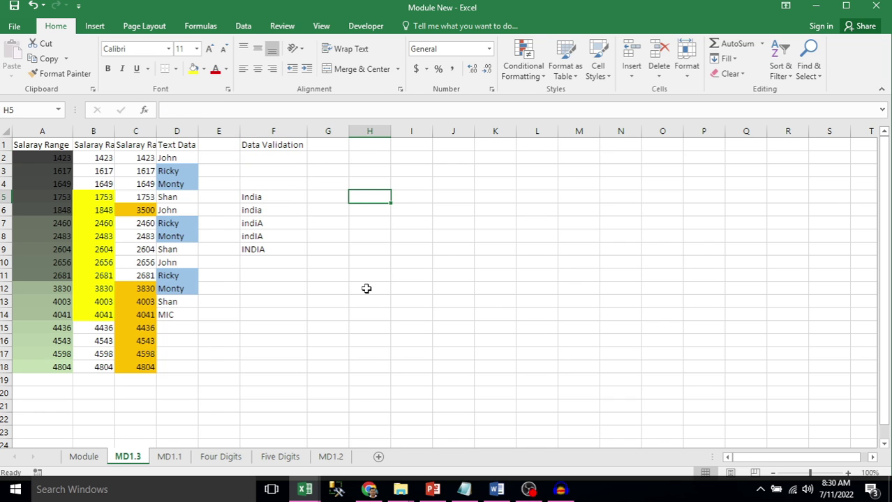
pyautogui.press('Left')
pyautogui.press('Right')
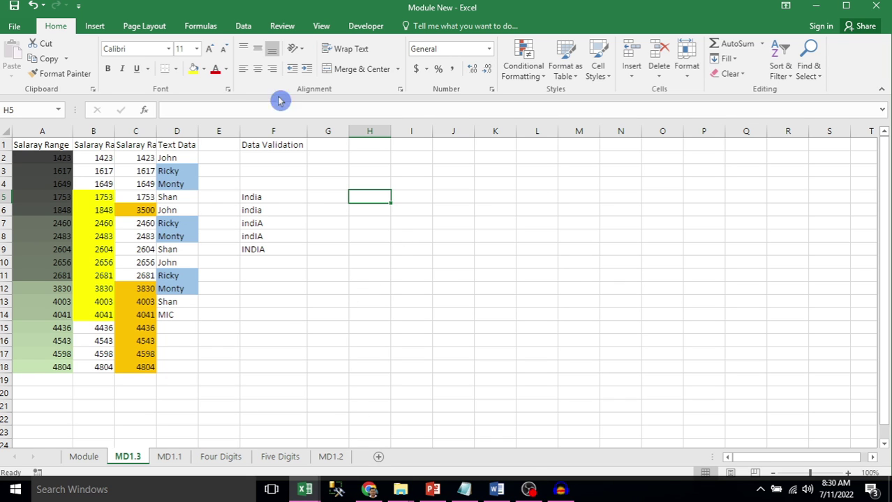
pyautogui.click(243, 25)
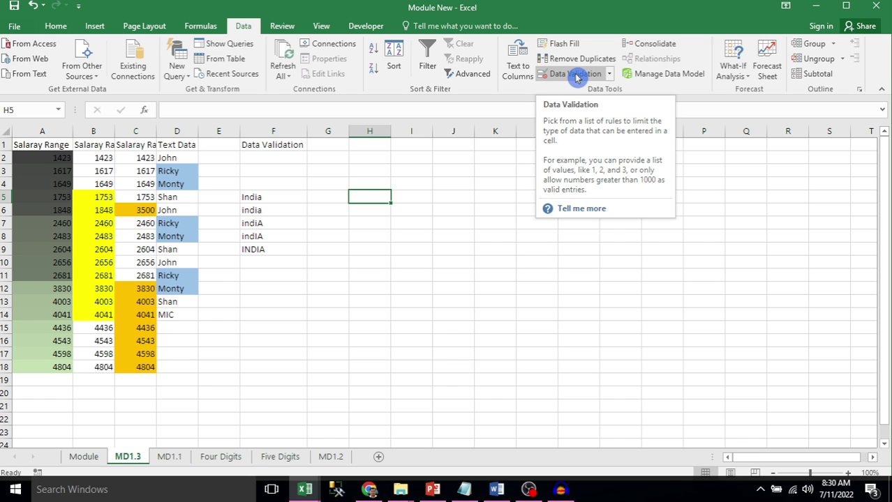
pyautogui.click(609, 74)
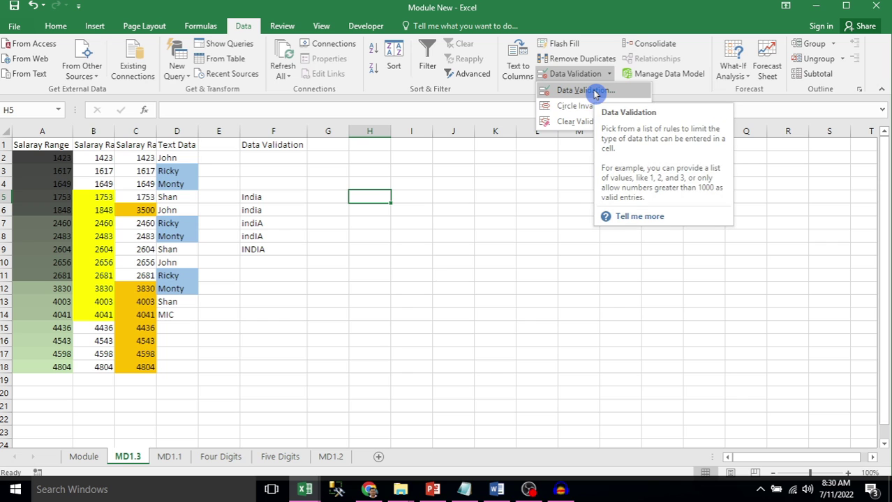
pyautogui.click(595, 93)
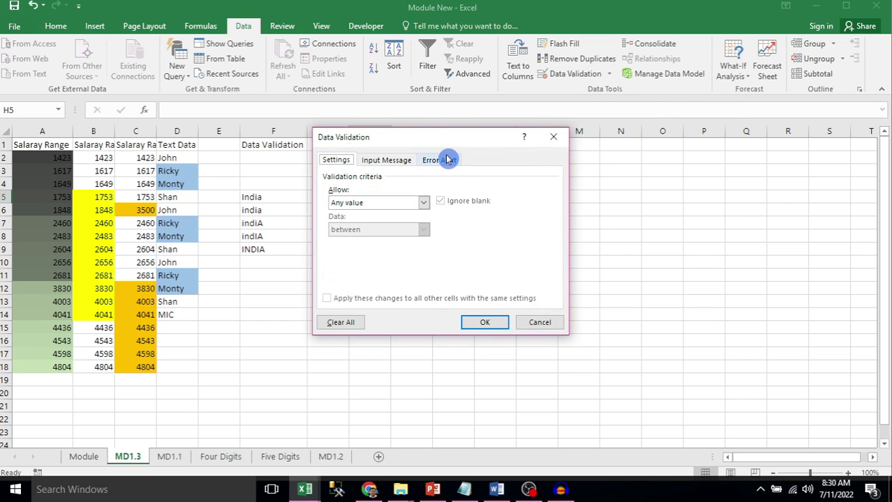
# Review the Input Message and Error Alert options, moving the dialog clear of the column F data
pyautogui.moveTo(422, 138); pyautogui.dragTo(534, 154)
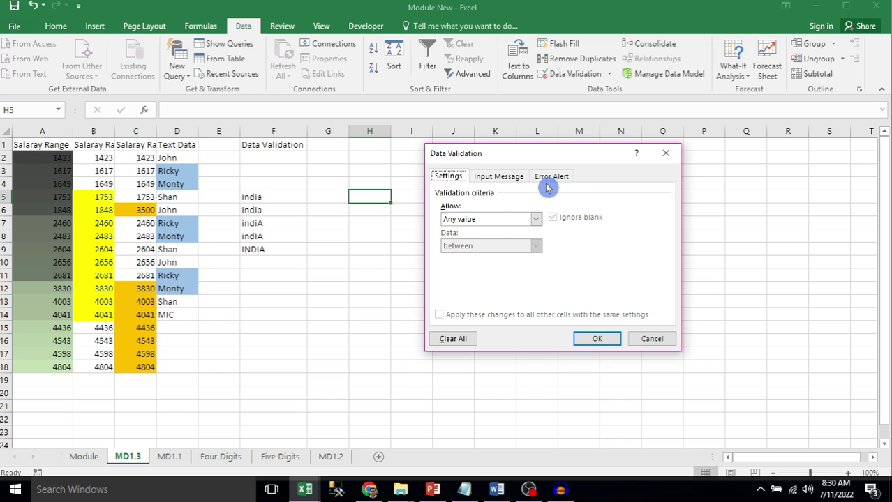
pyautogui.click(498, 176)
pyautogui.click(551, 176)
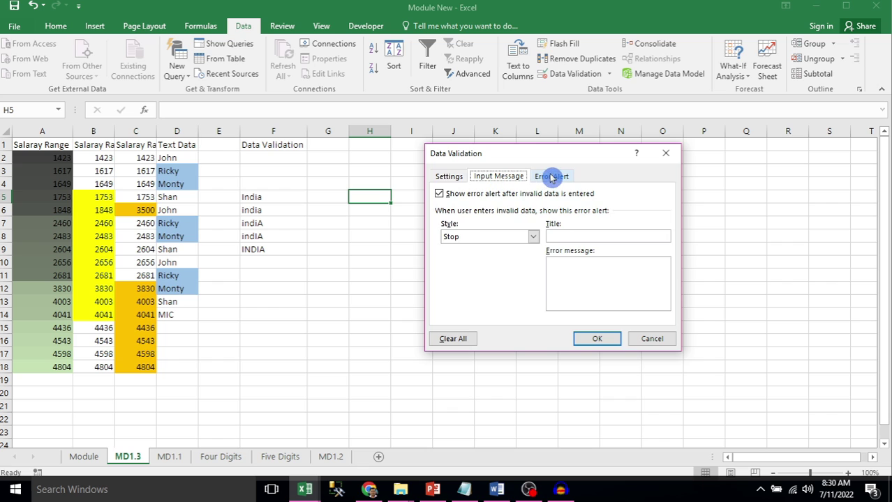
pyautogui.click(445, 178)
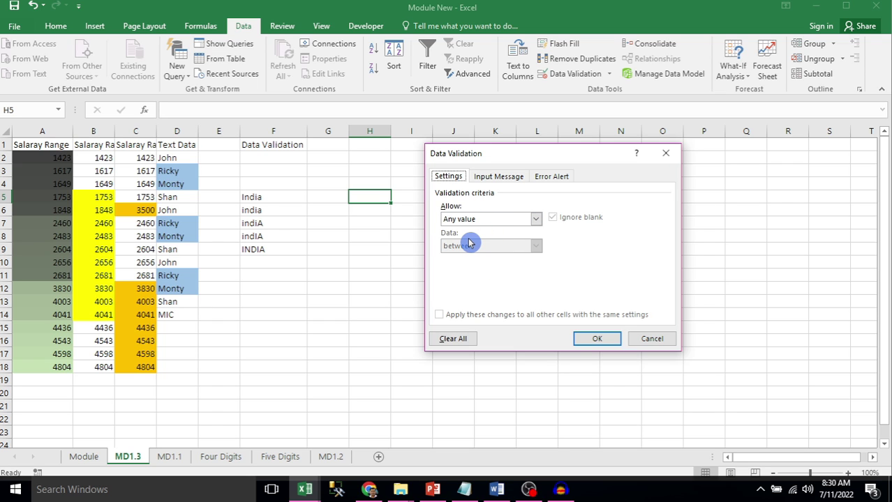
# Restrict cell H5 to whole numbers less than a maximum of 500 and apply the validation rule
pyautogui.click(536, 219)
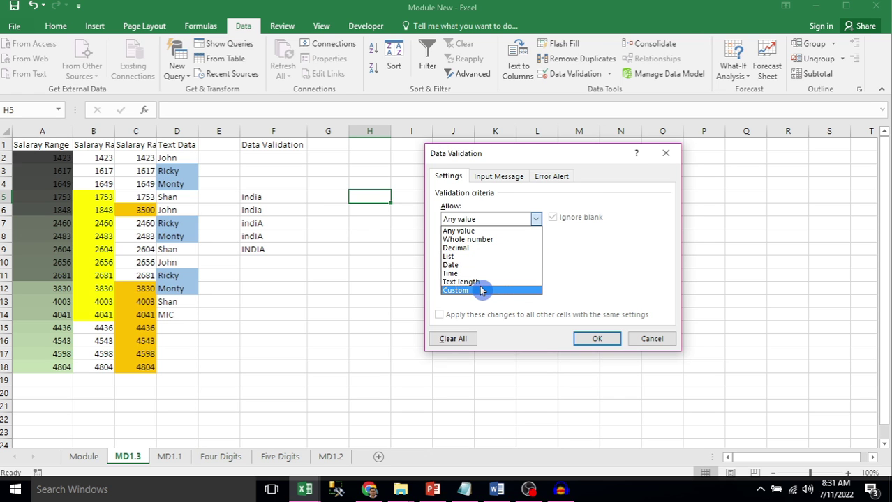
pyautogui.click(484, 242)
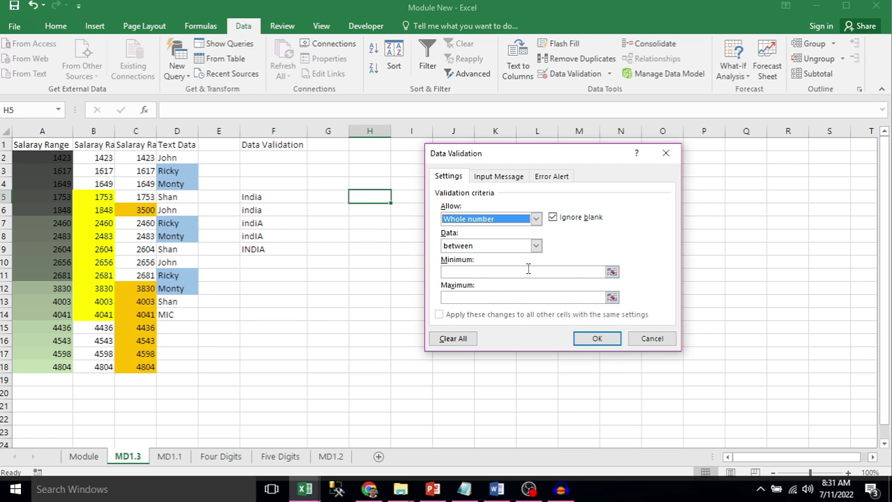
pyautogui.click(535, 246)
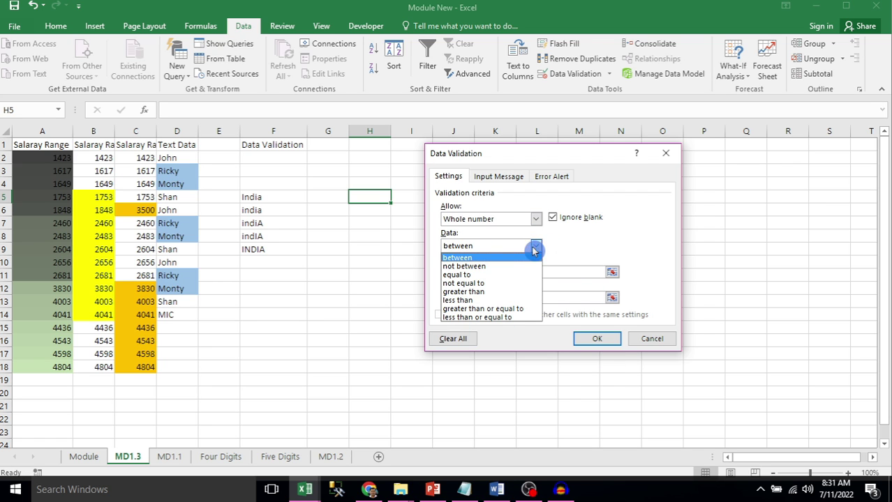
pyautogui.click(482, 300)
pyautogui.click(487, 272)
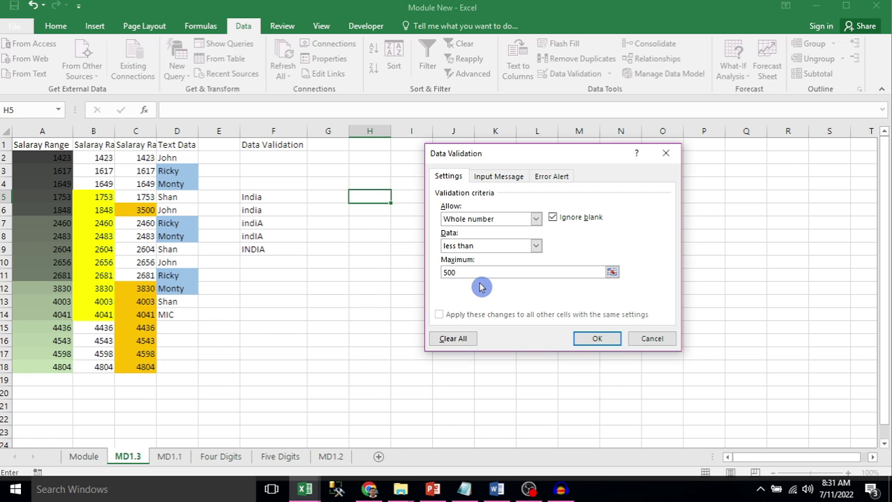
pyautogui.click(602, 339)
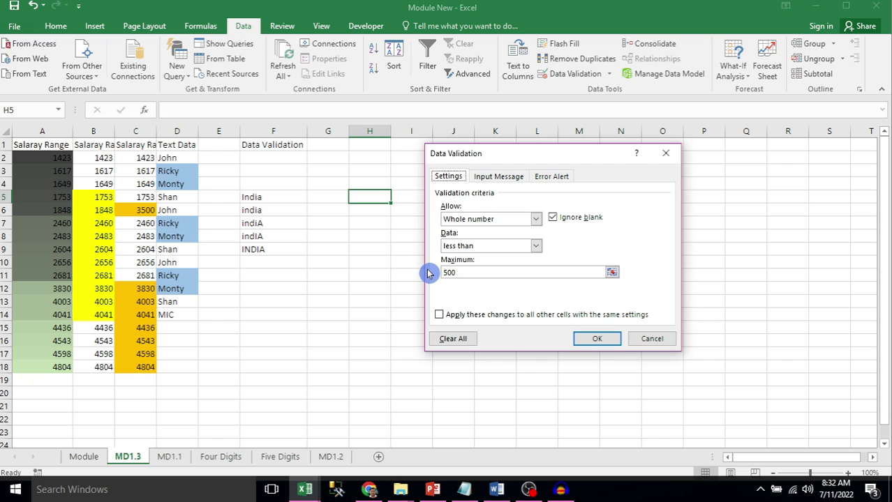
pyautogui.press('Return')
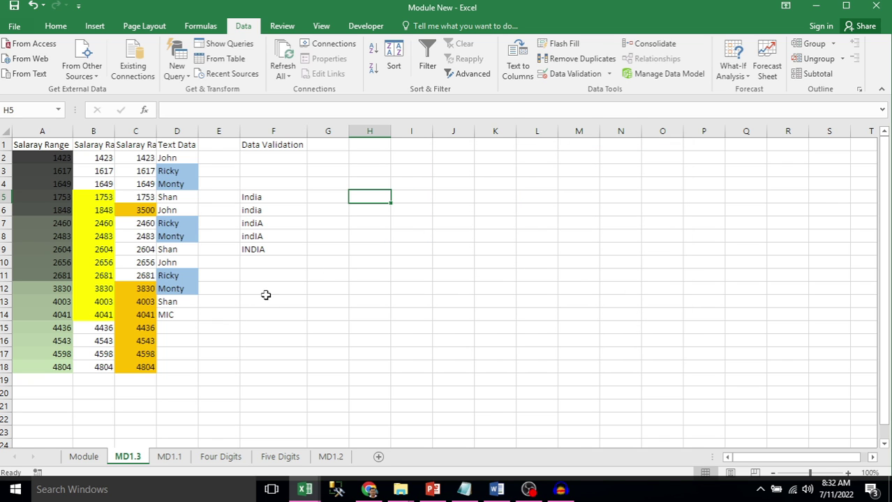
# Enter the shortcut note "ALT,D,L" in F12 and its description "Data Validation" in G12
pyautogui.click(294, 293)
pyautogui.write('ALT,D,L')
pyautogui.press('Tab')
pyautogui.write('Data Validation')
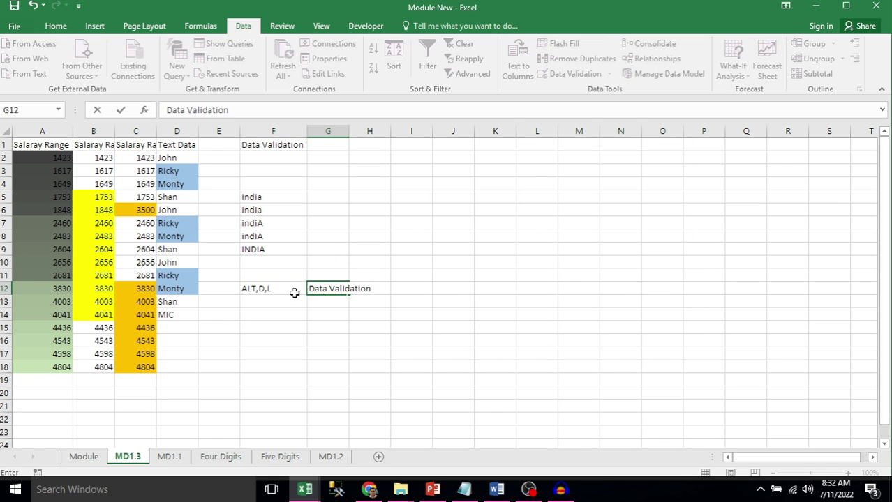
pyautogui.press('Return')
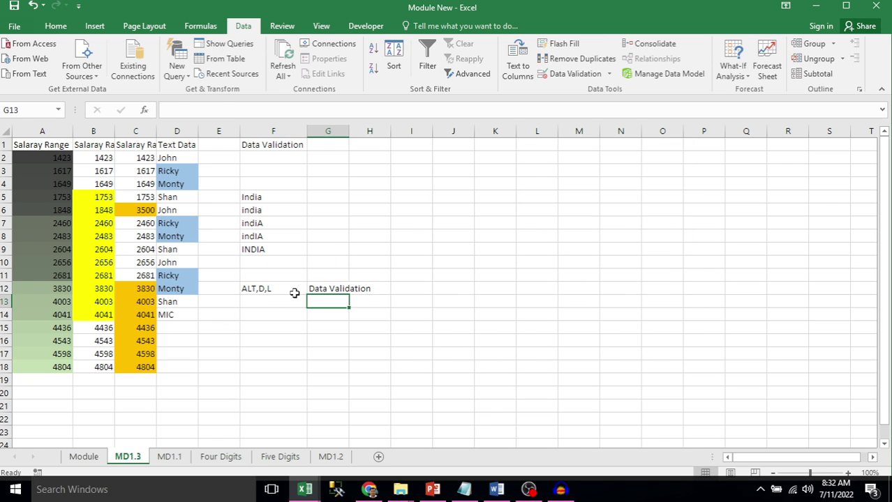
# Apply all borders to the empty range I3:I8
pyautogui.press('Up')
pyautogui.press('Up')
pyautogui.press('Up')
pyautogui.press('Up')
pyautogui.press('Up')
pyautogui.press('Up')
pyautogui.press('Up')
pyautogui.press('Up')
pyautogui.press('Up')
pyautogui.press('Right')
pyautogui.press('Right')
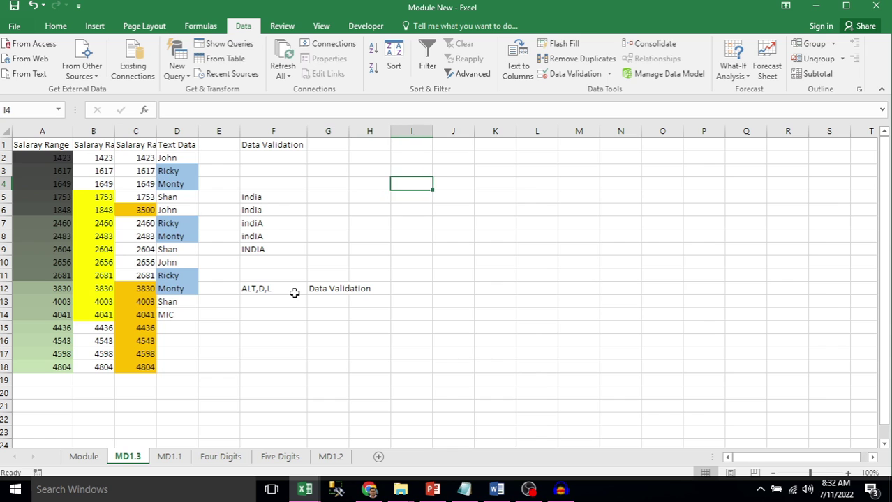
pyautogui.press('Up')
pyautogui.hotkey('shift', 'Down')
pyautogui.hotkey('shift', 'Down')
pyautogui.hotkey('shift', 'Down')
pyautogui.hotkey('shift', 'Down')
pyautogui.hotkey('shift', 'Down')
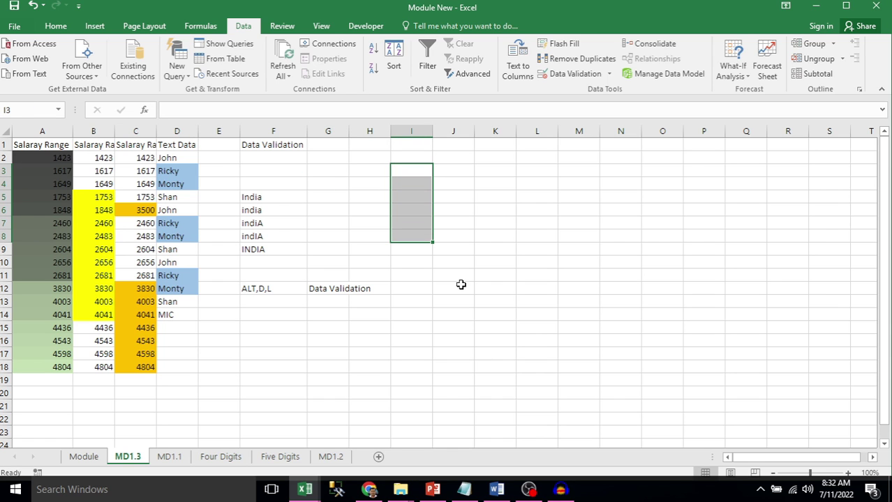
pyautogui.click(62, 27)
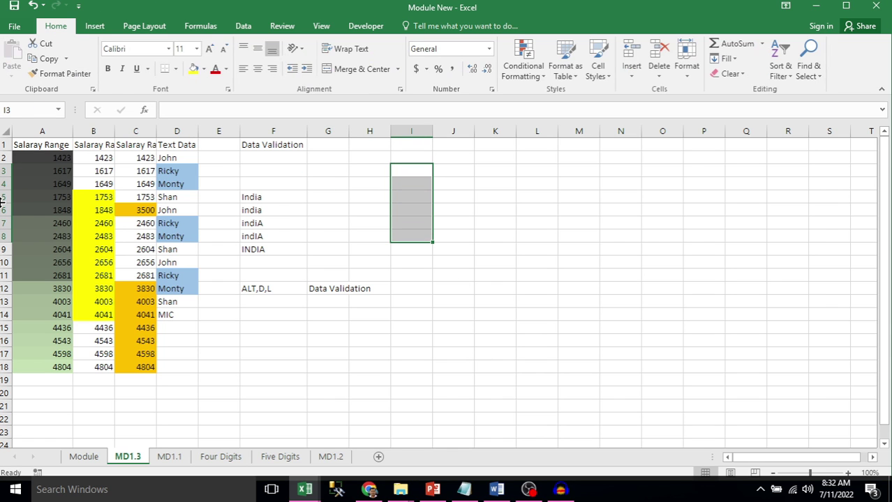
pyautogui.click(179, 73)
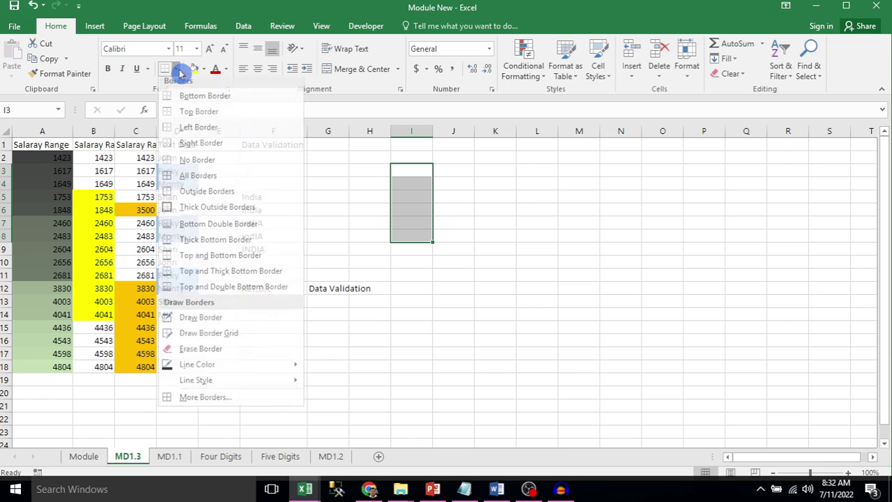
pyautogui.click(175, 179)
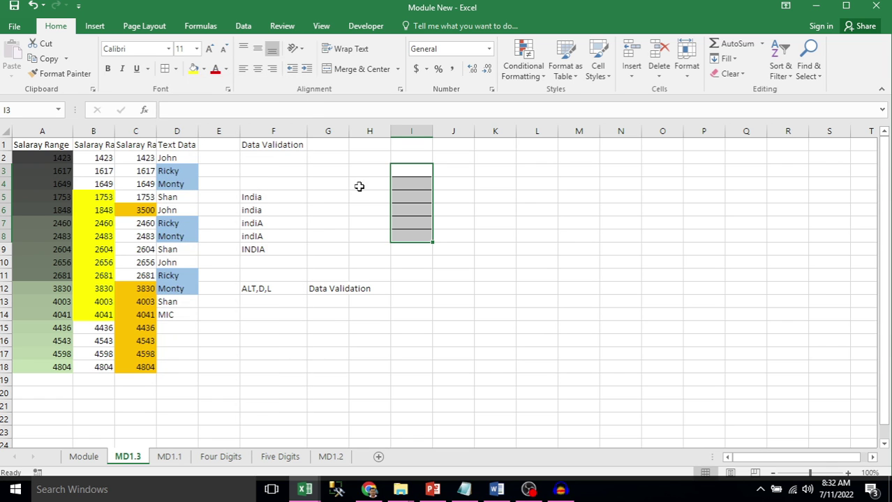
# Enter the heading "Whole Number" in cell I2 above the bordered range
pyautogui.click(415, 159)
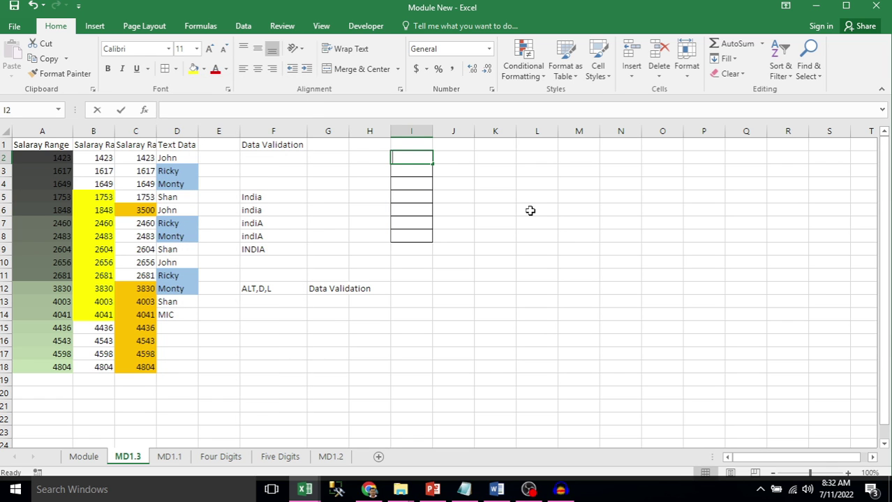
pyautogui.write('Whole Number')
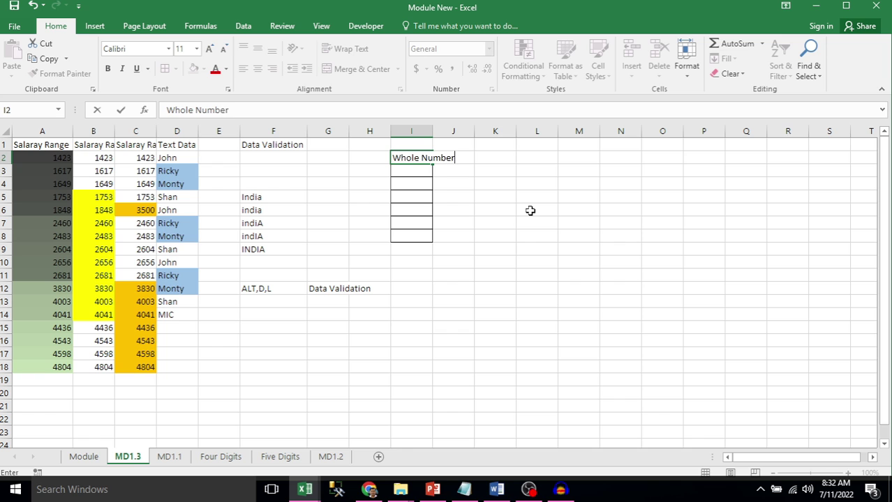
pyautogui.press('Return')
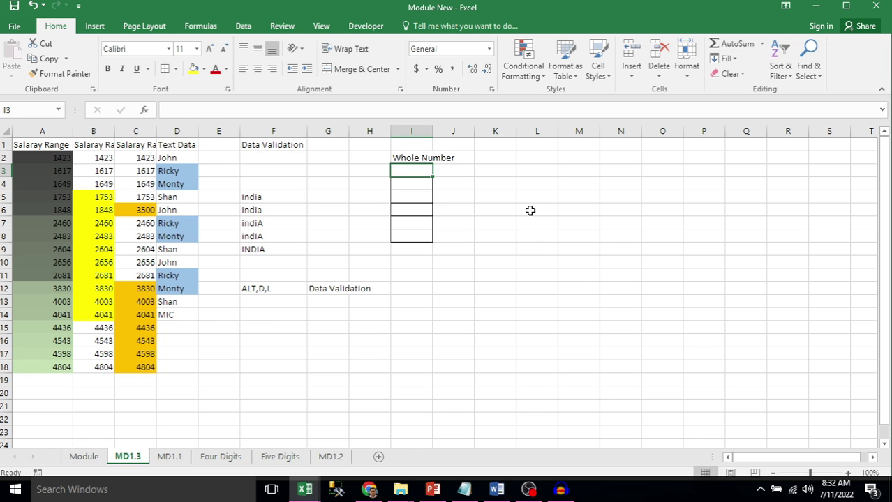
# Restrict cell I3 to whole numbers less than a maximum of 500 with Data Validation
pyautogui.hotkey('alt', 'd')
pyautogui.press('l')
pyautogui.click(492, 218)
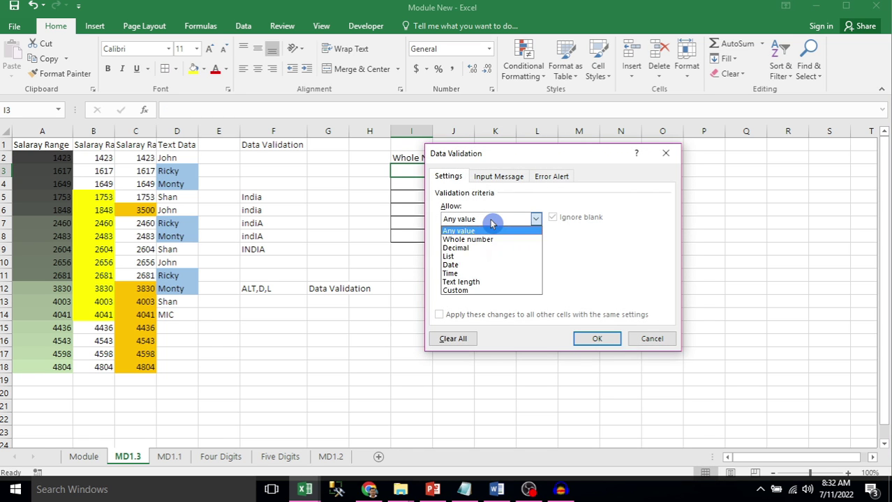
pyautogui.click(479, 239)
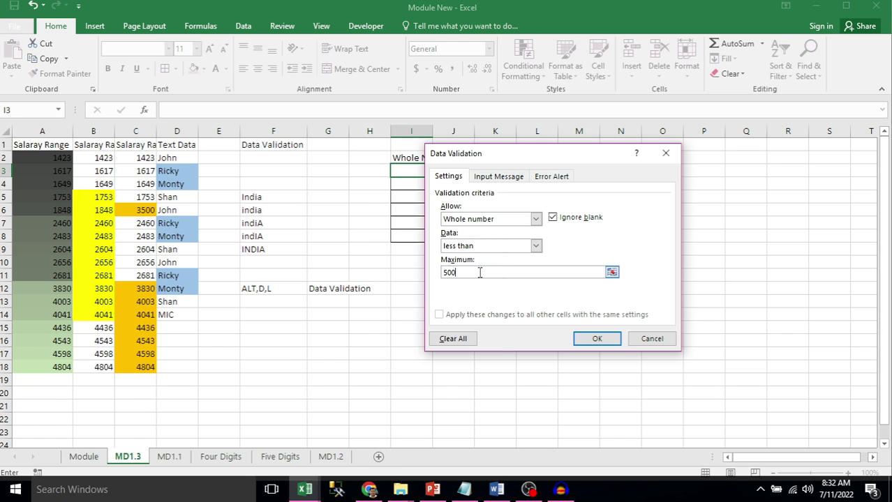
pyautogui.click(597, 339)
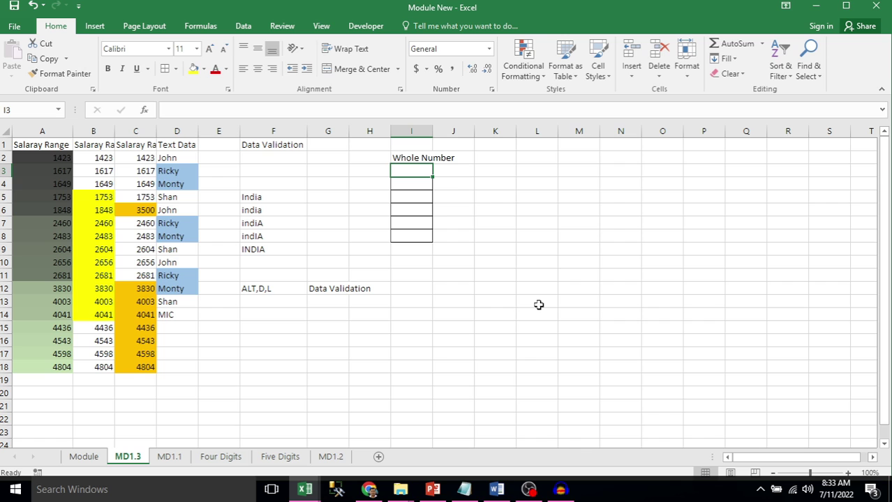
# Test the validation rule by trying to enter 600 in I3, and cancel the entry
pyautogui.write('600')
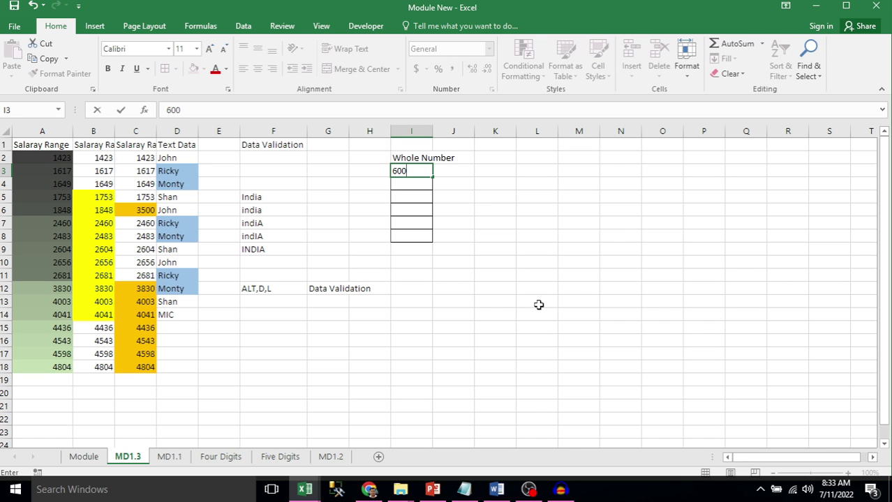
pyautogui.press('Return')
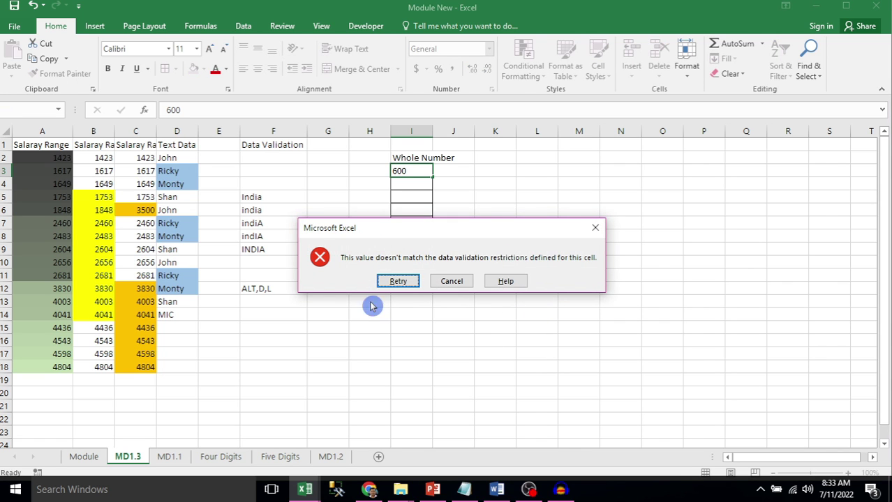
pyautogui.click(451, 282)
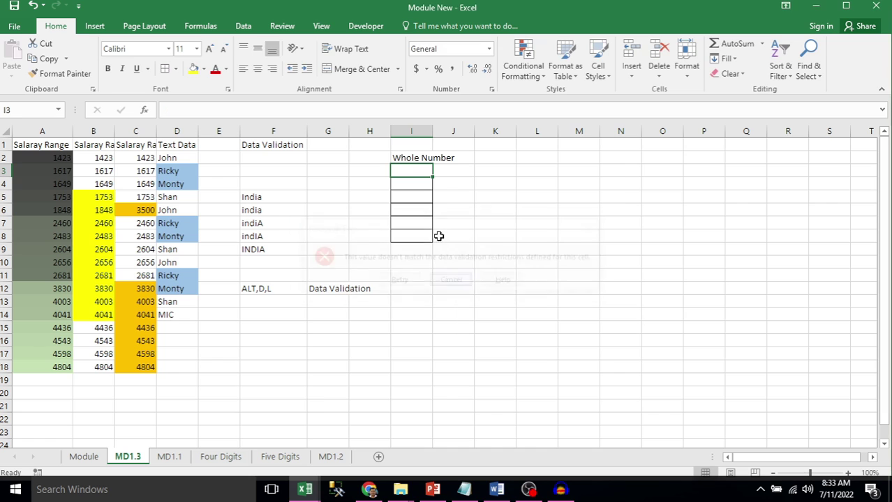
# Enter 600 in the unrestricted cell I4 for comparison, and delete it again
pyautogui.click(422, 185)
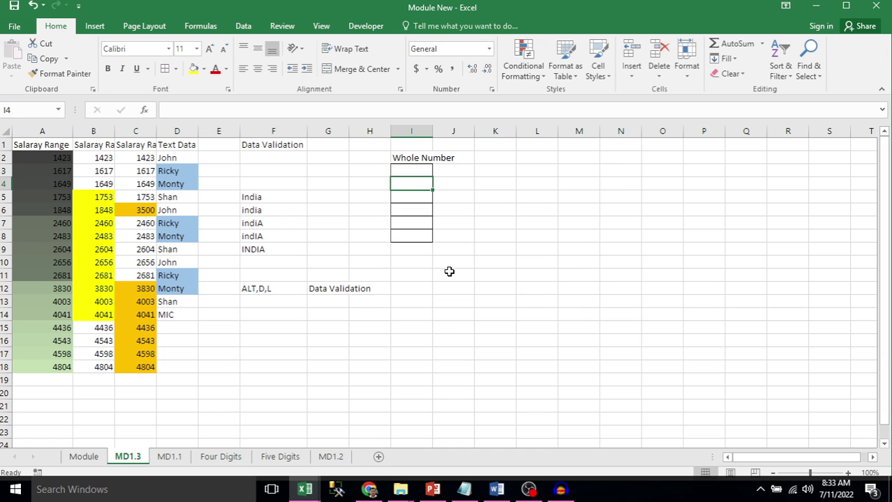
pyautogui.write('600')
pyautogui.press('Return')
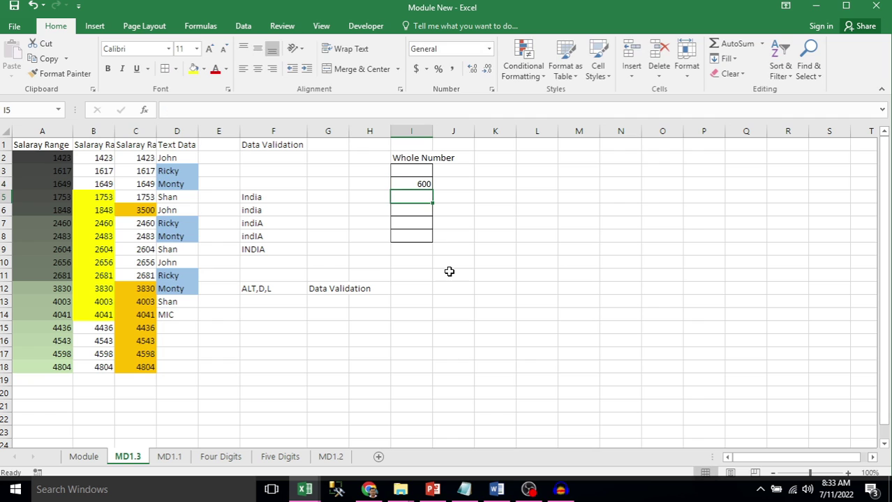
pyautogui.press('Up')
pyautogui.press('Delete')
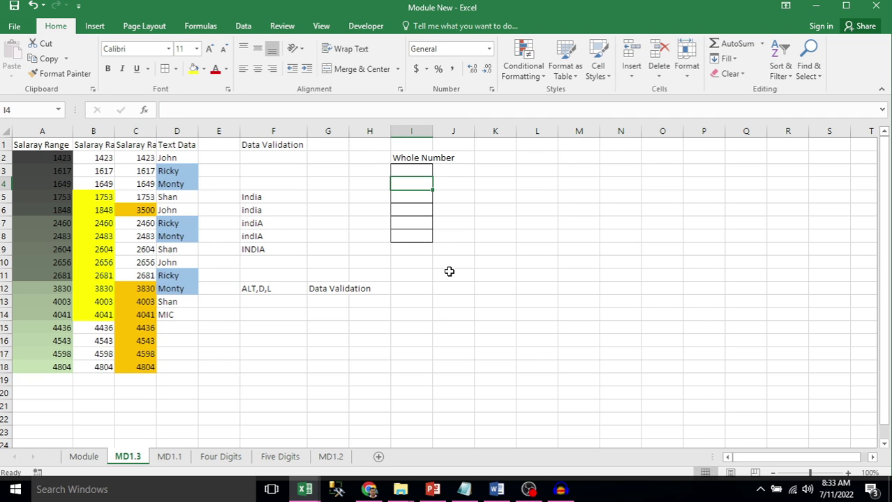
# Copy cell I3 and paste only its validation onto I3:I8 with Paste Special
pyautogui.press('Up')
pyautogui.hotkey('ctrl', 'c')
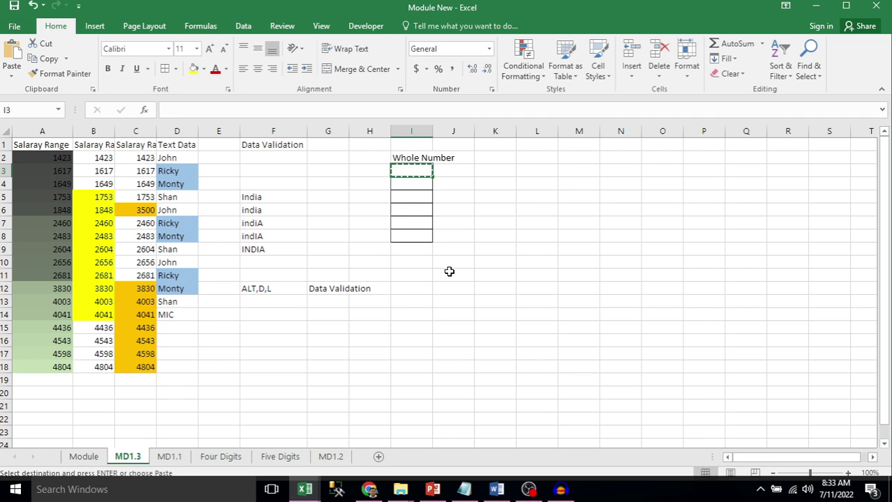
pyautogui.hotkey('shift', 'Down')
pyautogui.hotkey('shift', 'Down')
pyautogui.hotkey('shift', 'Down')
pyautogui.hotkey('shift', 'Down')
pyautogui.hotkey('shift', 'Down')
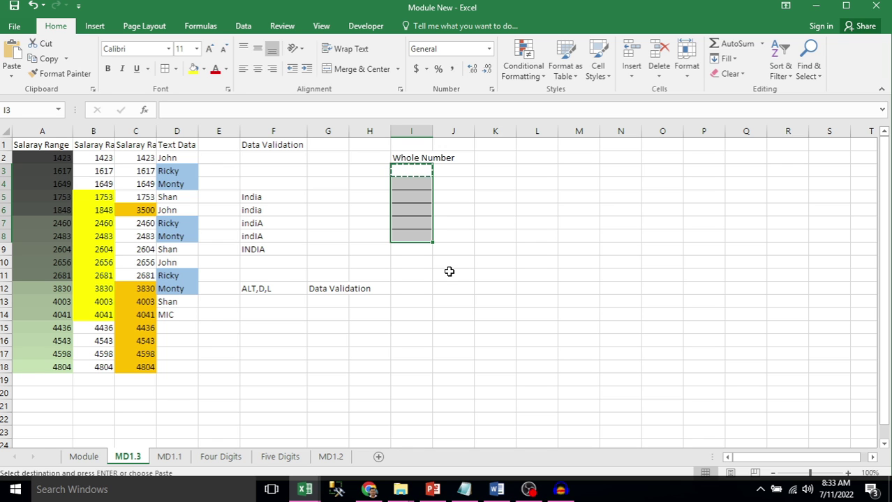
pyautogui.hotkey('ctrl', 'alt', 'v')
pyautogui.click(451, 273)
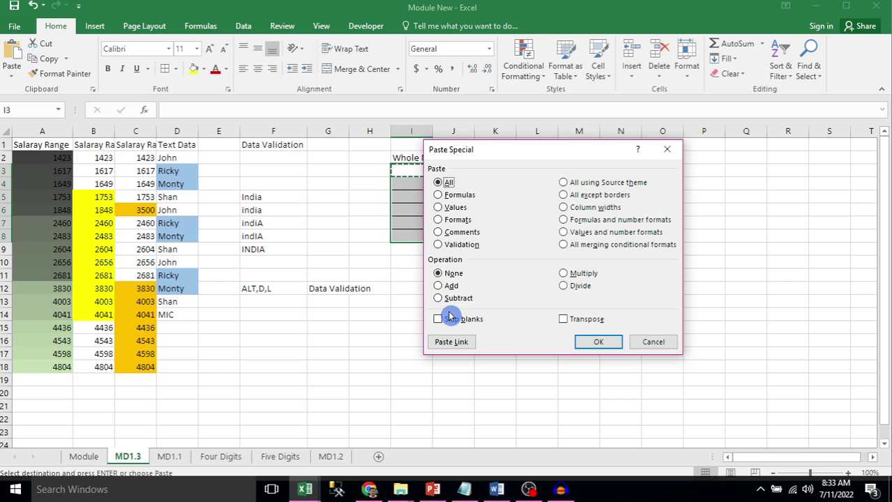
pyautogui.click(449, 245)
pyautogui.click(591, 342)
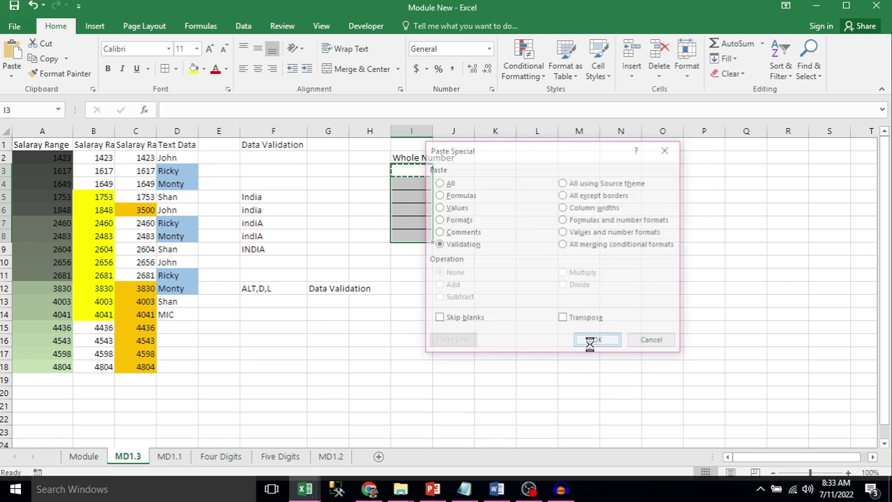
# Test the copied validation rule by trying to enter 501 in I5, and cancel the entry
pyautogui.click(411, 197)
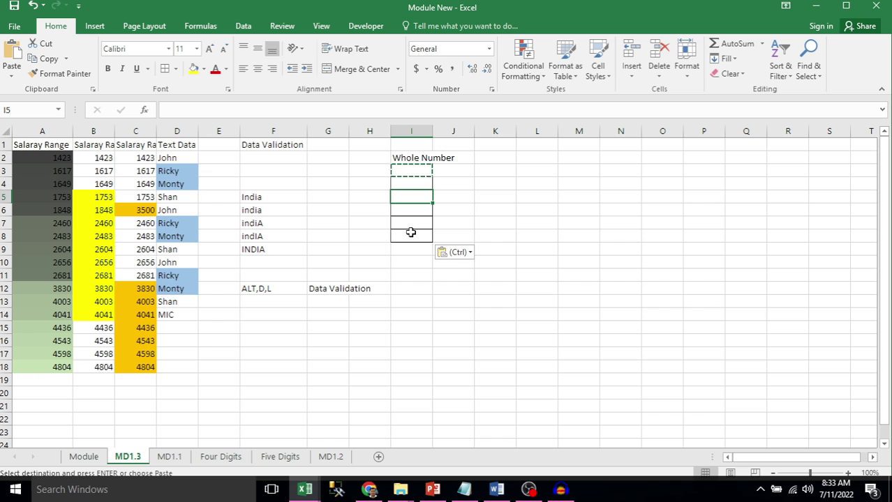
pyautogui.write('501')
pyautogui.press('Return')
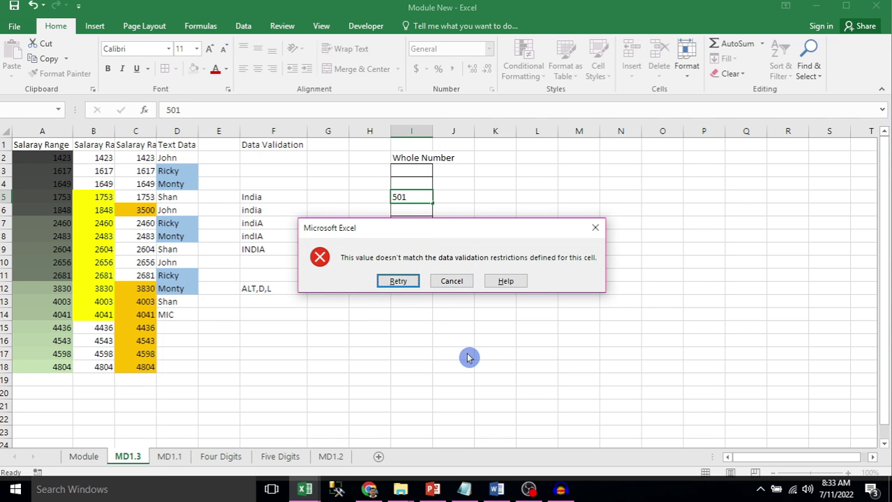
pyautogui.click(453, 281)
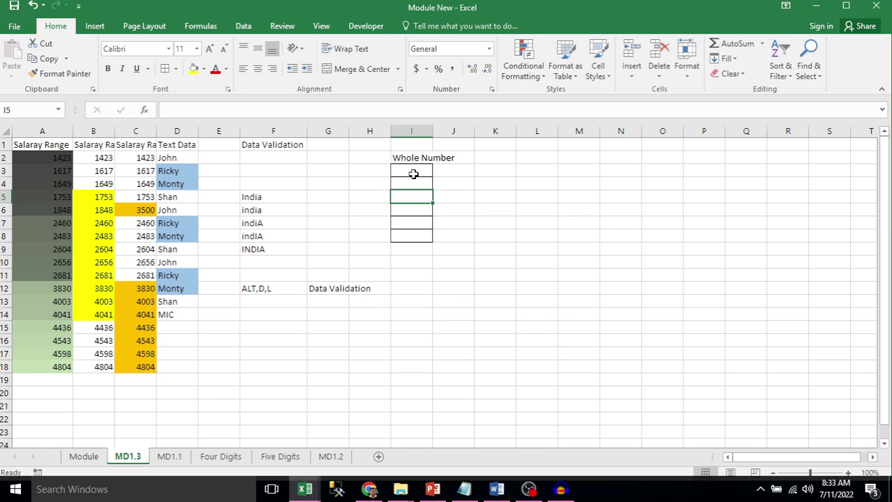
# Open the Data Validation error alert settings for I3:I8 and move the dialog clear of column I
pyautogui.moveTo(418, 172); pyautogui.dragTo(410, 239)
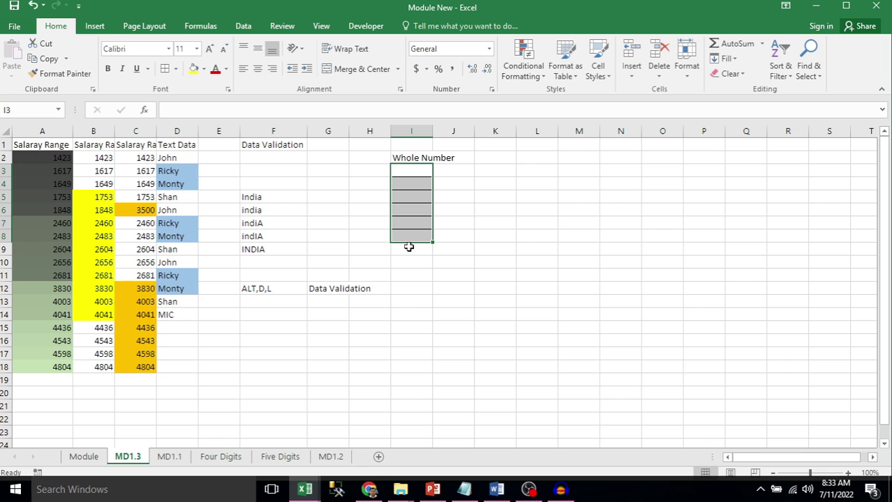
pyautogui.hotkey('alt', 'd')
pyautogui.press('l')
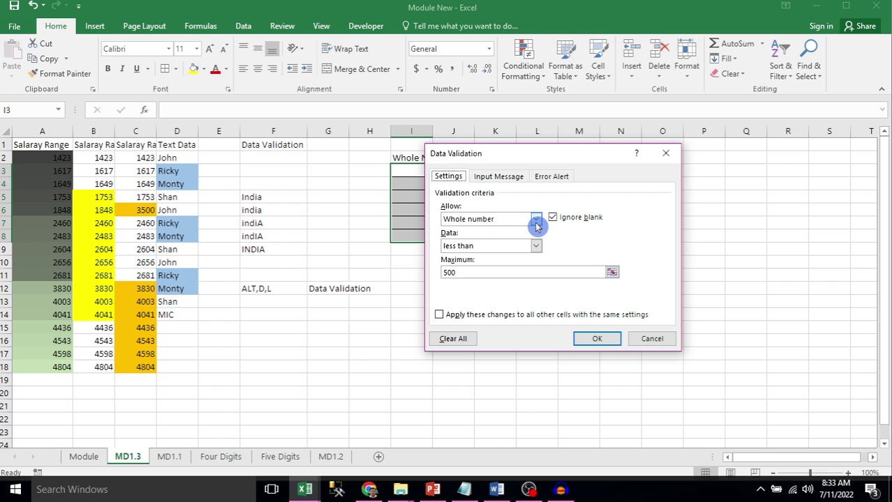
pyautogui.click(502, 180)
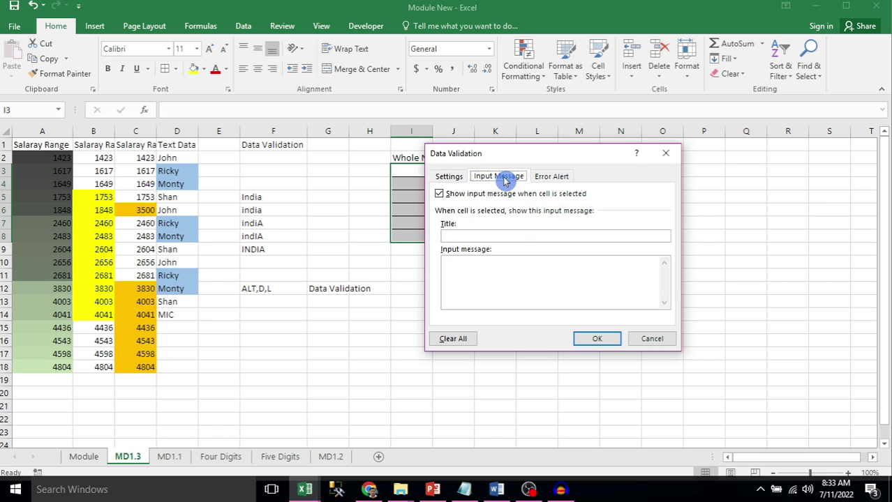
pyautogui.click(562, 180)
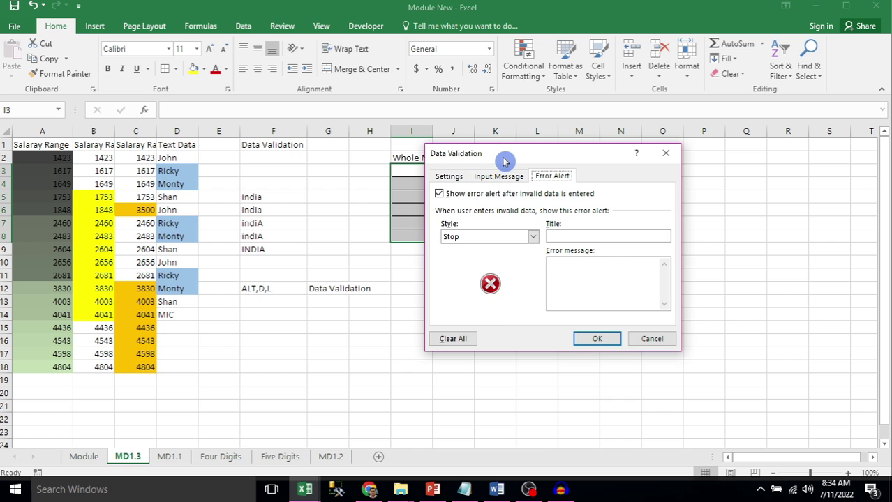
pyautogui.moveTo(506, 161); pyautogui.dragTo(588, 160)
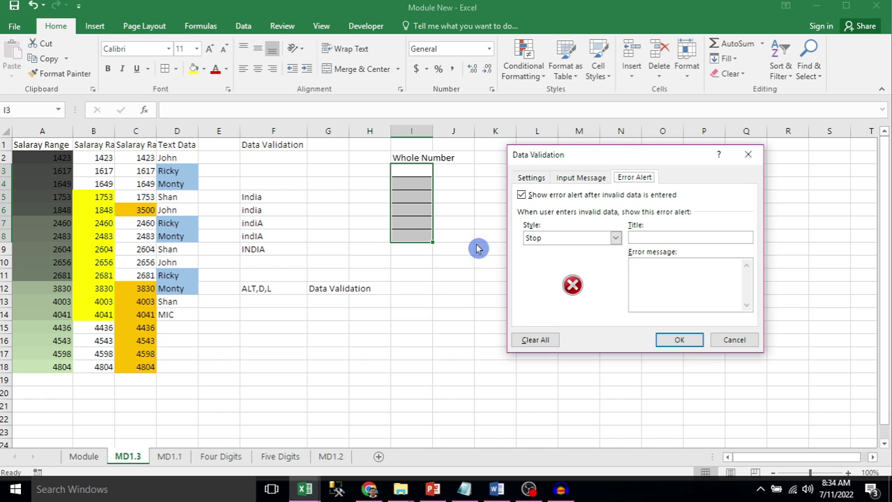
# Define a Stop error alert titled "Donation List" with the message "Kindly Enter Less than 500 only", apply it, and select I3
pyautogui.click(617, 239)
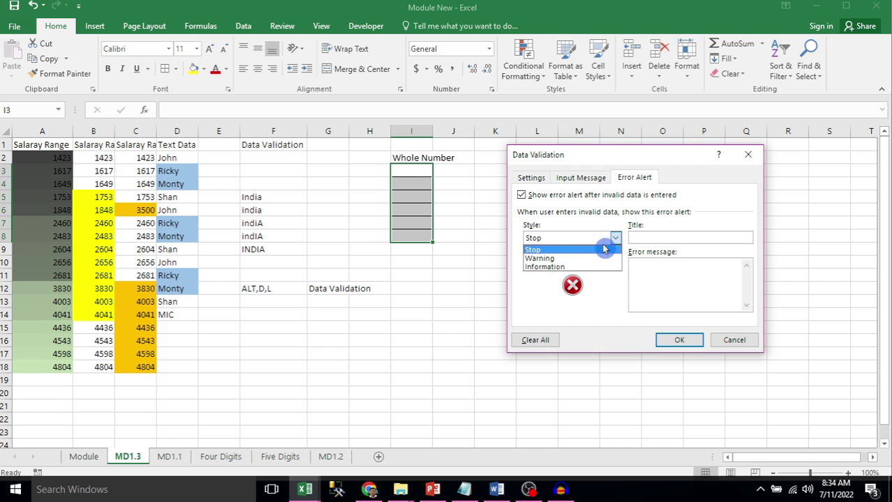
pyautogui.press('Up')
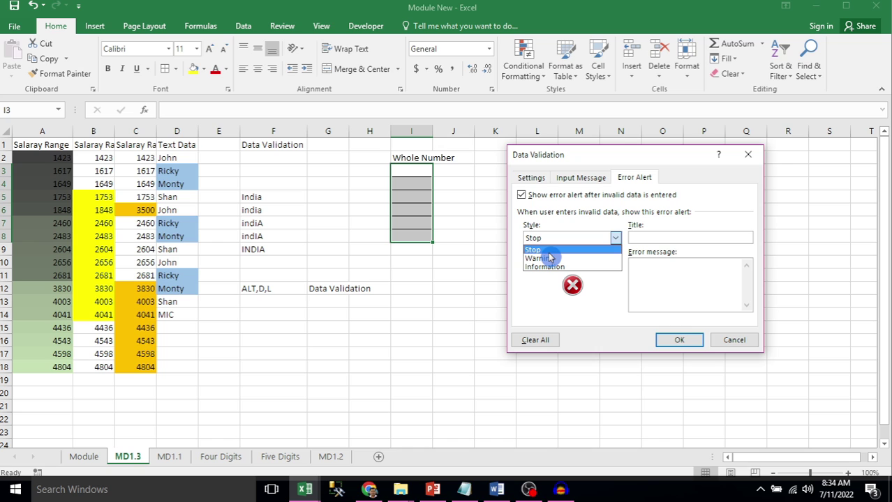
pyautogui.click(548, 252)
pyautogui.click(679, 238)
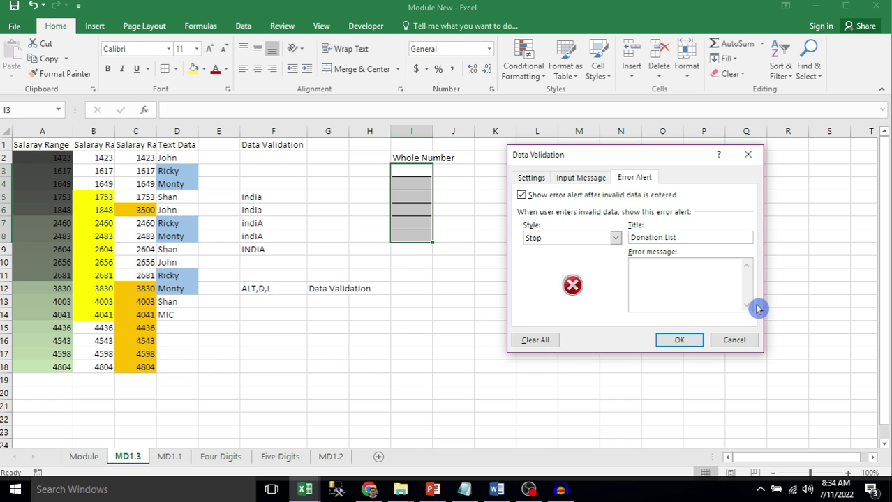
pyautogui.click(698, 274)
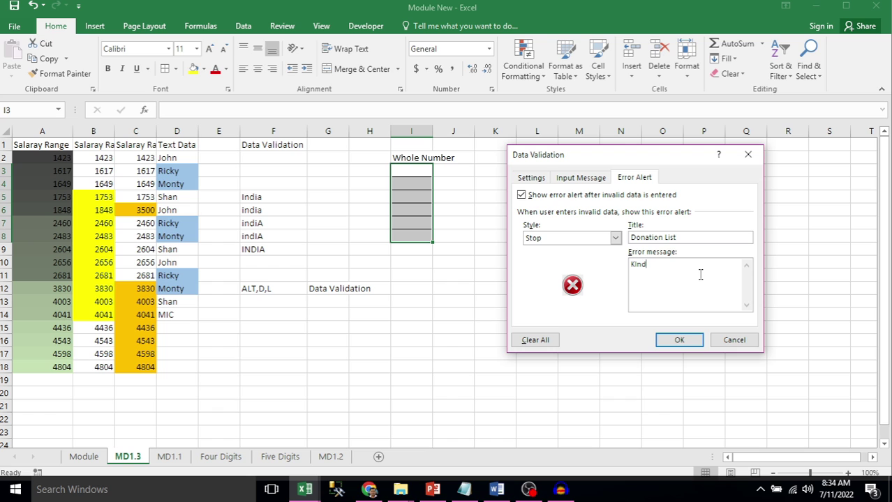
pyautogui.write('Kindly Enter Less than 500 only')
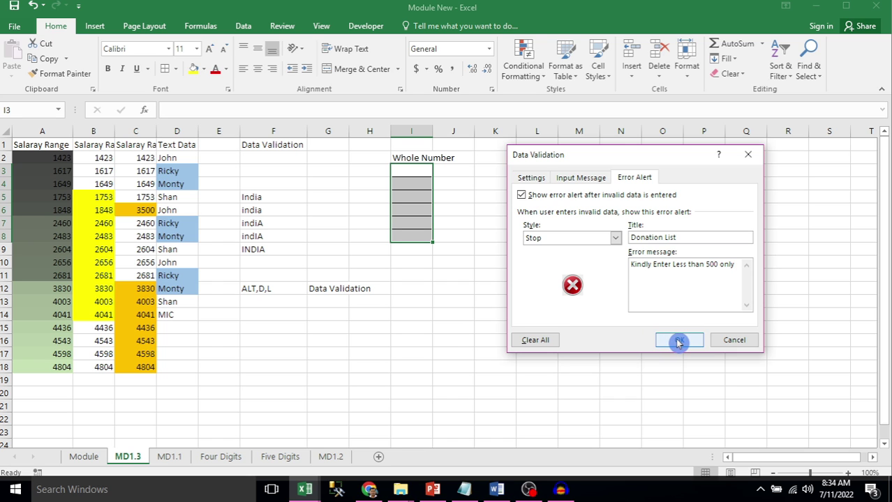
pyautogui.click(674, 339)
pyautogui.click(422, 173)
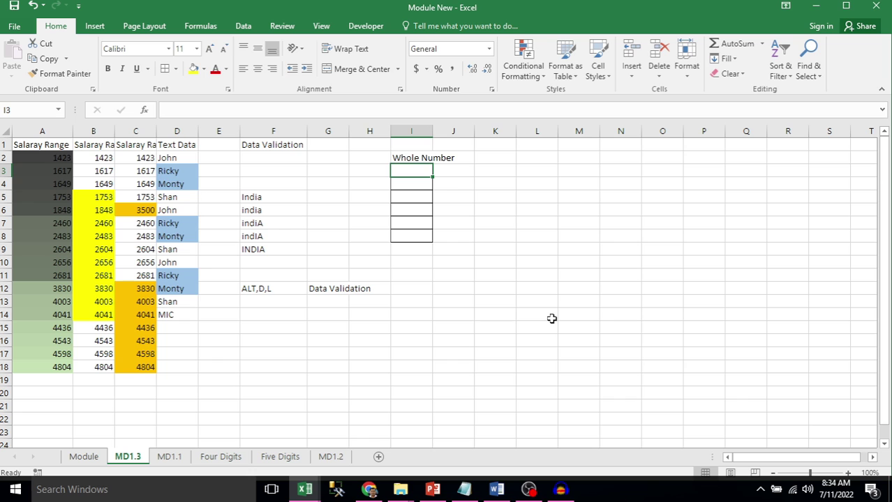
# Test the custom error alert by trying to enter 600 in I3, and cancel the entry
pyautogui.write('600')
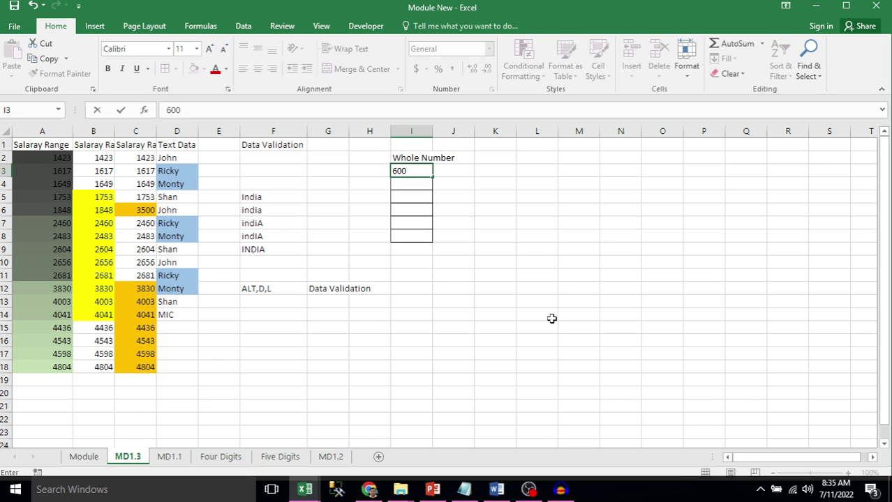
pyautogui.click(552, 320)
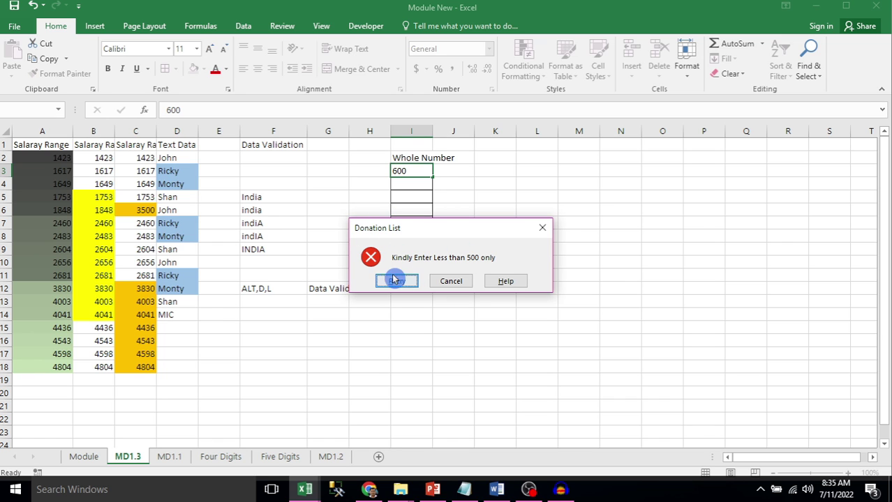
pyautogui.click(451, 284)
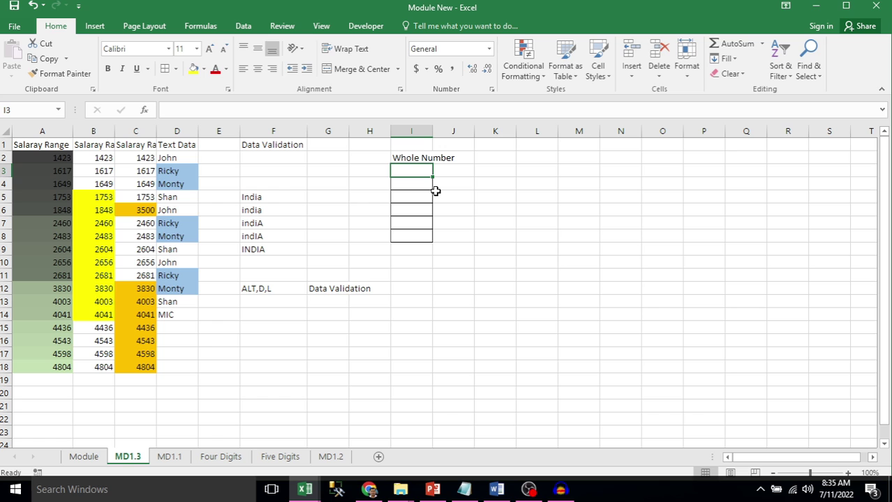
# Add a Data Validation input message to I3:I8 with the title "Donation" and the text "Please Enter <500"
pyautogui.hotkey('shift', 'Down')
pyautogui.hotkey('shift', 'Down')
pyautogui.hotkey('shift', 'Down')
pyautogui.hotkey('shift', 'Down')
pyautogui.hotkey('shift', 'Down')
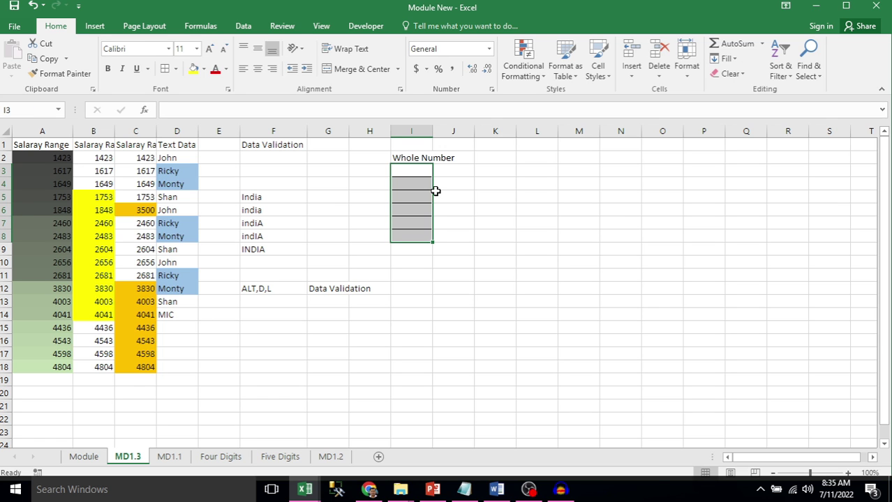
pyautogui.hotkey('alt', 'd')
pyautogui.press('l')
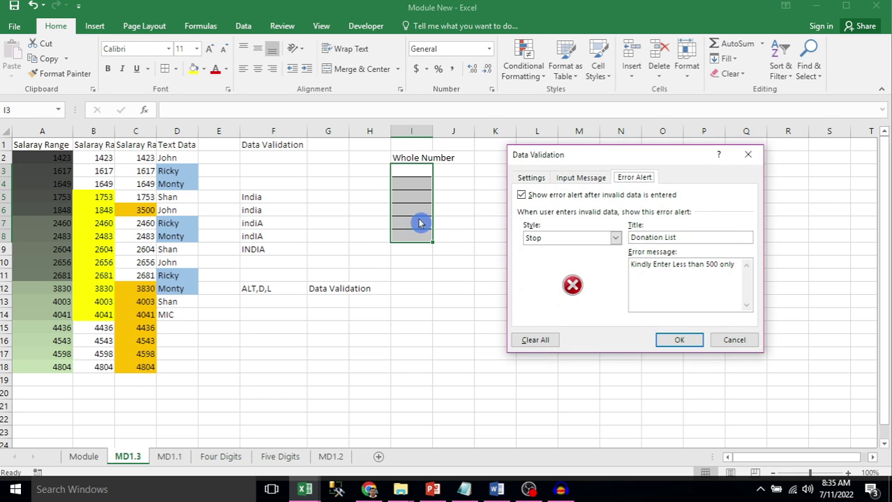
pyautogui.click(590, 180)
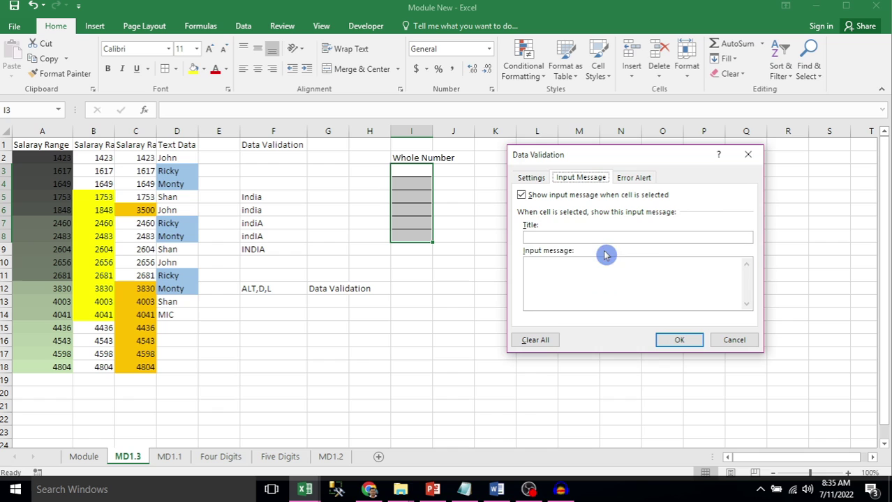
pyautogui.click(549, 237)
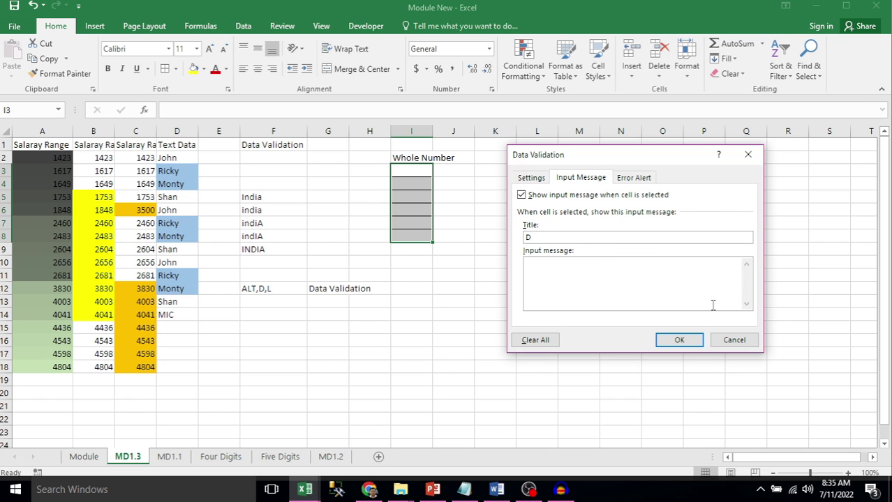
pyautogui.write('Donation')
pyautogui.click(529, 263)
pyautogui.press('BackSpace')
pyautogui.write('Please Enter <500')
pyautogui.click(674, 342)
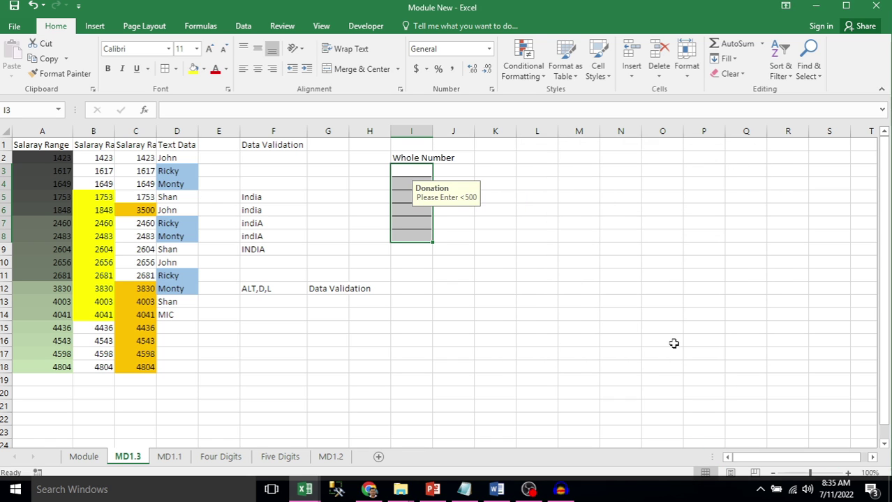
# Check the input message on the cells of I3:I8 by selecting them one after another
pyautogui.click(501, 213)
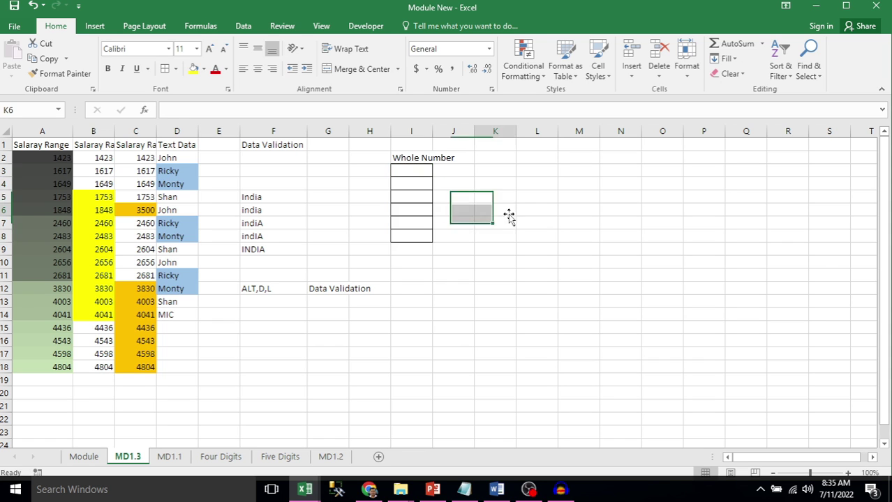
pyautogui.click(419, 175)
pyautogui.press('Down')
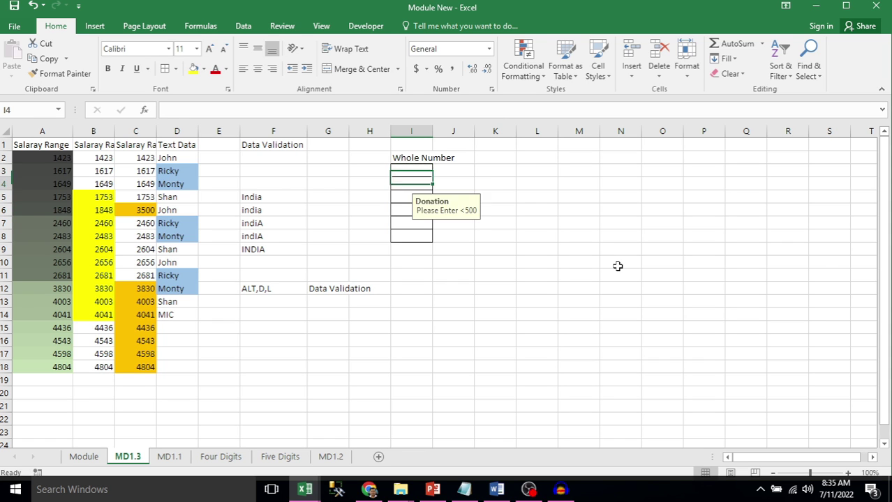
pyautogui.press('Down')
pyautogui.press('Down')
pyautogui.press('Down')
pyautogui.press('Down')
pyautogui.press('Up')
pyautogui.press('Up')
pyautogui.press('Up')
pyautogui.press('Up')
pyautogui.press('Up')
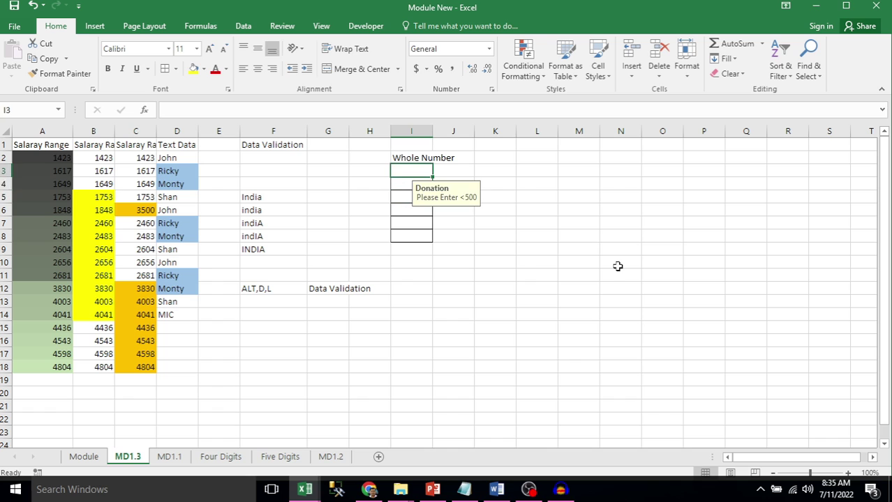
pyautogui.press('Down')
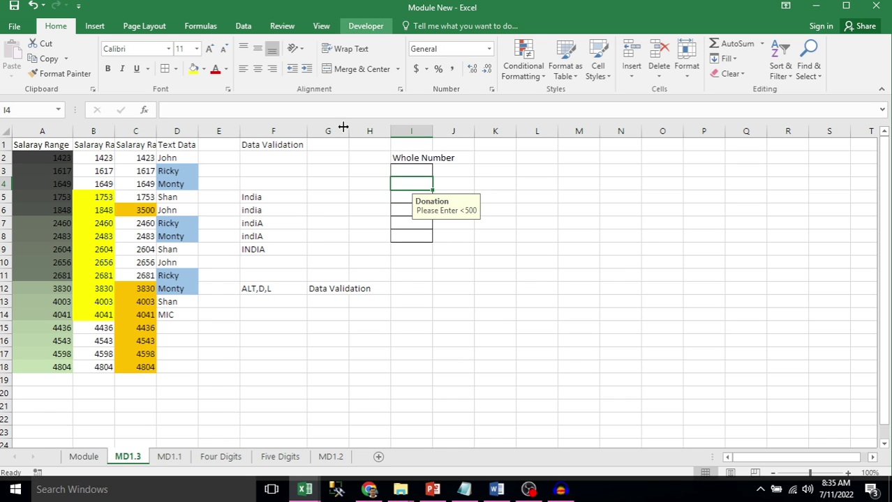
# Auto-fit the width of column I and enter 400 in I3
pyautogui.click(452, 303)
pyautogui.doubleClick(433, 131)
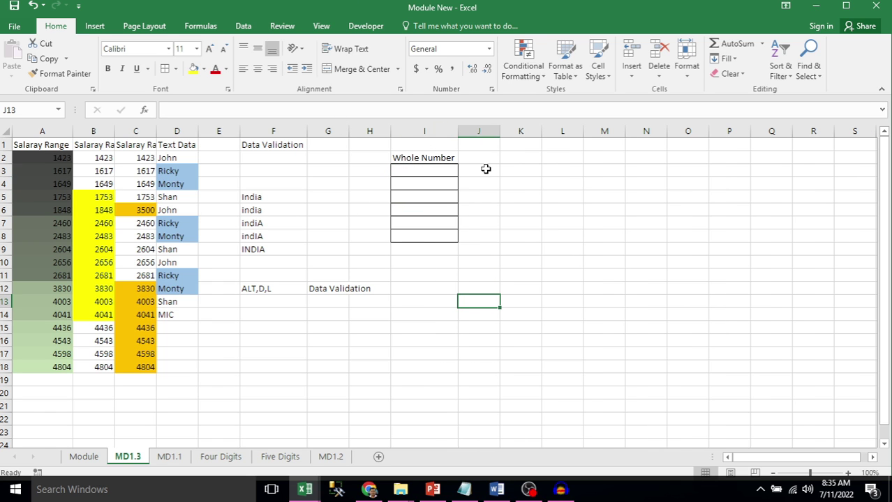
pyautogui.click(423, 172)
pyautogui.write('400')
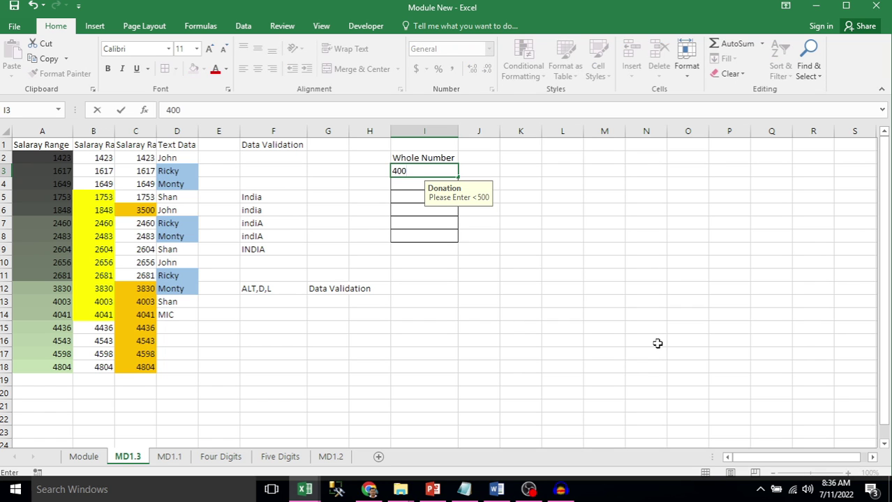
pyautogui.press('Return')
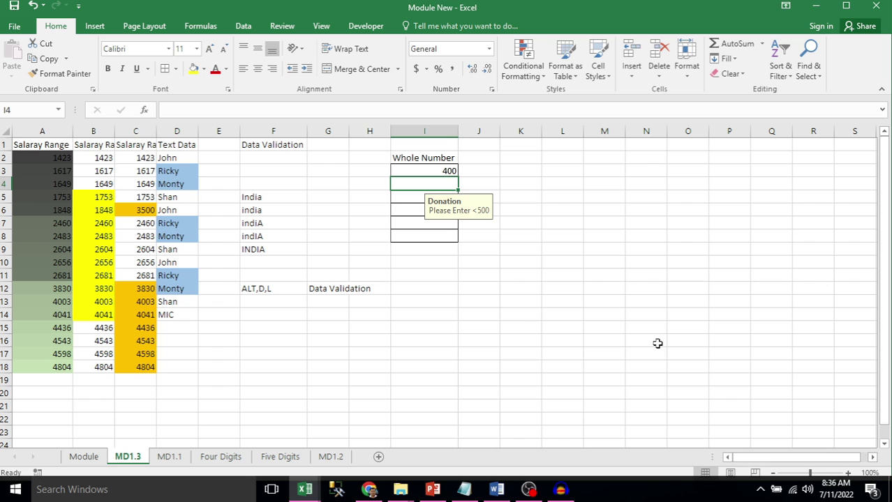
# Try to replace the value in I3 with 600, and cancel the entry
pyautogui.press('Up')
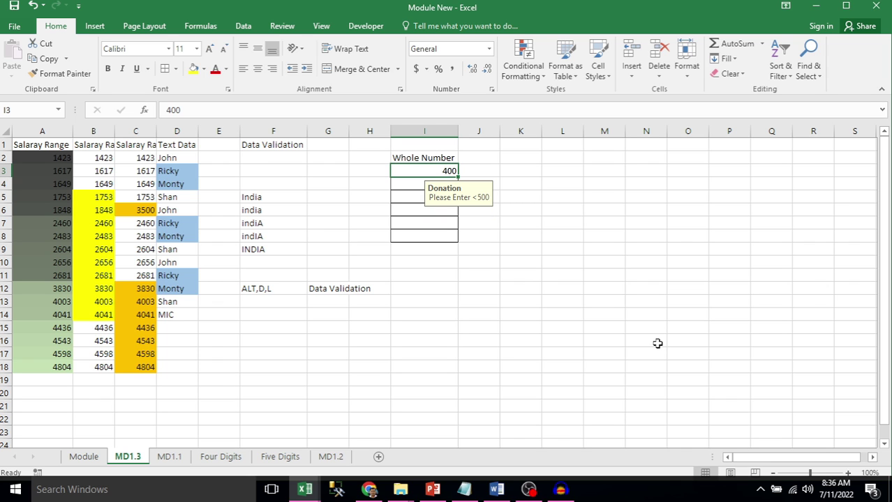
pyautogui.write('600')
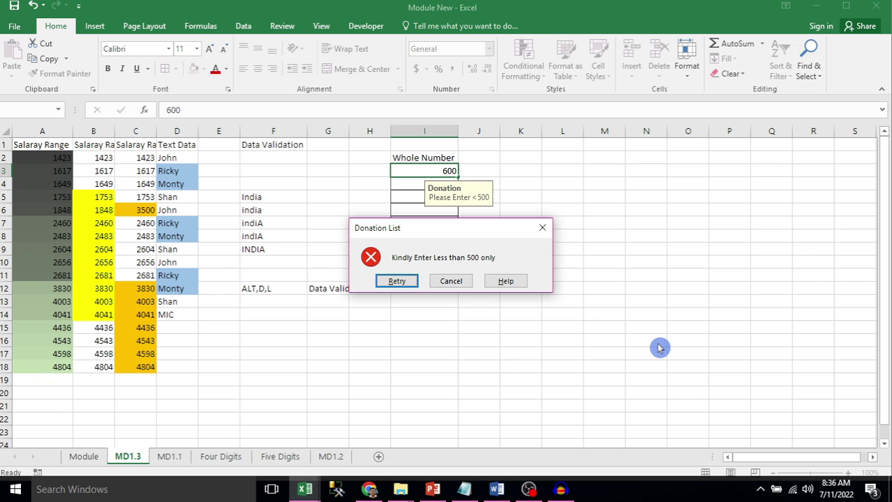
pyautogui.press('Escape')
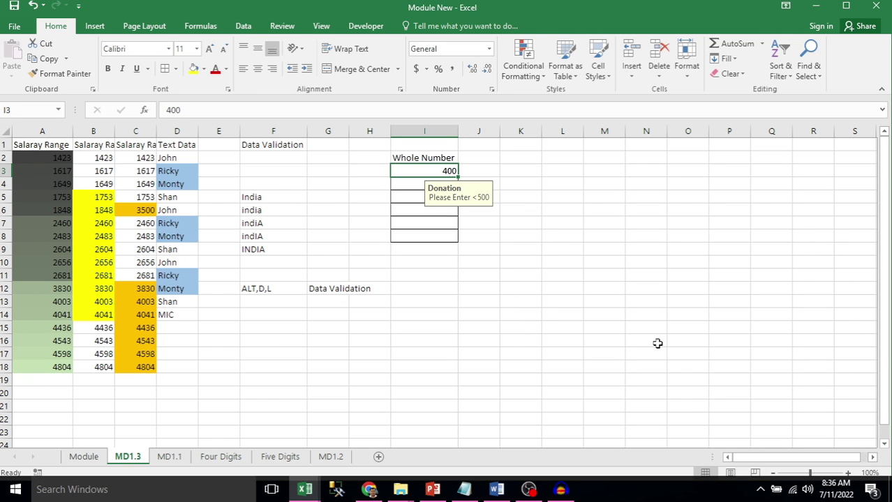
# Change the Data Validation error alert style for I3:I8 to Warning
pyautogui.press('Down')
pyautogui.press('Up')
pyautogui.hotkey('shift', 'Down')
pyautogui.hotkey('shift', 'Down')
pyautogui.hotkey('shift', 'Down')
pyautogui.hotkey('shift', 'Down')
pyautogui.hotkey('shift', 'Down')
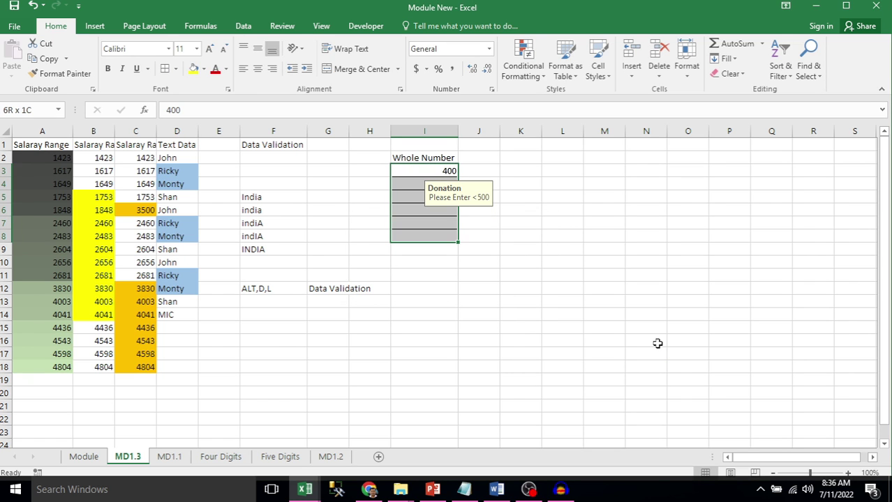
pyautogui.hotkey('alt', 'd')
pyautogui.press('l')
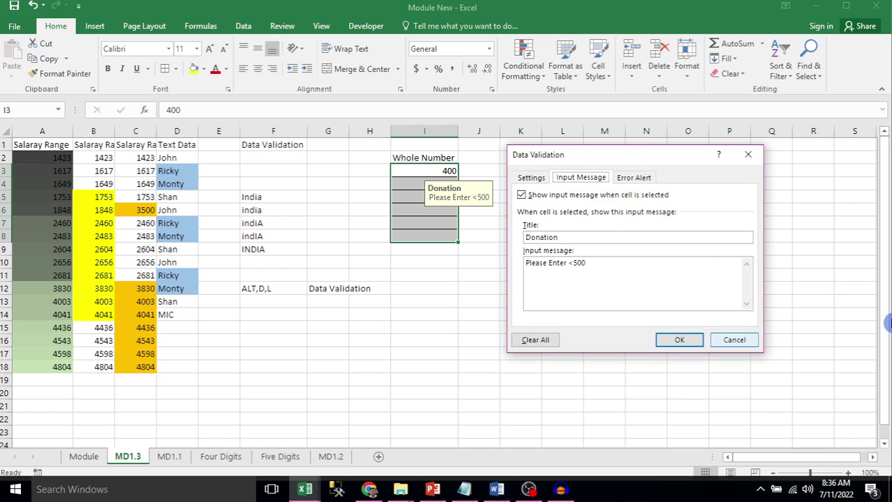
pyautogui.click(645, 180)
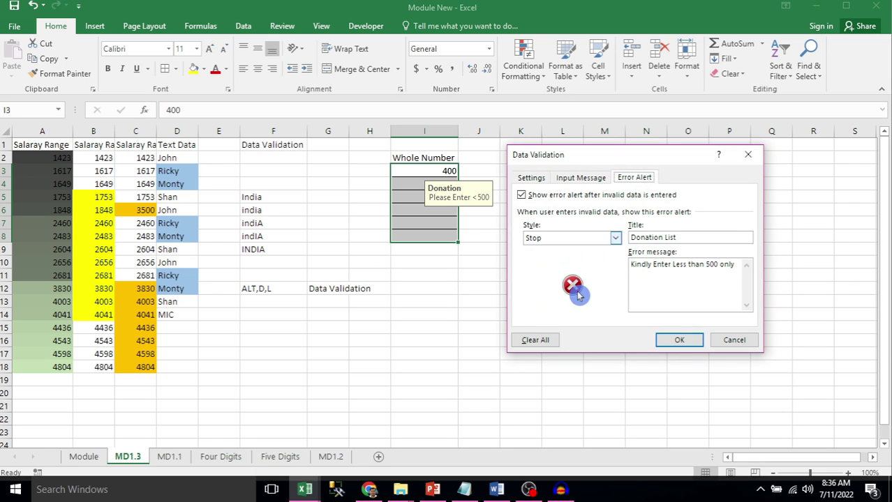
pyautogui.click(614, 238)
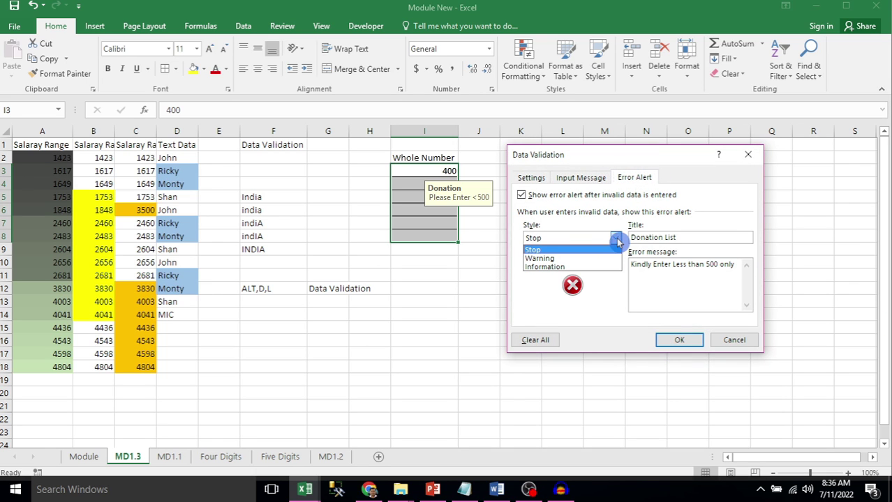
pyautogui.click(557, 259)
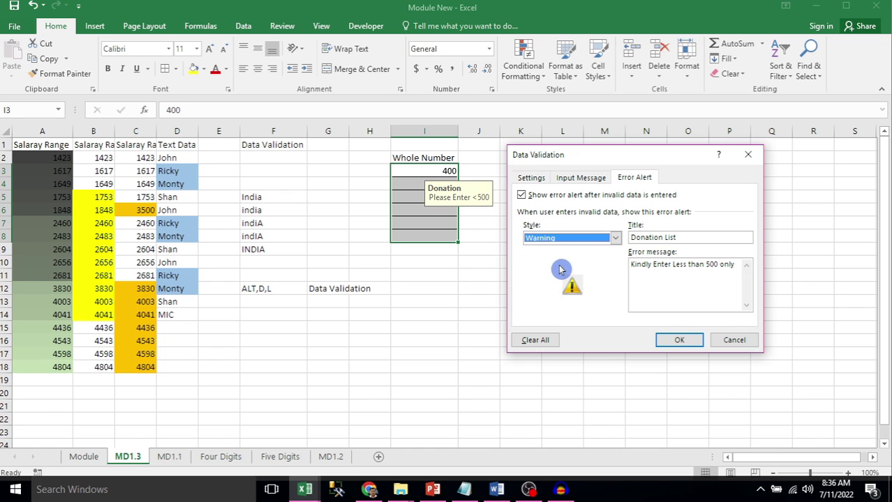
pyautogui.click(679, 340)
# Enter 600 in I4 and accept the value despite the validation warning
pyautogui.click(401, 185)
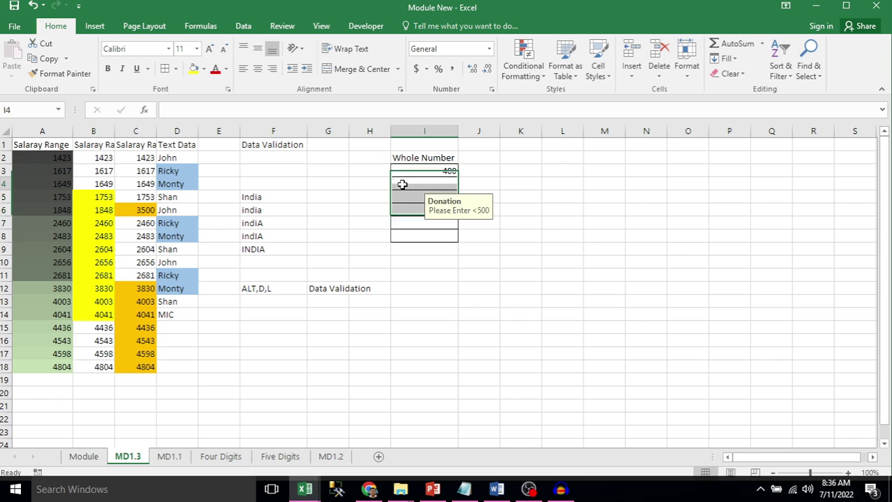
pyautogui.write('600')
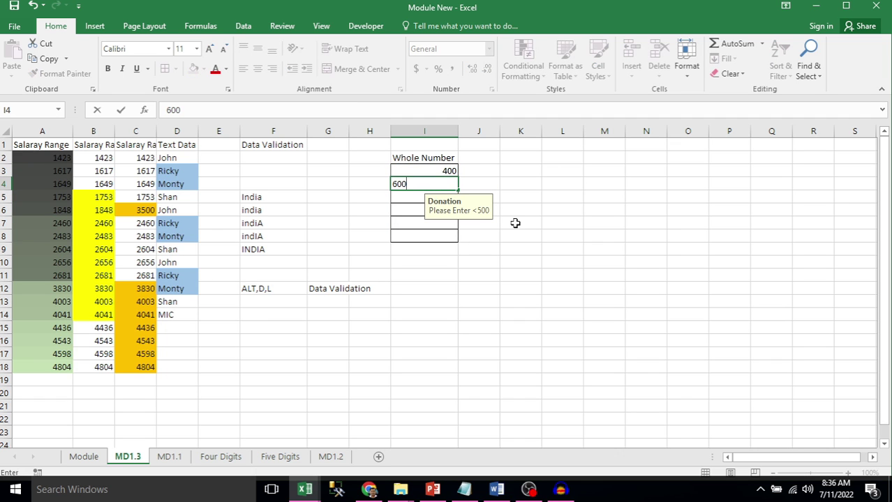
pyautogui.click(515, 223)
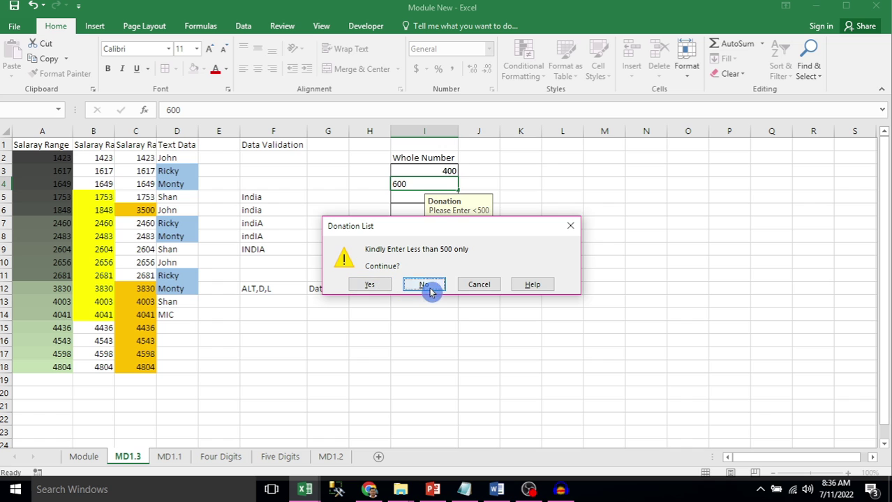
pyautogui.click(371, 285)
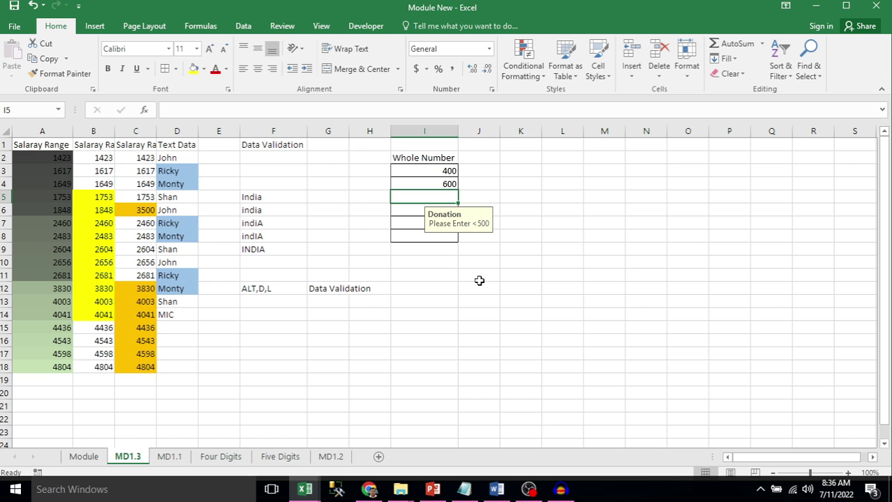
# Change the Data Validation error alert style for I3:I8 to Information
pyautogui.moveTo(428, 166); pyautogui.dragTo(430, 236)
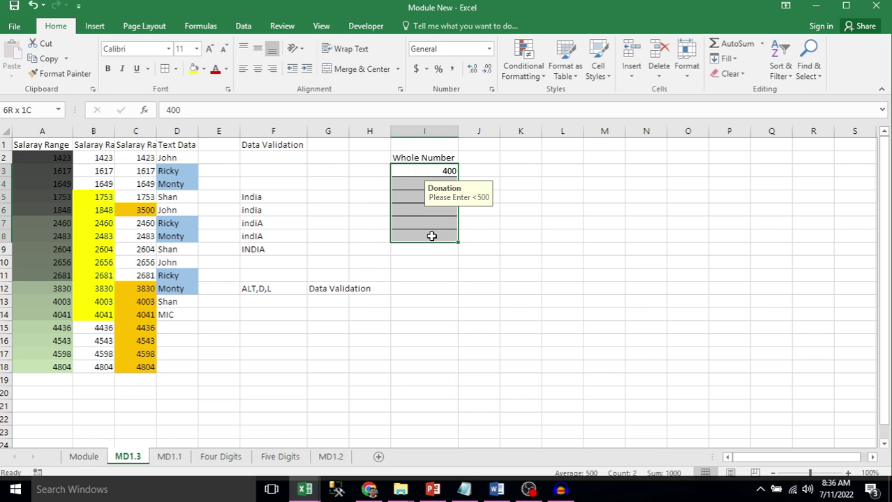
pyautogui.moveTo(561, 491)
pyautogui.hotkey('alt', 'd')
pyautogui.press('l')
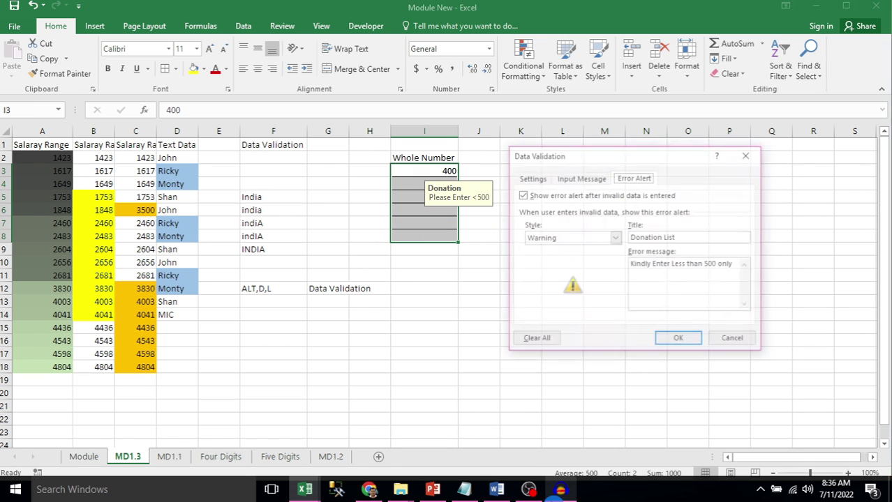
pyautogui.click(581, 239)
pyautogui.click(571, 267)
pyautogui.click(679, 340)
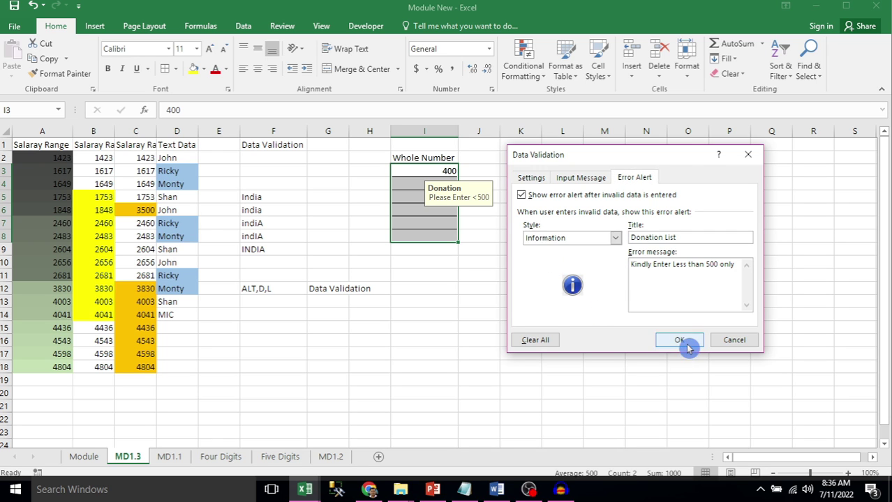
# Enter 700 in I5 and accept the value despite the information alert
pyautogui.click(419, 186)
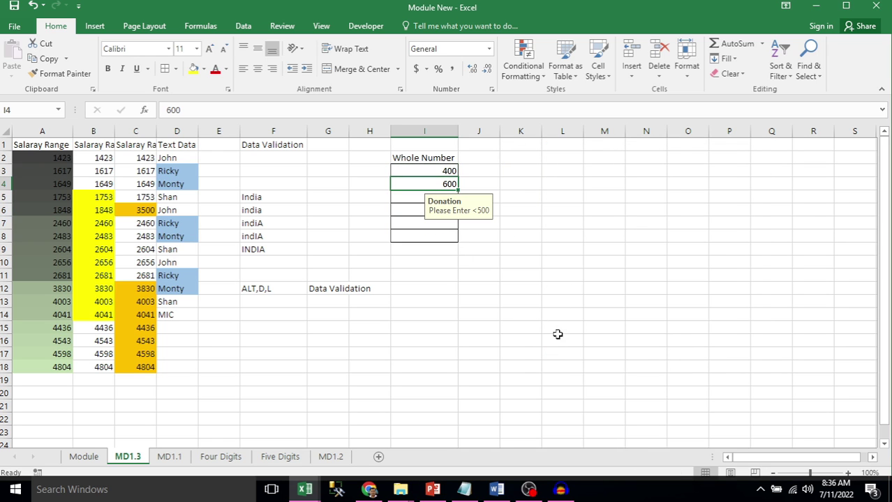
pyautogui.press('Return')
pyautogui.click(474, 225)
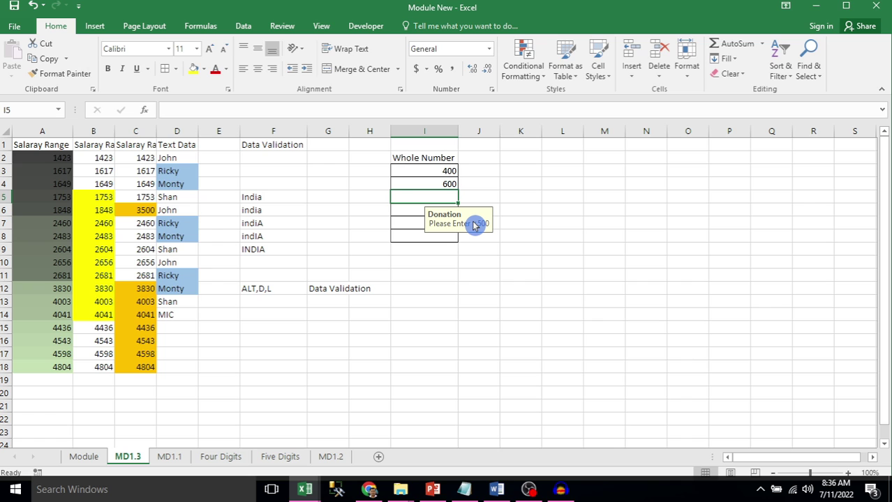
pyautogui.write('700')
pyautogui.click(473, 225)
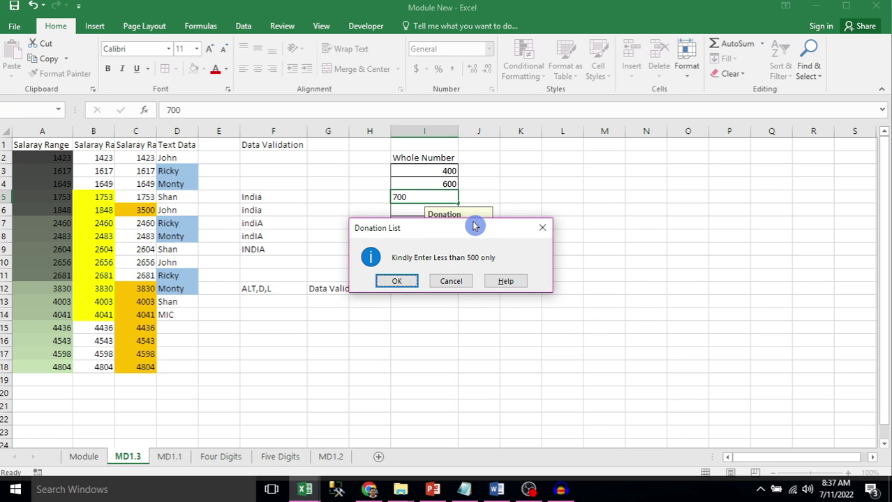
pyautogui.press('Return')
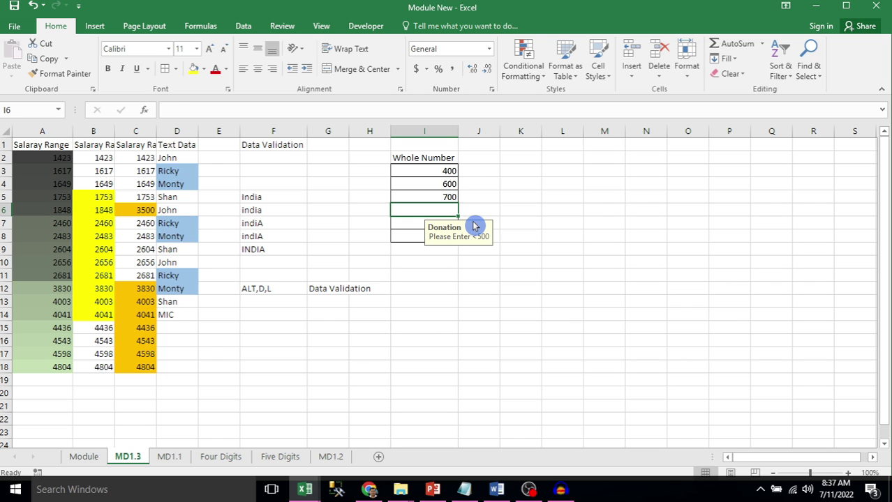
pyautogui.press('Up')
pyautogui.press('Up')
pyautogui.press('Up')
pyautogui.press('Up')
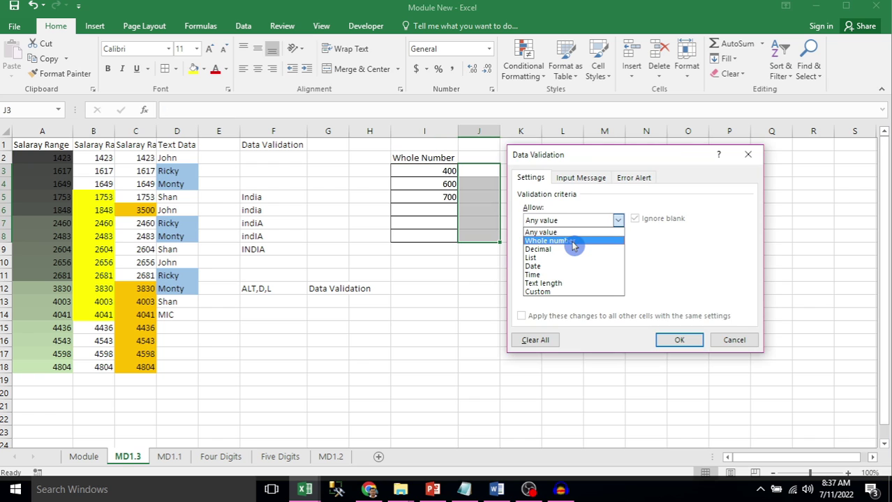
pyautogui.click(736, 339)
# Enter 450.50 in I6 and accept the value despite the information alert
pyautogui.click(452, 211)
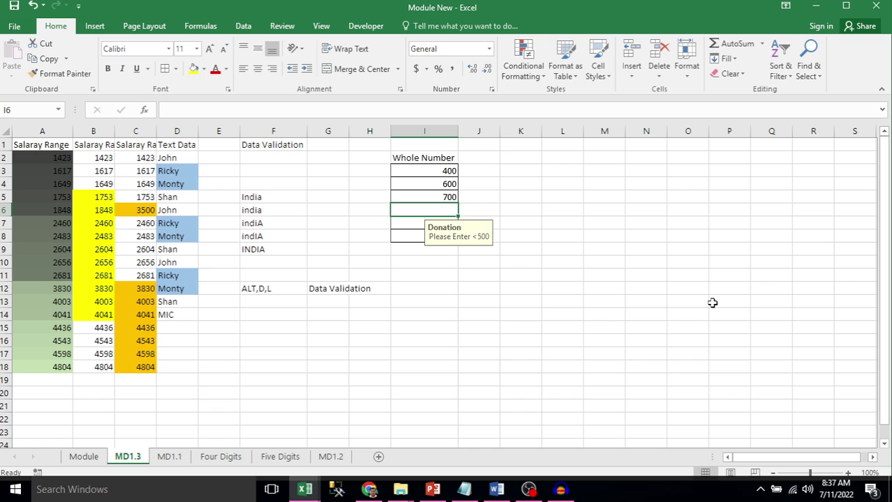
pyautogui.write('45')
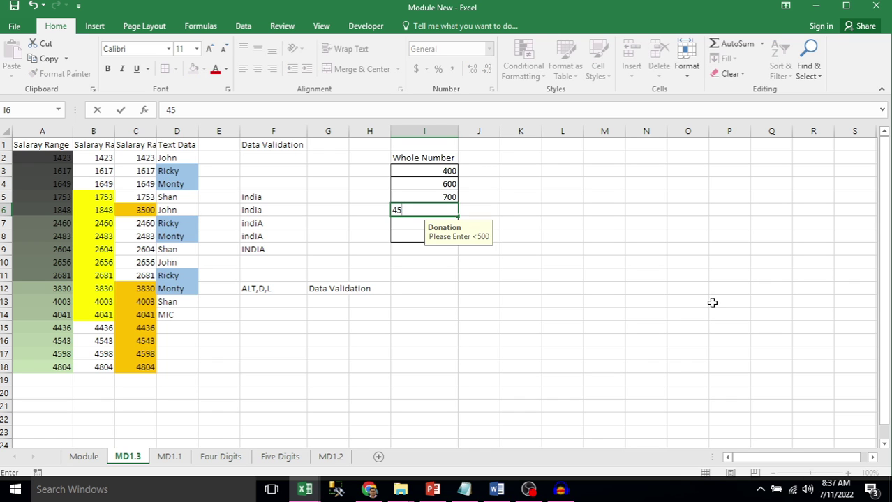
pyautogui.write('0.50')
pyautogui.click(712, 303)
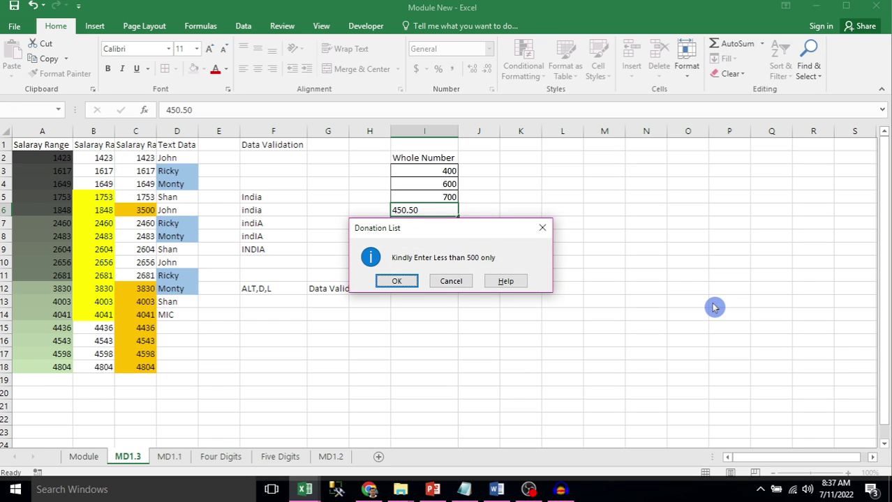
pyautogui.press('Return')
pyautogui.press('Up')
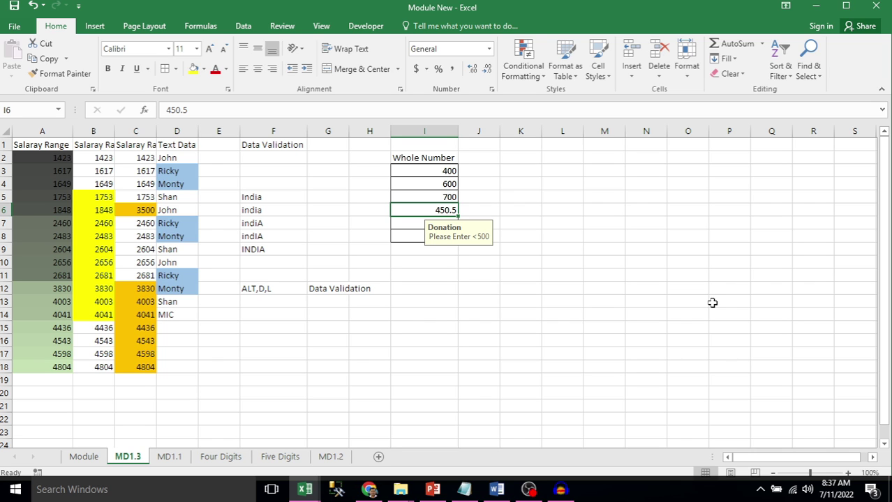
# Examine the Decimal rule and its comparison conditions in Data Validation for J3:J8, and cancel without applying a rule
pyautogui.press('Down')
pyautogui.press('Up')
pyautogui.press('Right')
pyautogui.press('Up')
pyautogui.press('Up')
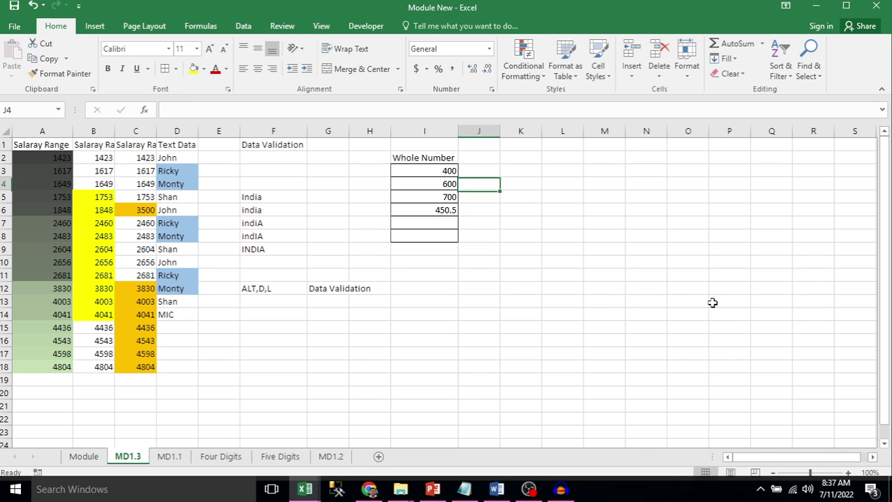
pyautogui.press('Up')
pyautogui.press('Up')
pyautogui.press('Down')
pyautogui.hotkey('shift', 'Down')
pyautogui.hotkey('shift', 'Down')
pyautogui.hotkey('shift', 'Down')
pyautogui.hotkey('shift', 'Down')
pyautogui.hotkey('shift', 'Down')
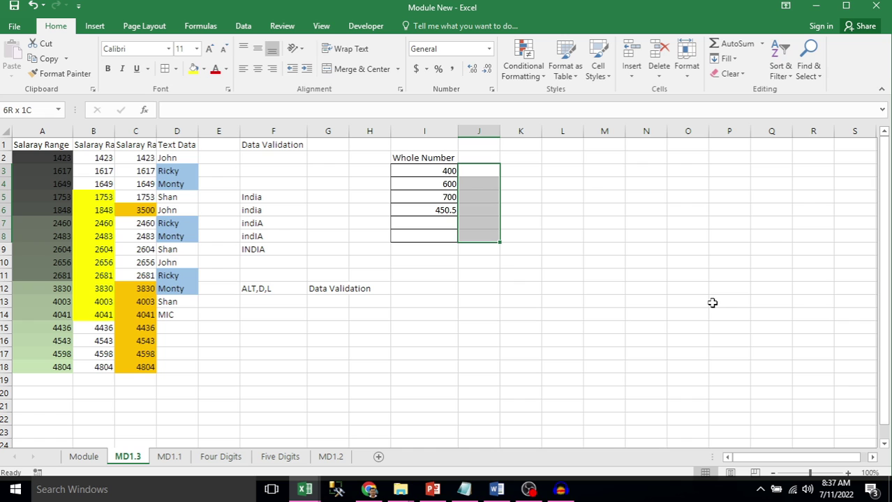
pyautogui.hotkey('alt', 'd')
pyautogui.press('l')
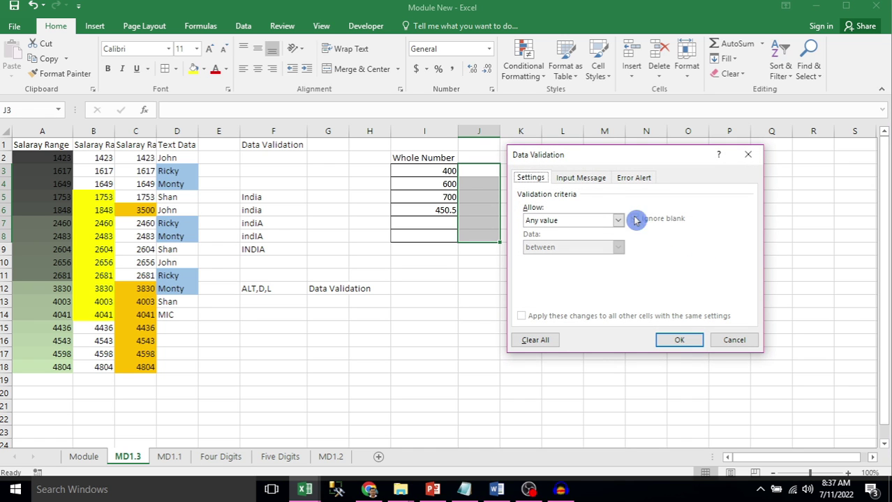
pyautogui.click(569, 220)
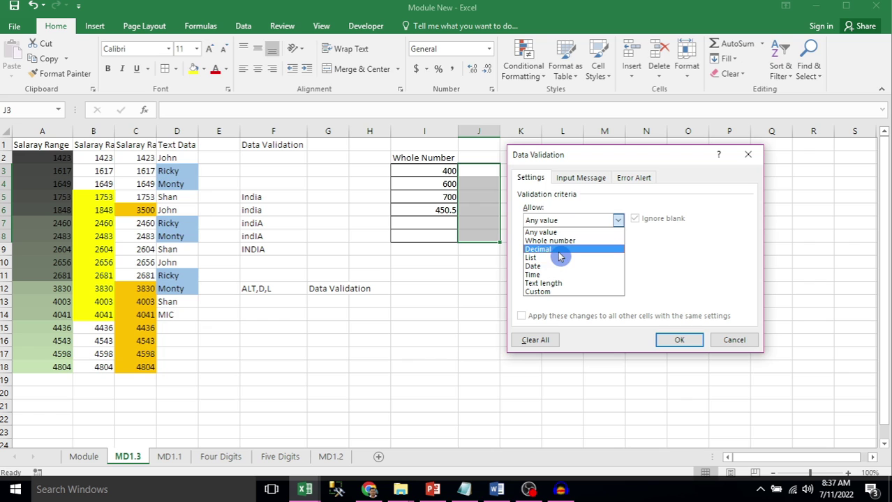
pyautogui.click(562, 251)
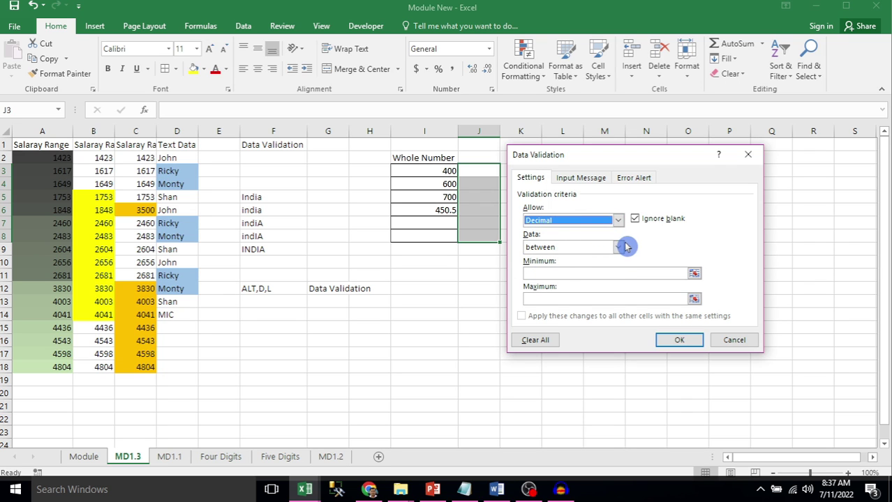
pyautogui.click(626, 247)
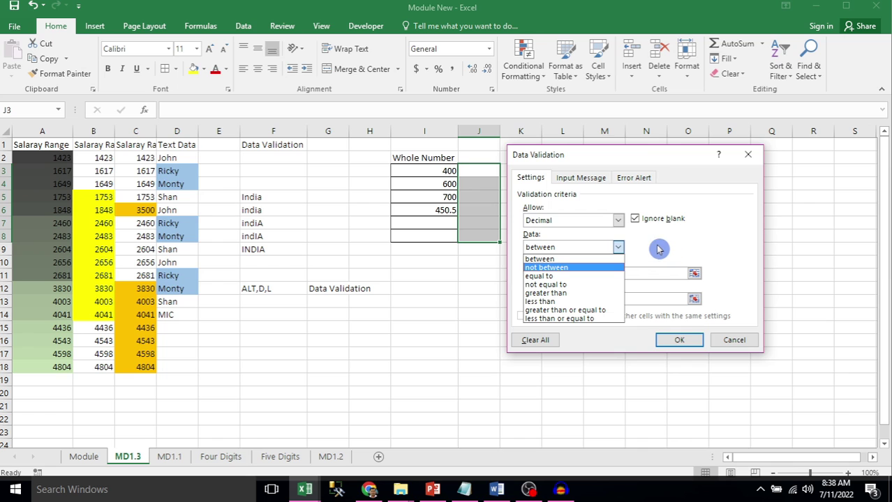
pyautogui.click(618, 220)
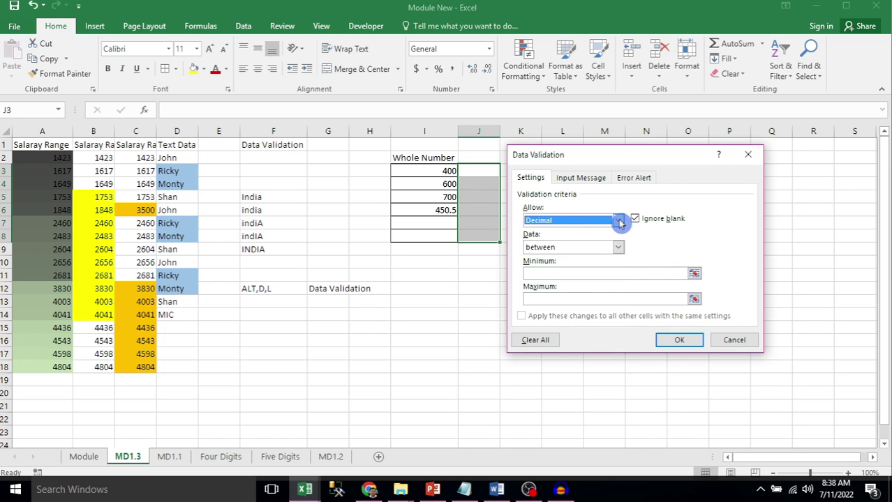
pyautogui.click(619, 220)
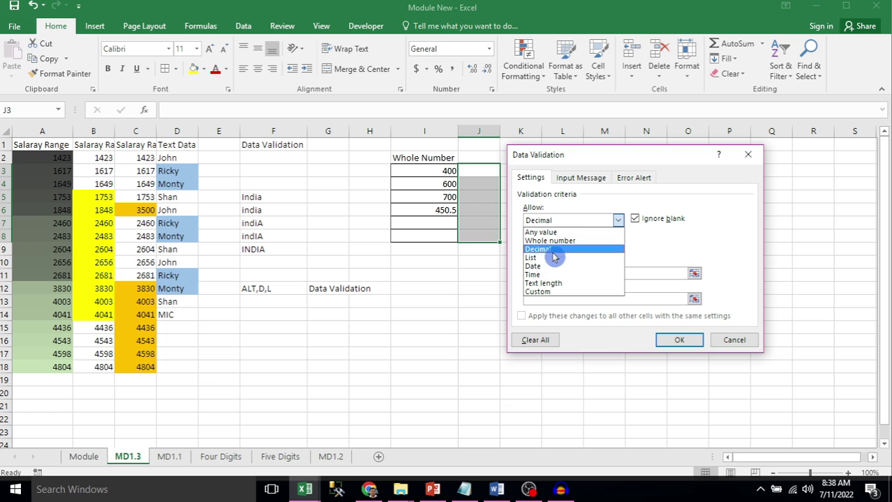
pyautogui.click(744, 341)
# Copy the four names in D2:D5 and paste them as values into H16:H19
pyautogui.click(303, 366)
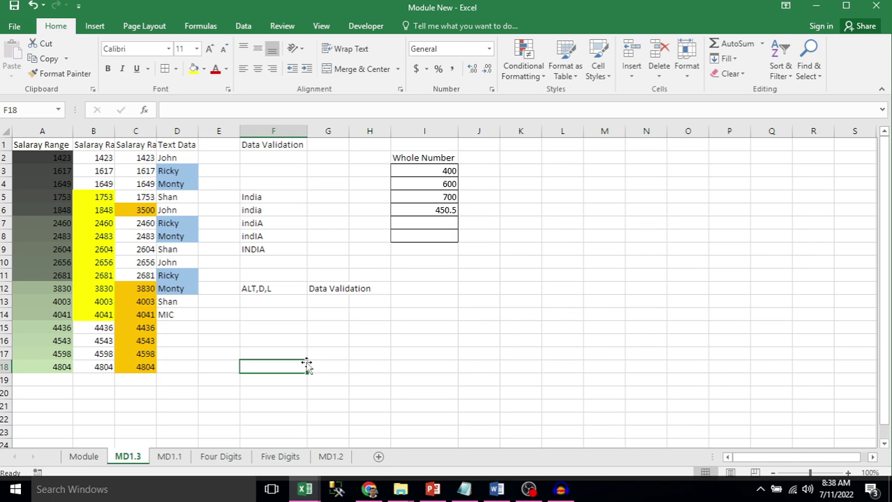
pyautogui.click(379, 340)
pyautogui.moveTo(177, 158); pyautogui.dragTo(177, 197)
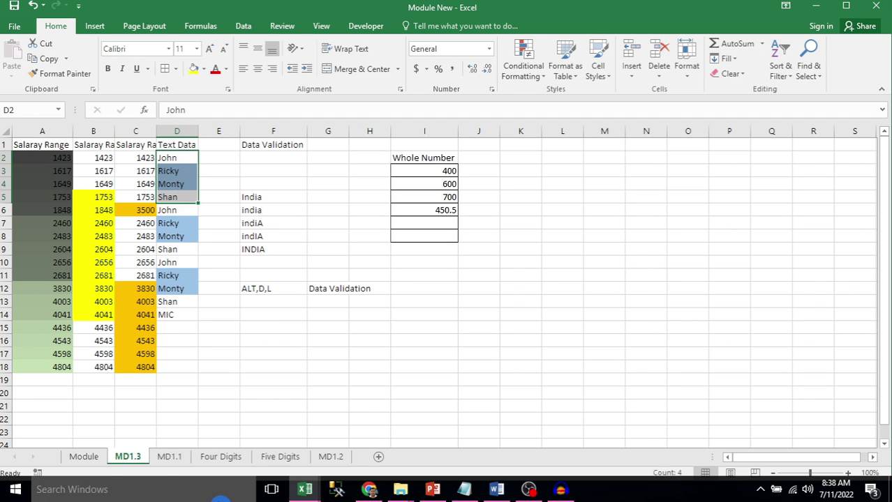
pyautogui.hotkey('ctrl', 'c')
pyautogui.click(372, 344)
pyautogui.hotkey('alt', 'e')
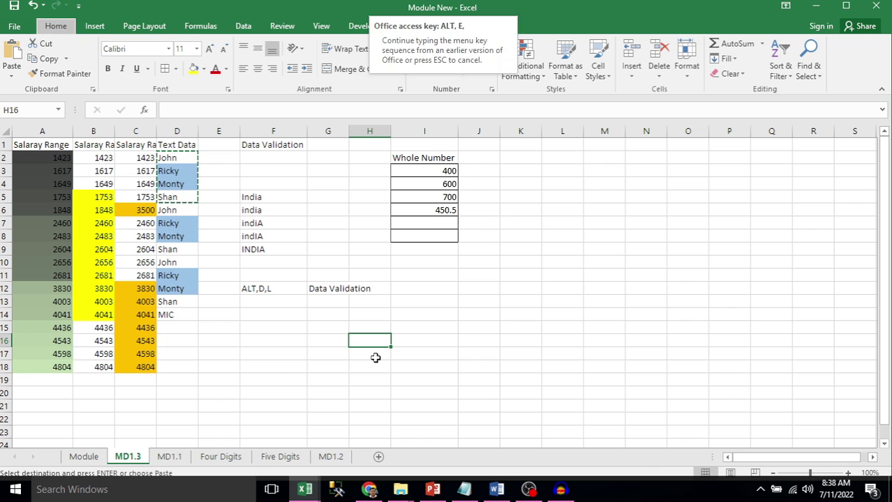
pyautogui.press('s')
pyautogui.press('v')
pyautogui.press('Return')
pyautogui.click(376, 357)
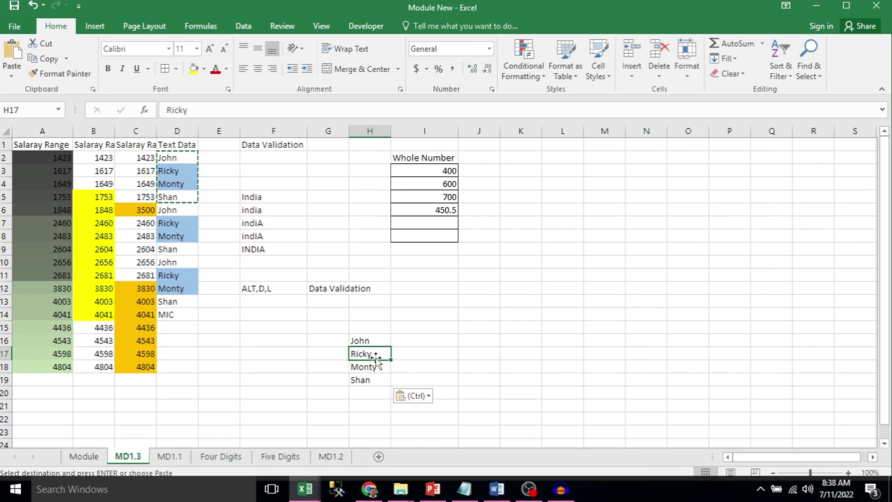
# Define the workbook-level name EmpList for the range H16:H19 and reselect the range to check its name
pyautogui.moveTo(372, 342); pyautogui.dragTo(372, 380)
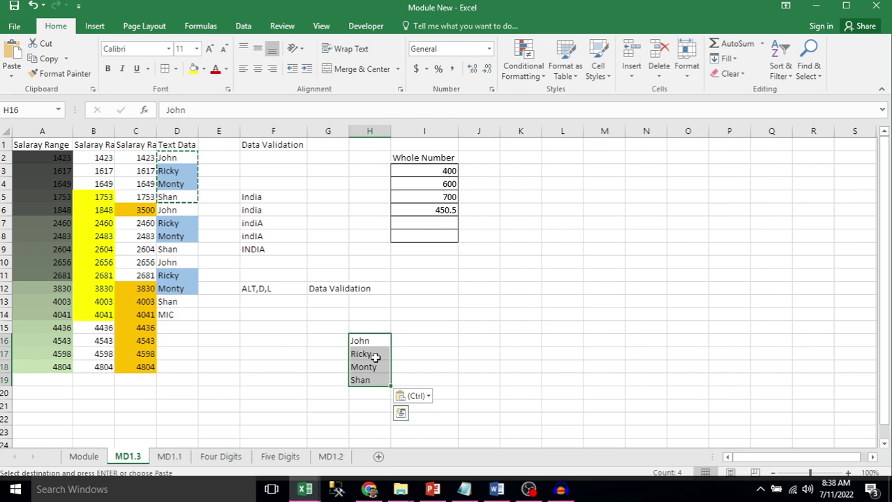
pyautogui.rightClick(375, 357)
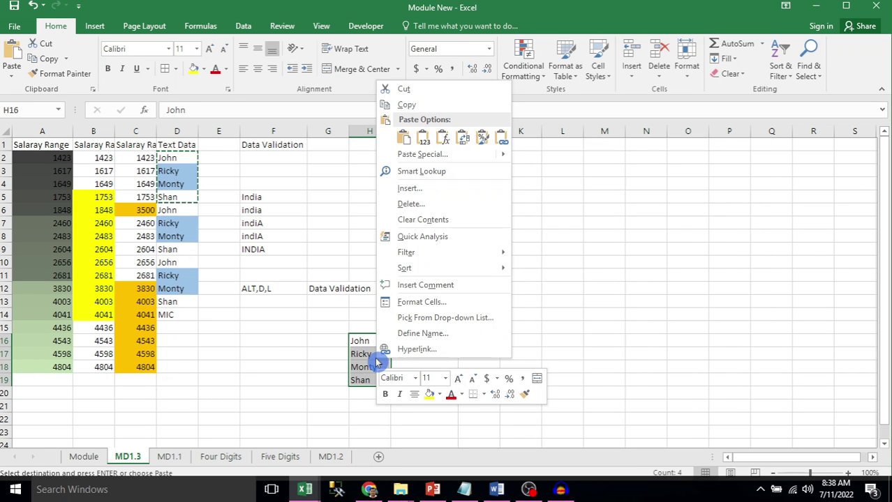
pyautogui.click(443, 335)
pyautogui.write('EmpList')
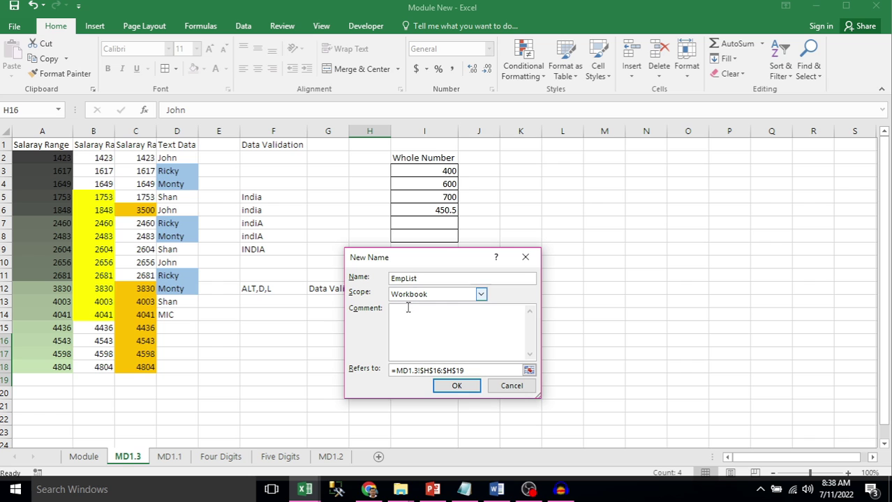
pyautogui.click(457, 386)
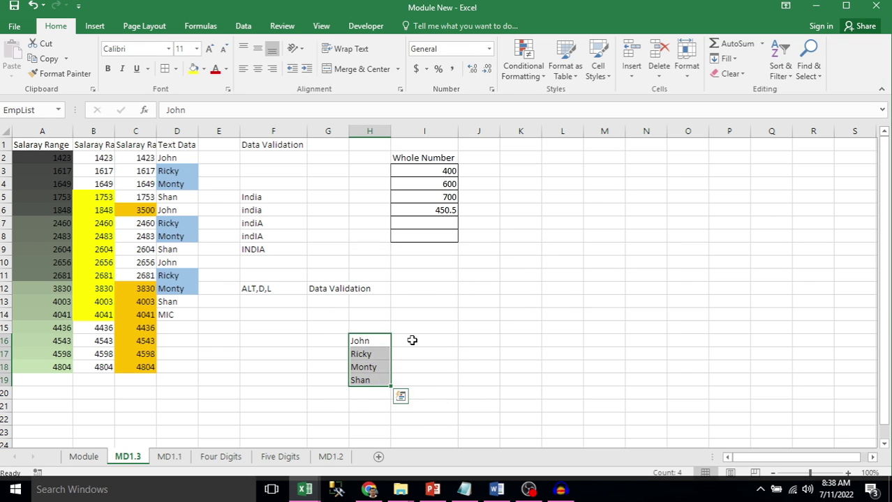
pyautogui.click(439, 368)
pyautogui.click(367, 342)
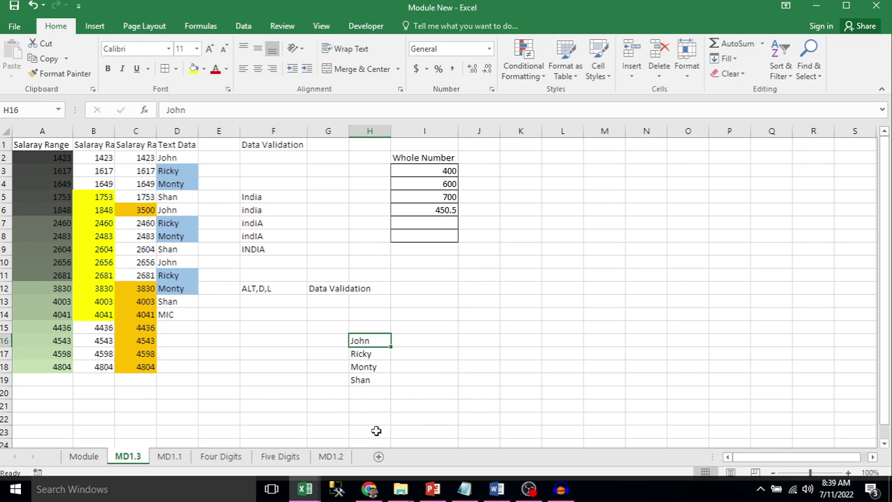
pyautogui.moveTo(370, 341); pyautogui.dragTo(369, 377)
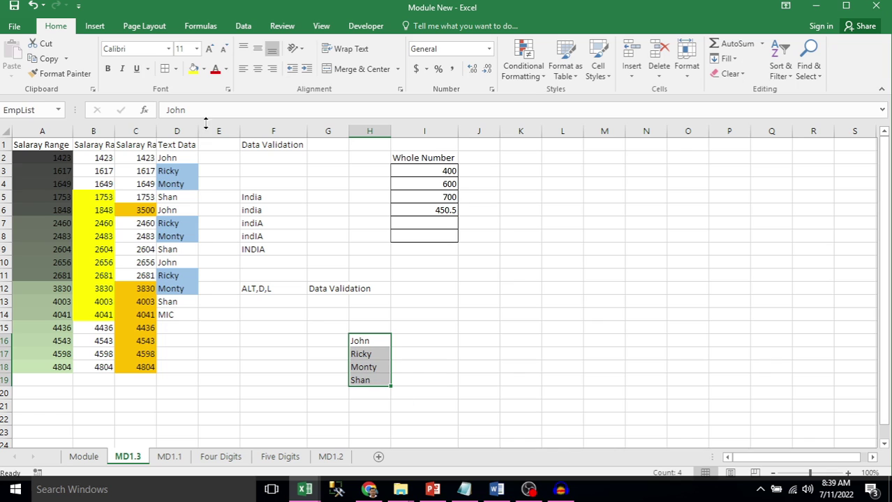
# Enter the heading List in J2
pyautogui.click(489, 288)
pyautogui.press('Up')
pyautogui.press('Up')
pyautogui.press('Up')
pyautogui.press('Up')
pyautogui.press('Up')
pyautogui.press('Up')
pyautogui.press('Up')
pyautogui.press('Up')
pyautogui.press('Up')
pyautogui.press('Up')
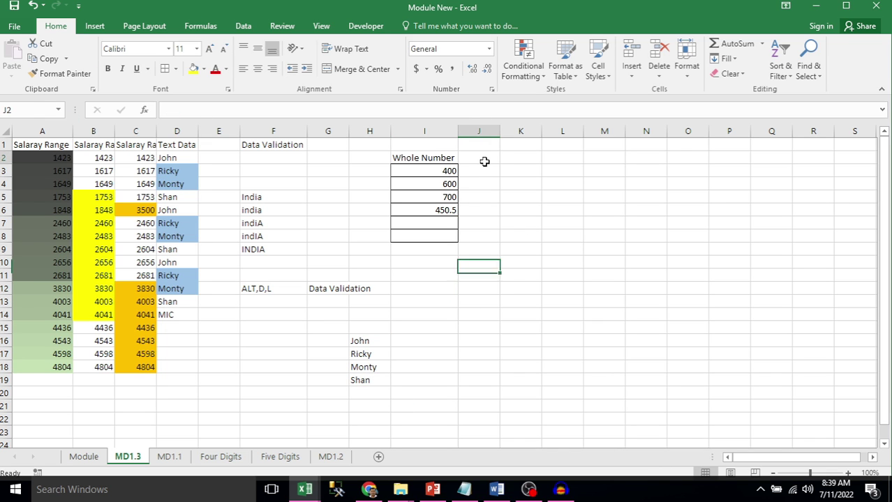
pyautogui.write('Lis')
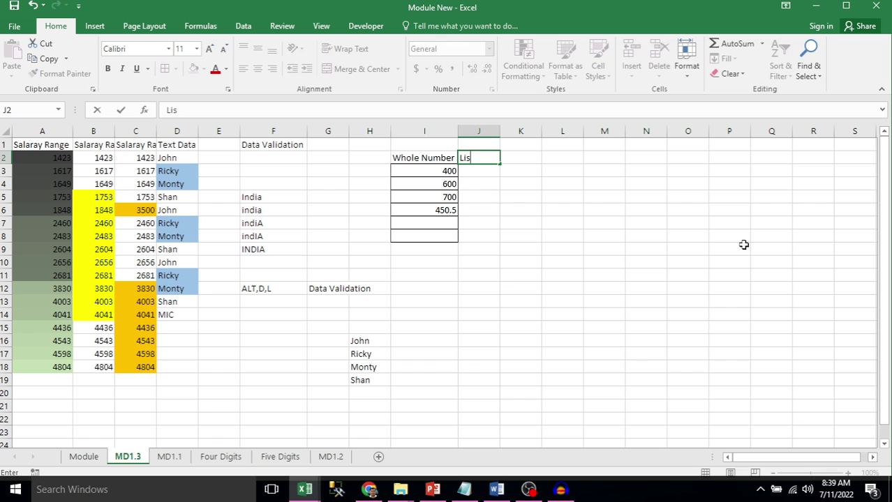
pyautogui.write('t')
pyautogui.press('Return')
# Apply List data validation to J3:J8 with =EmpList as the source
pyautogui.hotkey('shift', 'Down')
pyautogui.hotkey('shift', 'Down')
pyautogui.hotkey('shift', 'Down')
pyautogui.hotkey('shift', 'Down')
pyautogui.hotkey('shift', 'Down')
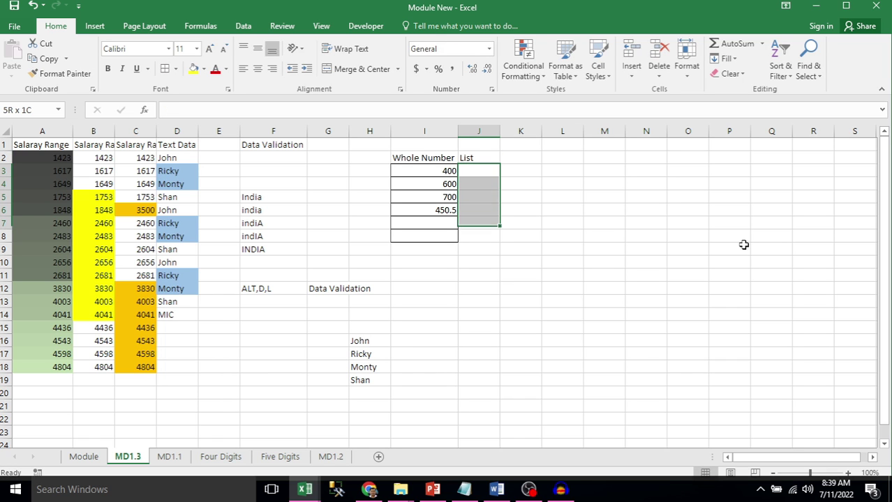
pyautogui.hotkey('alt', 'd')
pyautogui.press('l')
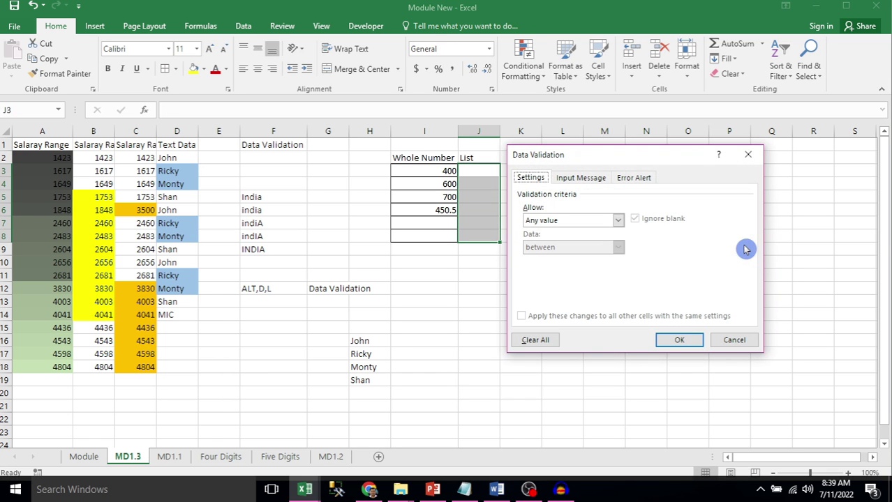
pyautogui.click(618, 220)
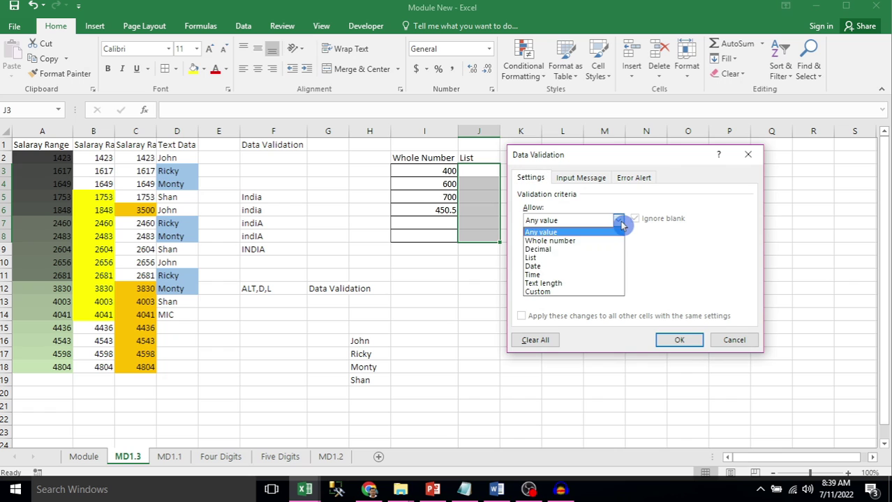
pyautogui.click(567, 257)
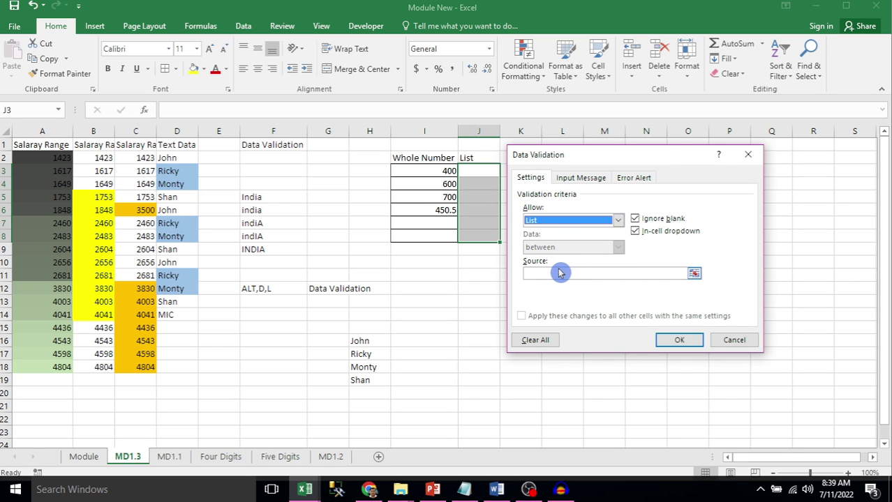
pyautogui.click(560, 273)
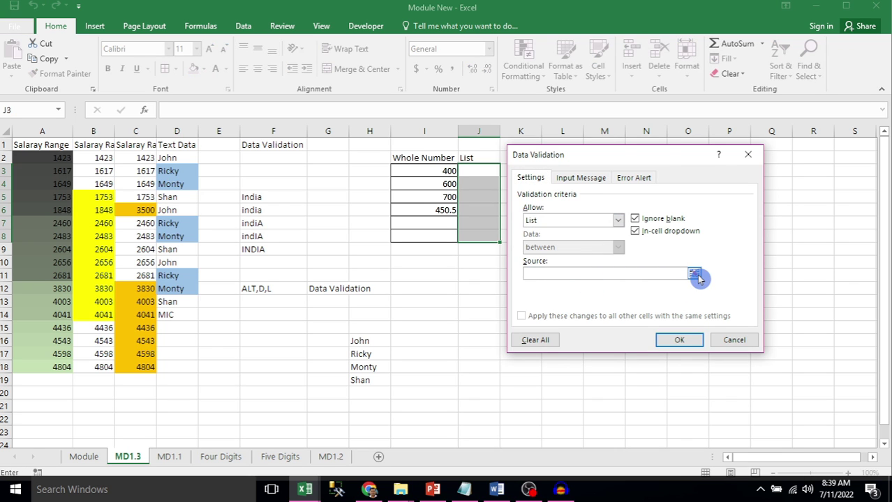
pyautogui.write('=EmpList')
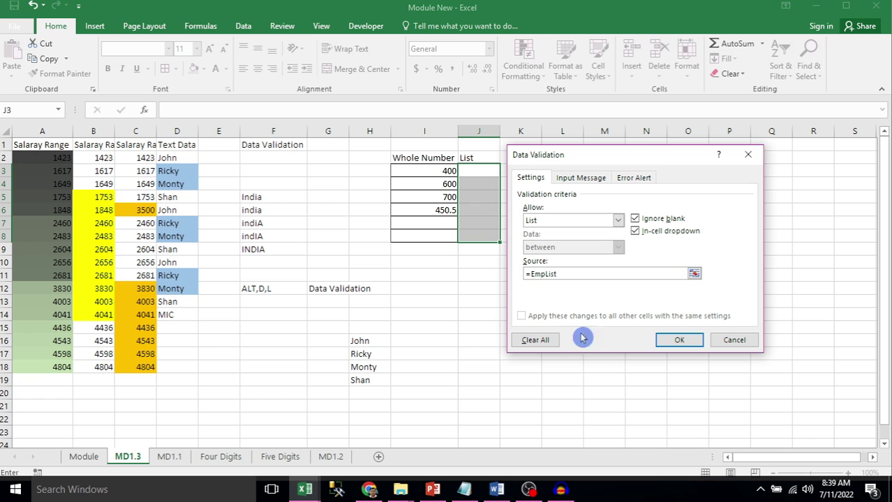
pyautogui.click(680, 341)
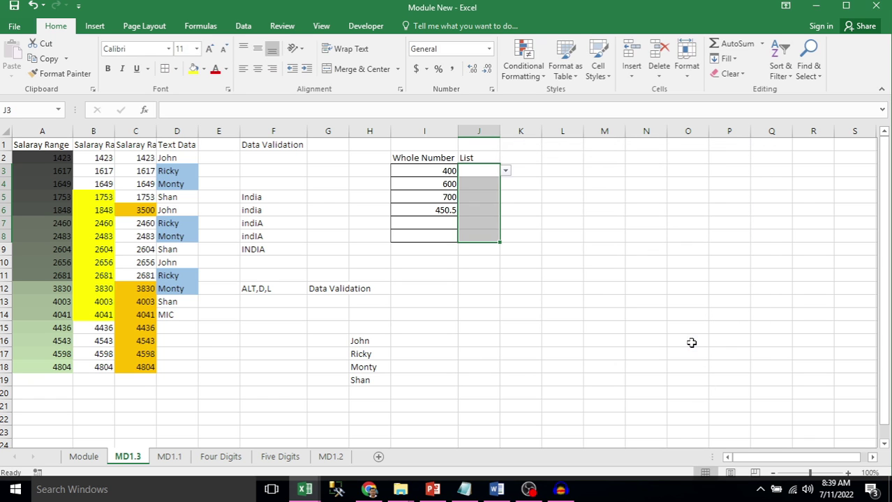
# Add borders to J3:J8 and fill J3 with the second name from its in-cell dropdown
pyautogui.click(534, 288)
pyautogui.moveTo(492, 176); pyautogui.dragTo(494, 236)
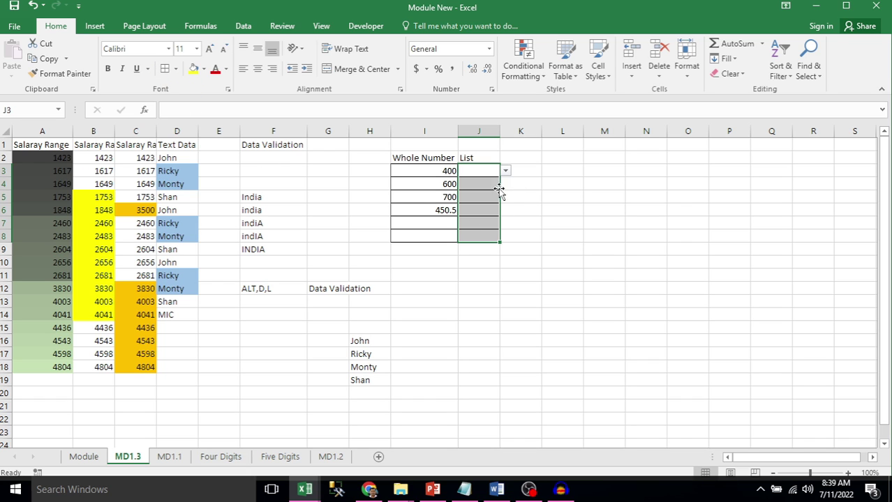
pyautogui.click(474, 176)
pyautogui.click(506, 172)
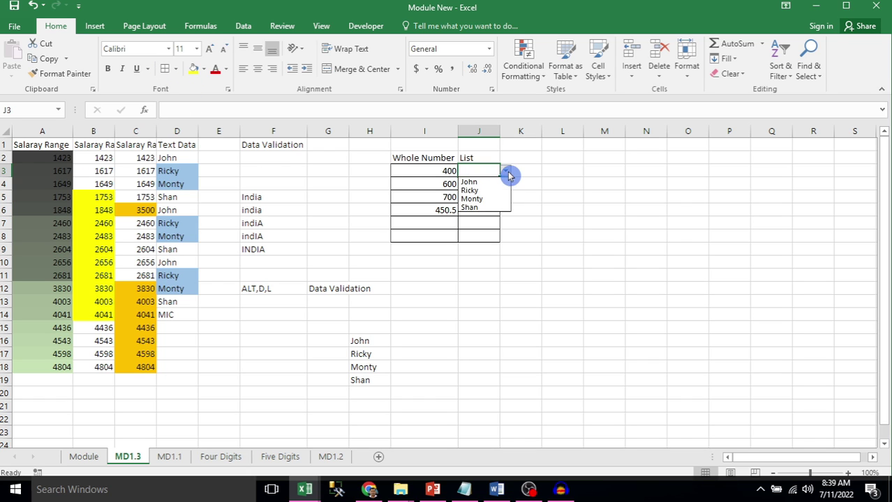
pyautogui.click(475, 190)
pyautogui.click(506, 260)
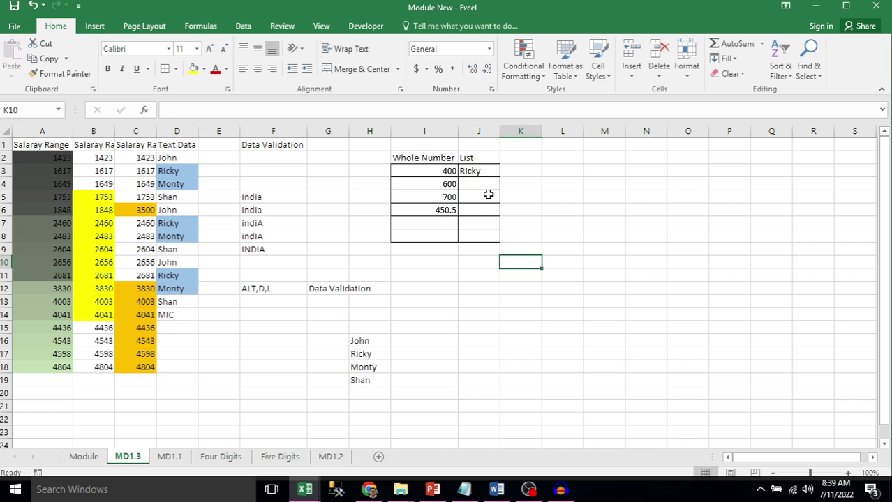
# Fill J4 with the third name from its in-cell dropdown
pyautogui.click(476, 187)
pyautogui.click(506, 185)
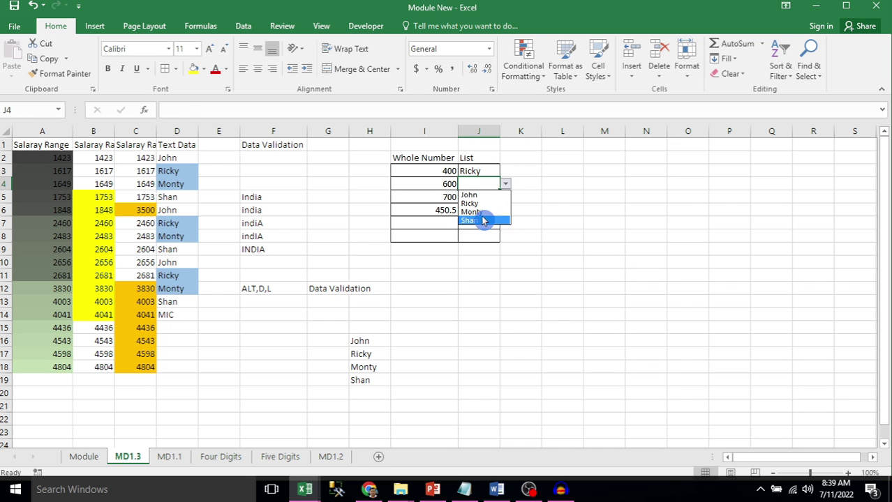
pyautogui.click(482, 219)
pyautogui.click(427, 368)
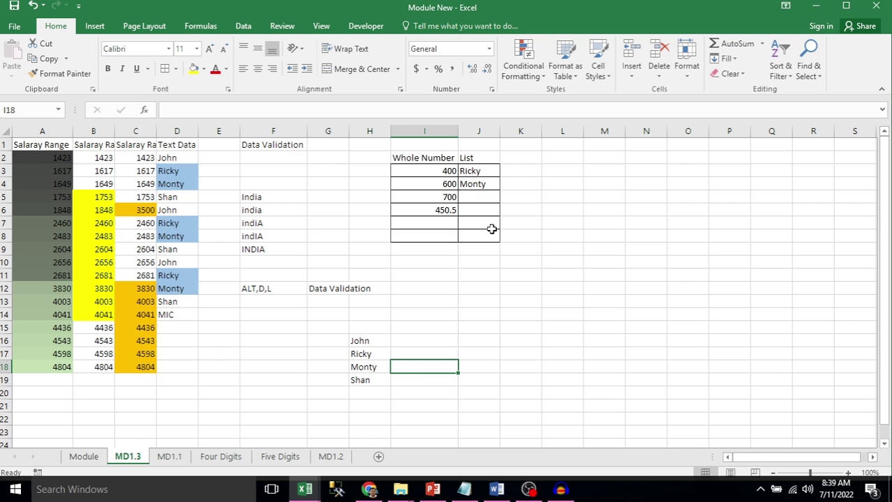
# Add two more employee first names below the existing name list, in H20 and H21
pyautogui.click(369, 393)
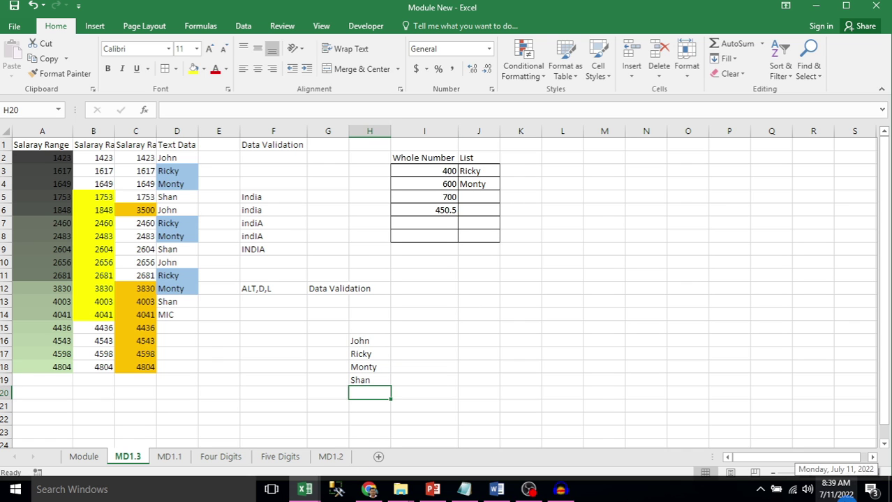
pyautogui.write('Raj')
pyautogui.press('Return')
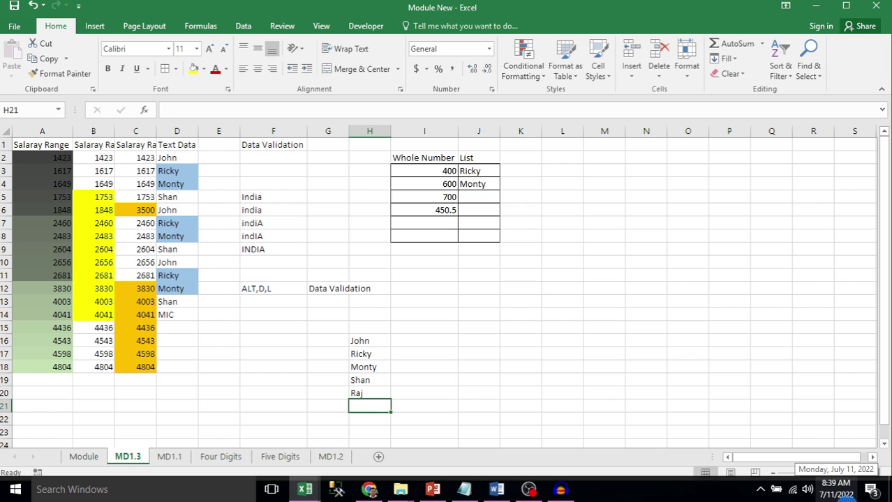
pyautogui.write('Suma')
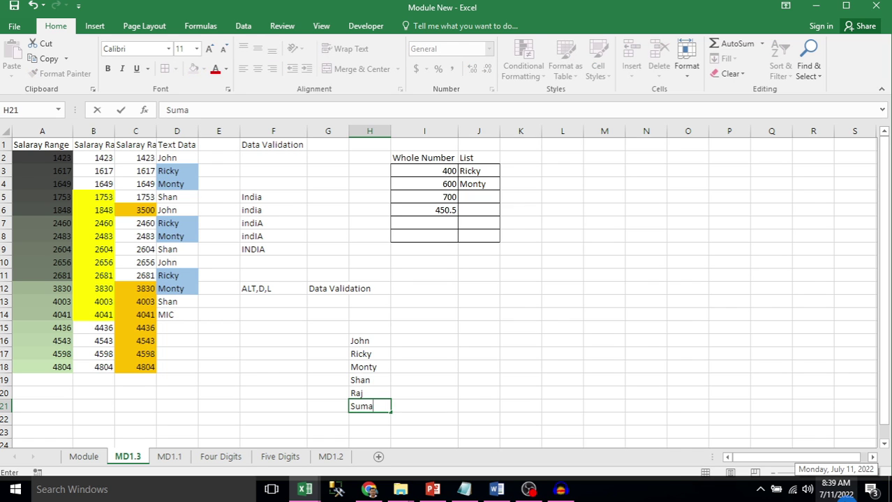
pyautogui.write('n')
pyautogui.press('Return')
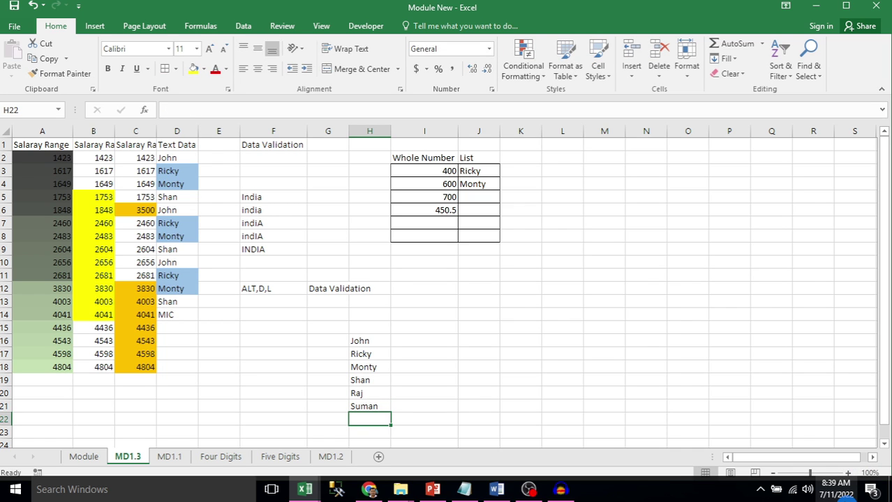
# Check which names the dropdown in J5 offers, without choosing one
pyautogui.click(484, 200)
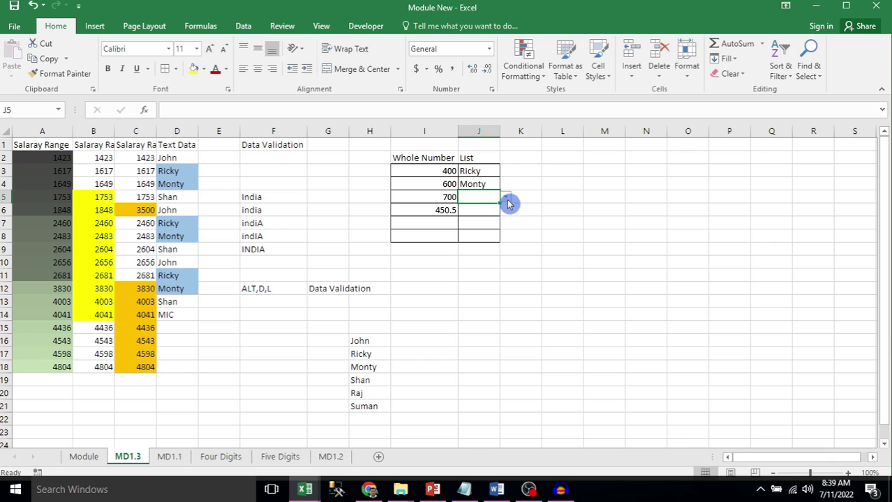
pyautogui.click(505, 198)
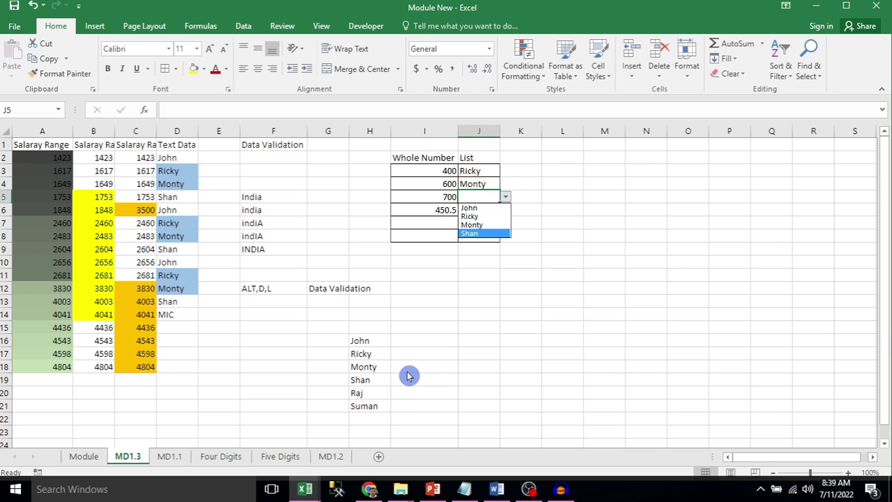
pyautogui.press('Escape')
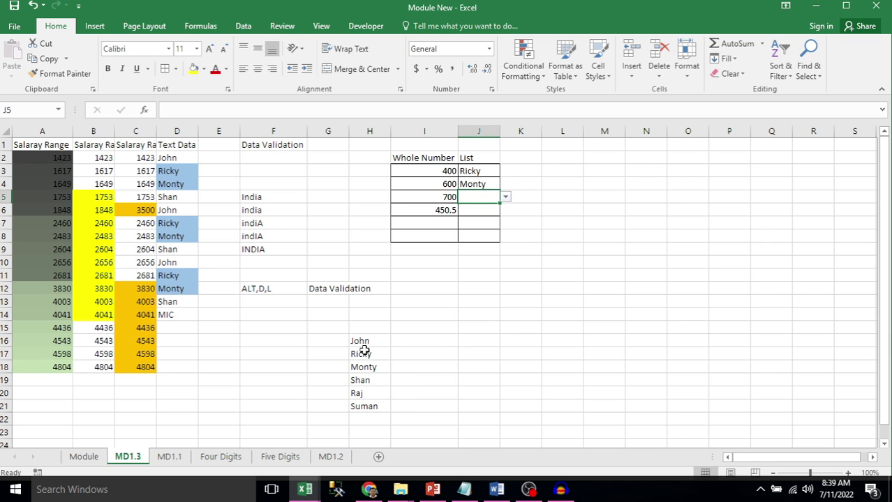
# Extend the named range EmpList to =MD1.3!$H$16:$H$21 in the Name Manager and save the change
pyautogui.click(368, 341)
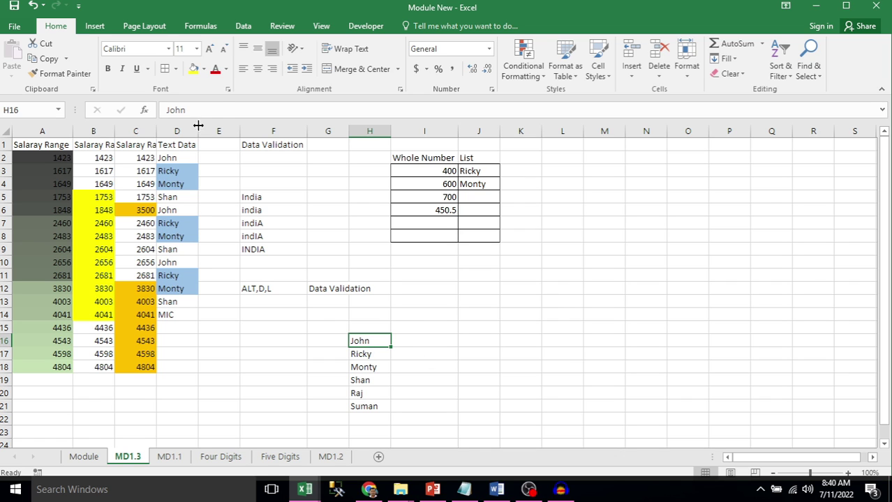
pyautogui.click(206, 25)
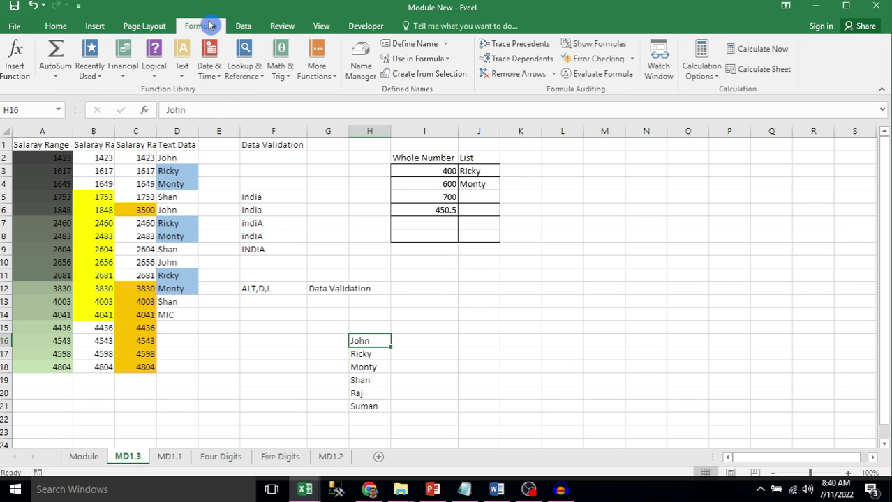
pyautogui.click(361, 70)
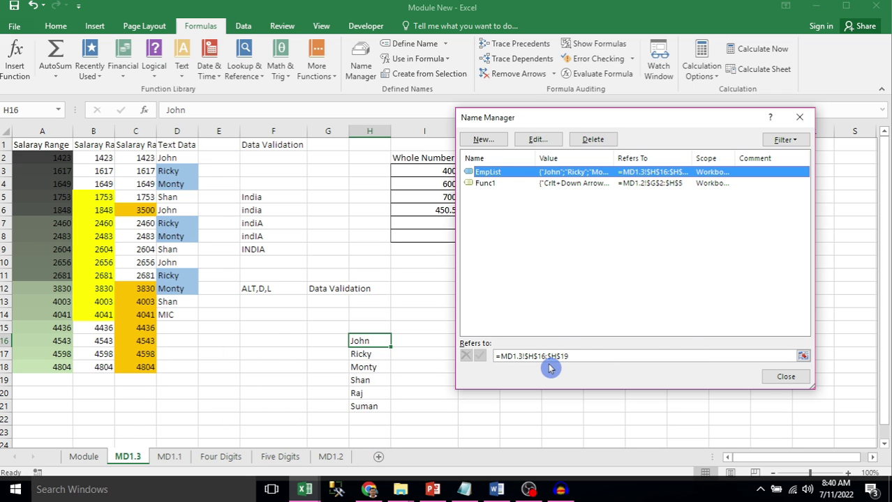
pyautogui.click(574, 356)
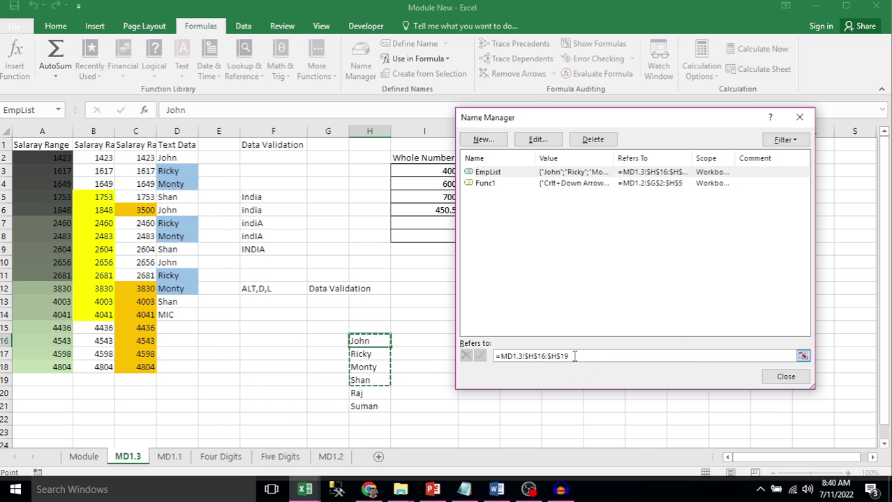
pyautogui.moveTo(574, 356); pyautogui.dragTo(476, 361)
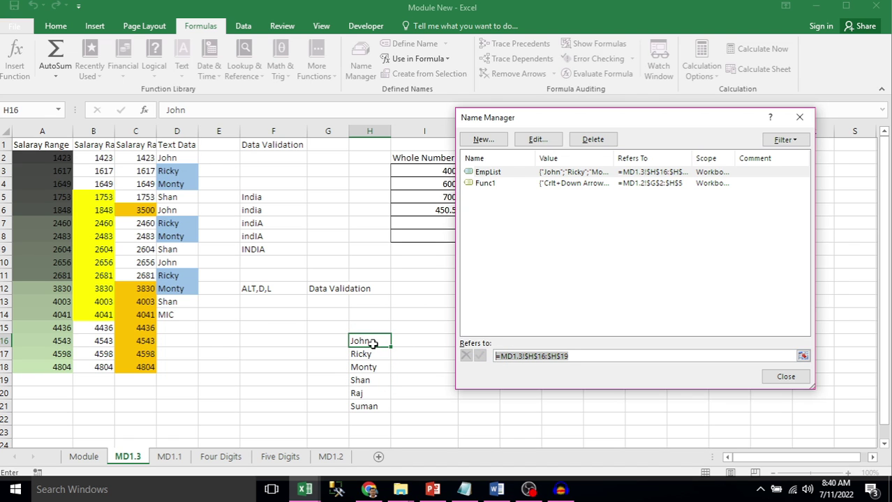
pyautogui.moveTo(373, 344); pyautogui.dragTo(372, 409)
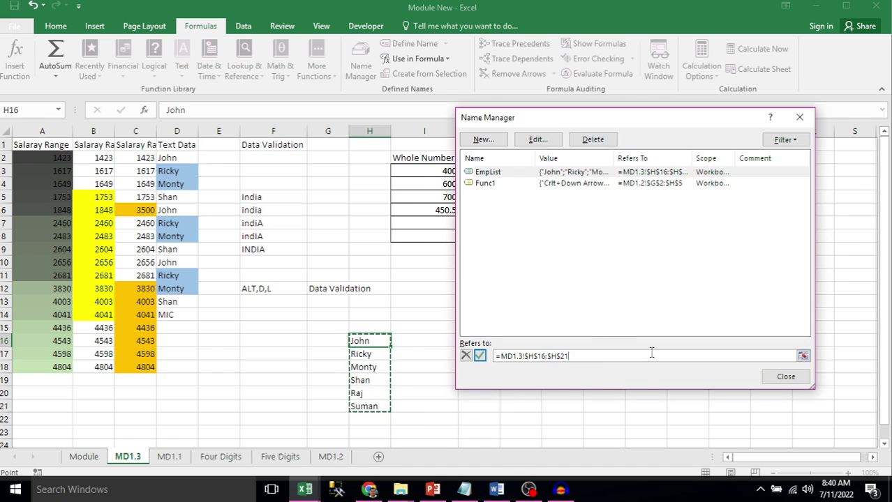
pyautogui.click(786, 380)
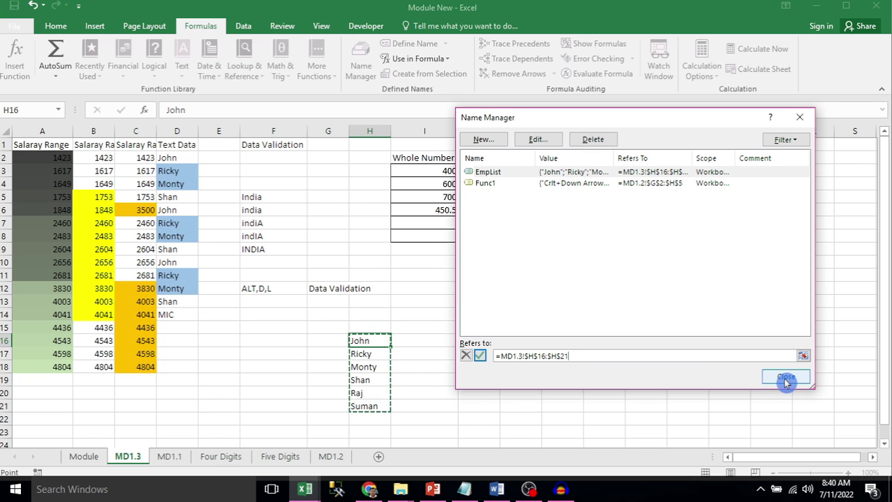
pyautogui.click(786, 381)
pyautogui.click(424, 280)
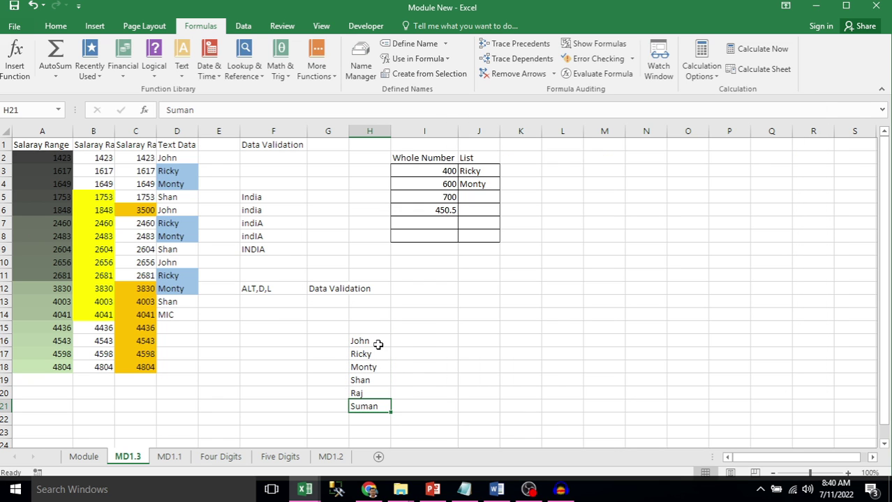
# Reselect H16:H21 to check its name, and fill J5 with the fifth name from its dropdown
pyautogui.moveTo(377, 344); pyautogui.dragTo(366, 398)
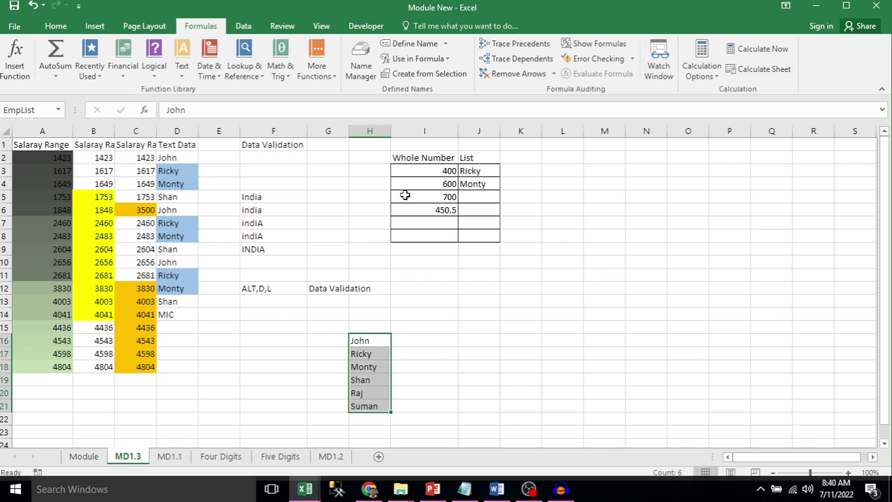
pyautogui.click(487, 197)
pyautogui.click(507, 199)
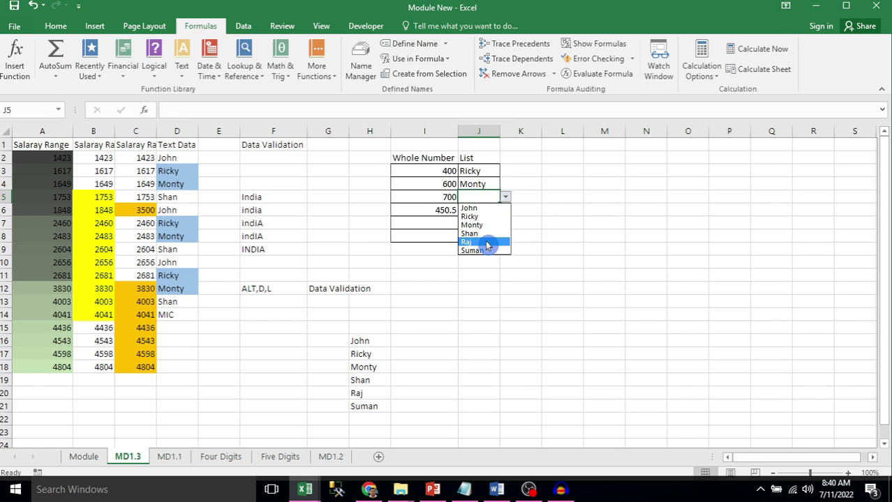
pyautogui.click(486, 242)
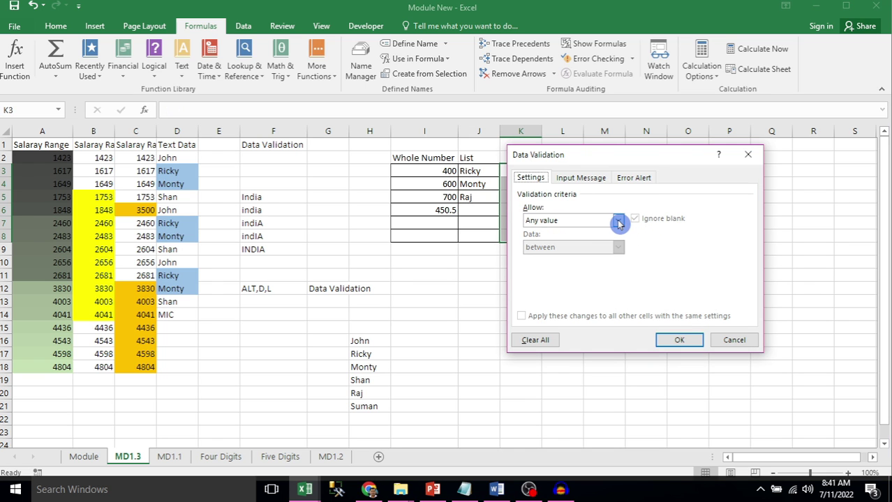
# Examine the Date, Text length and Custom criteria in Data Validation for the cells from K3 down, and leave without applying a rule
pyautogui.click(617, 220)
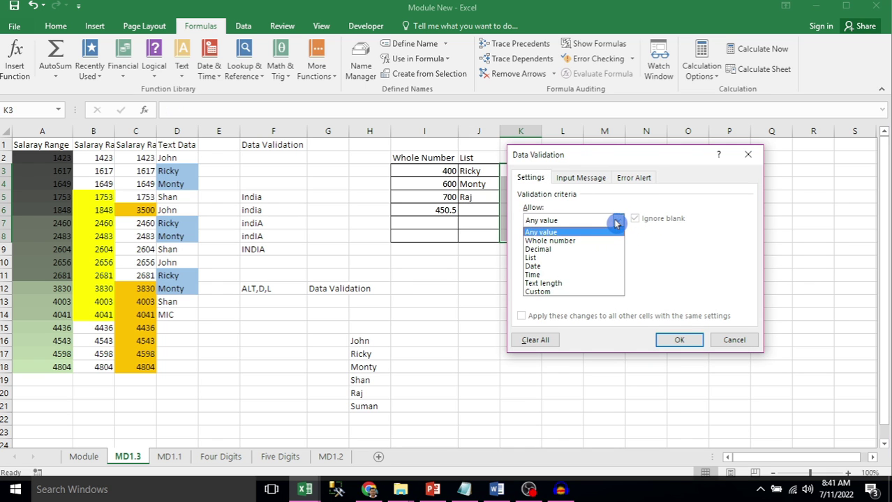
pyautogui.click(541, 268)
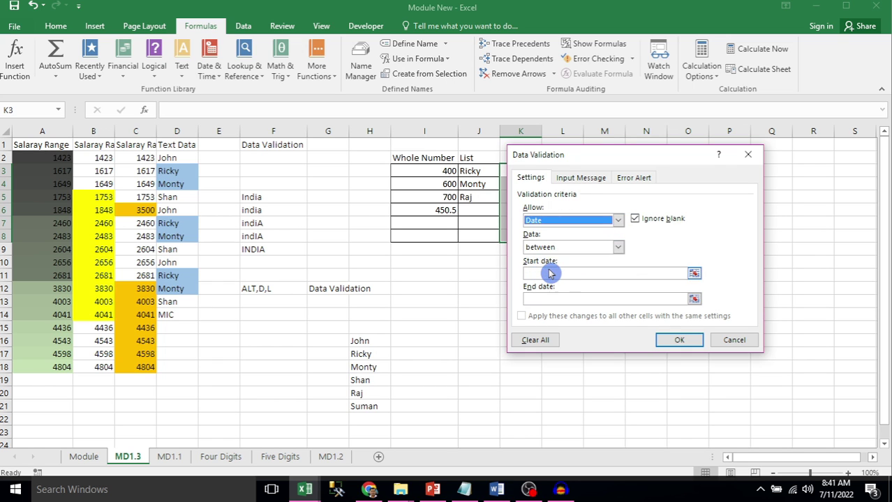
pyautogui.click(619, 249)
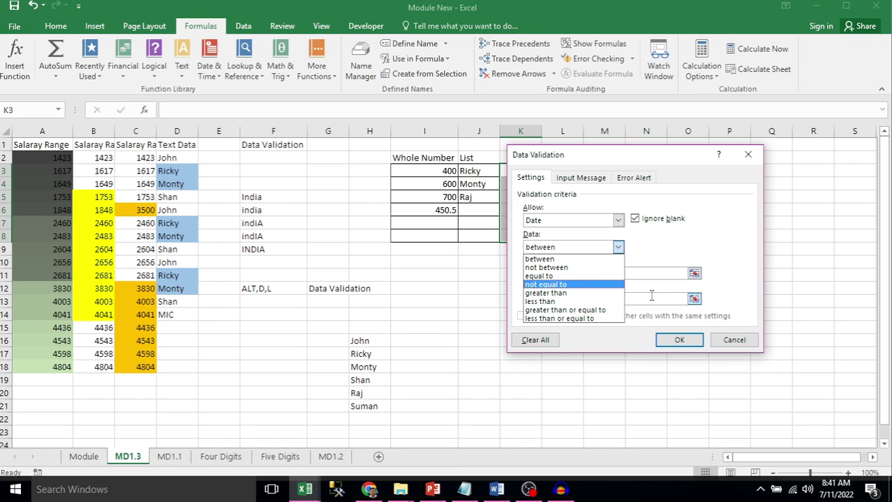
pyautogui.click(619, 221)
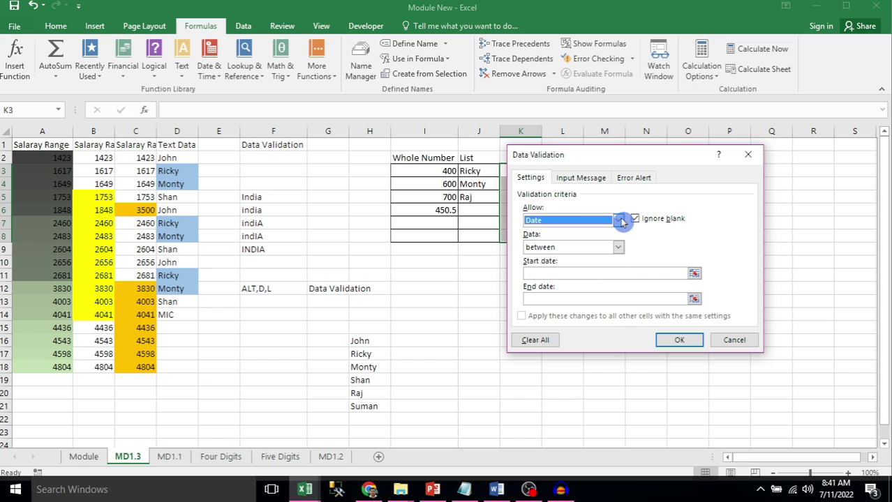
pyautogui.click(620, 221)
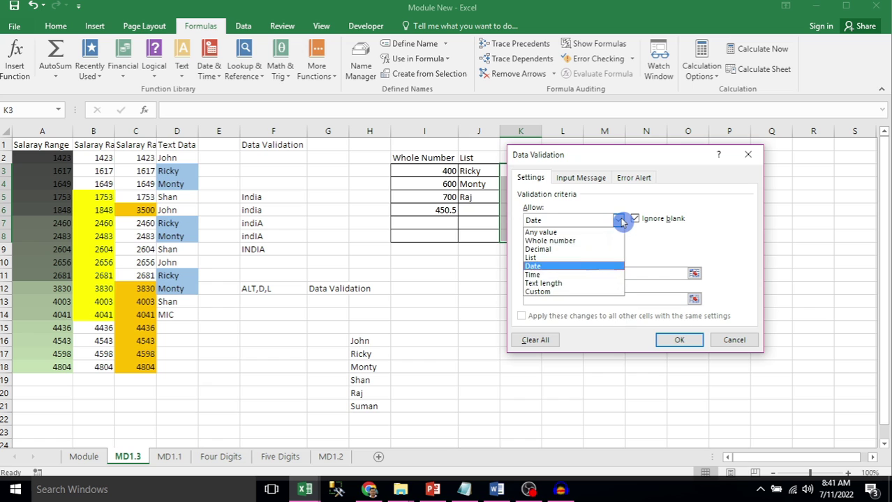
pyautogui.click(577, 285)
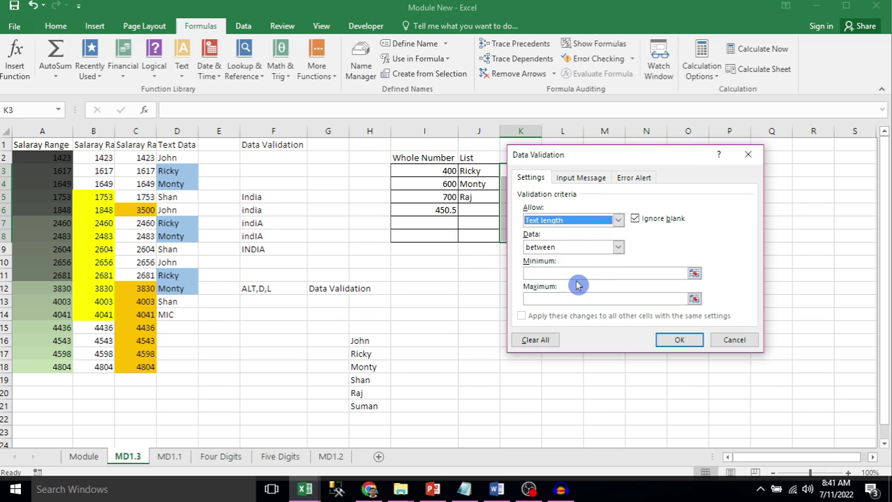
pyautogui.click(616, 248)
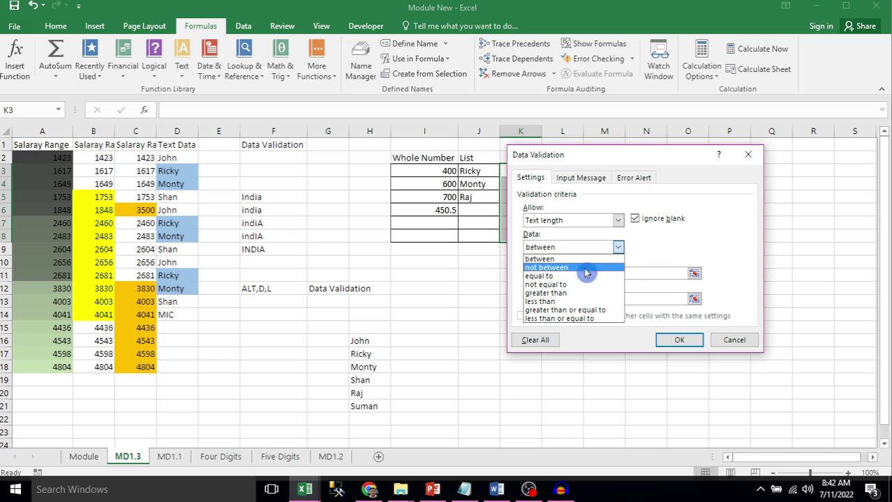
pyautogui.click(655, 246)
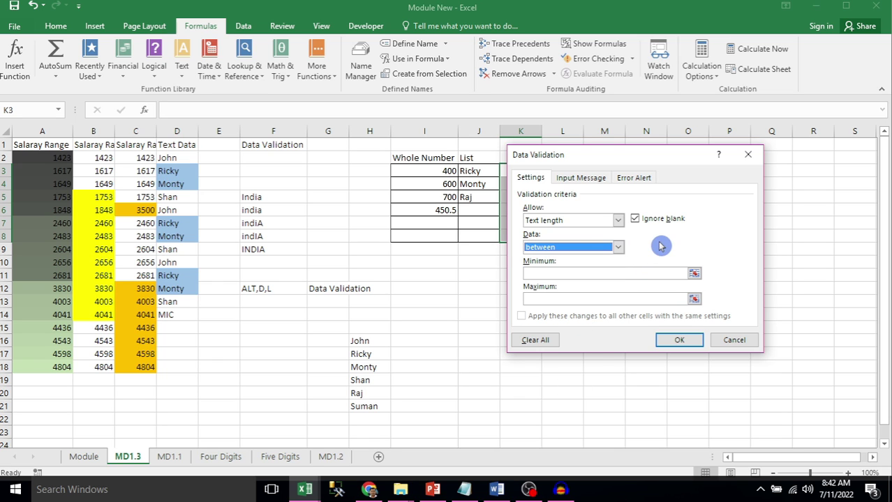
pyautogui.click(618, 220)
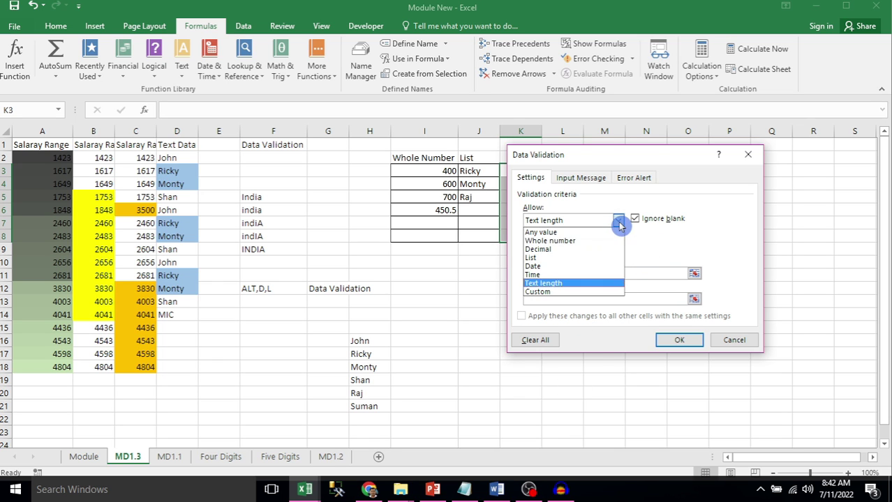
pyautogui.click(557, 292)
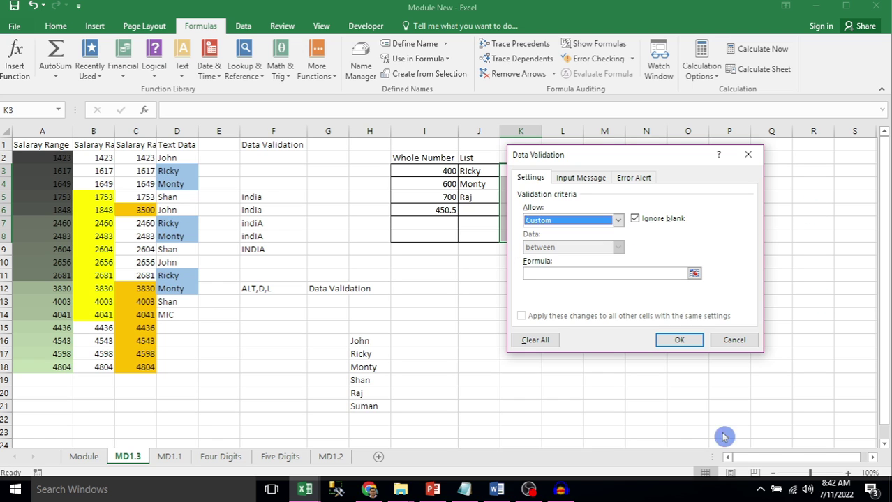
pyautogui.click(735, 341)
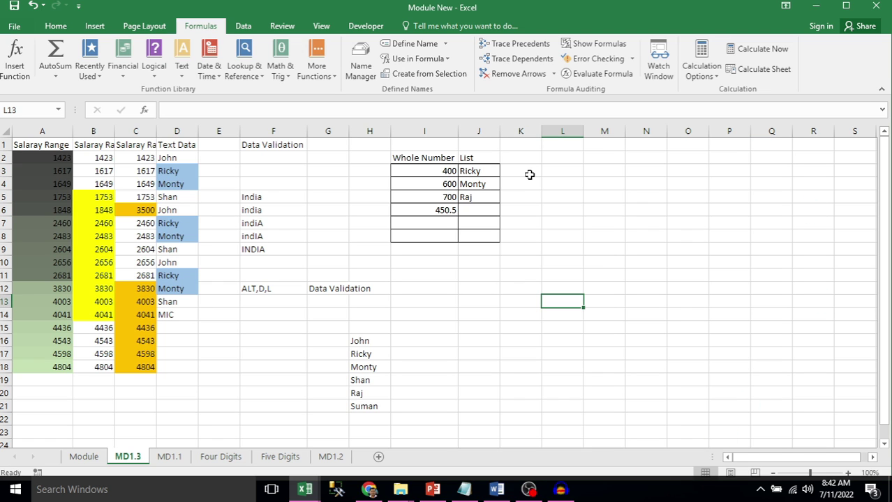
pyautogui.click(530, 175)
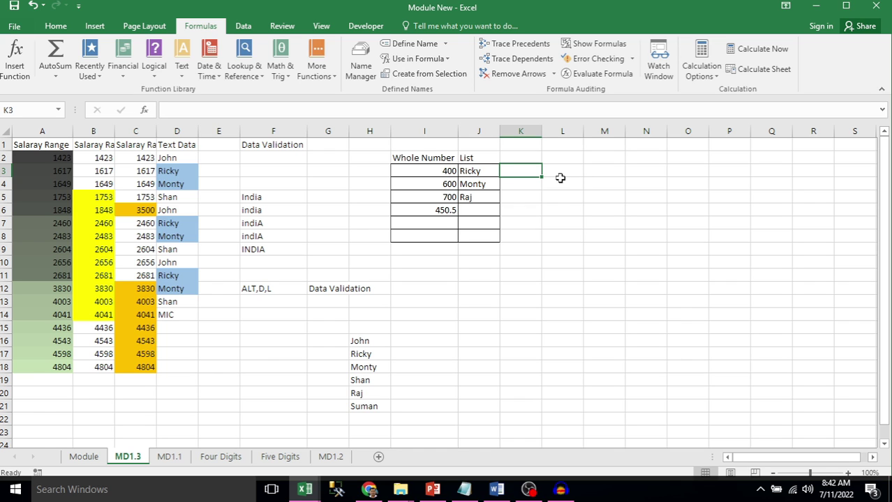
pyautogui.click(530, 192)
pyautogui.click(528, 177)
# Switch to sheet MD1.2 and show the context options for its worksheet tab
pyautogui.click(331, 458)
pyautogui.rightClick(332, 462)
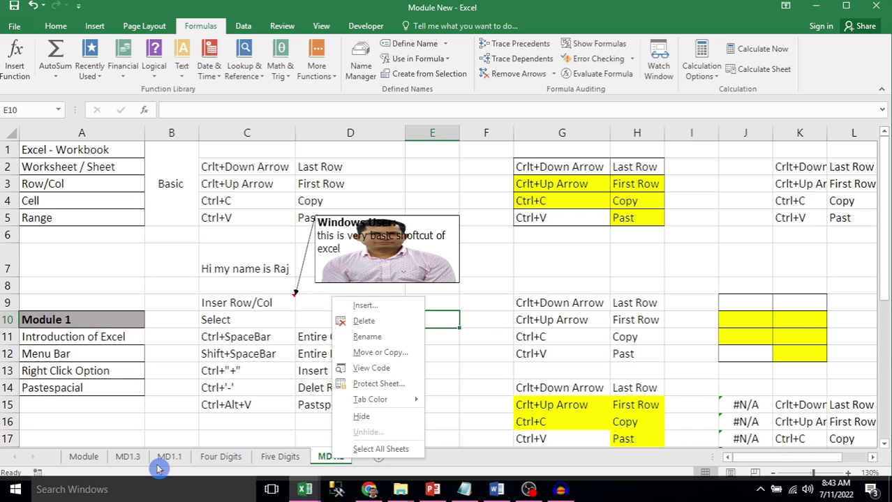
# Return to MD1.3 and list Today Topics, Conditional Formating, Data Validation and Right Click on Worksheet in F15:F18
pyautogui.click(136, 458)
pyautogui.click(136, 458)
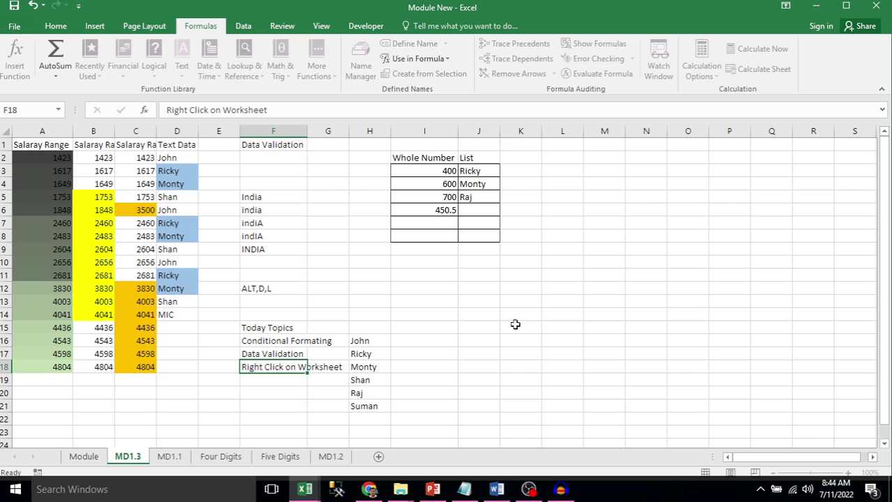
pyautogui.press('Return')
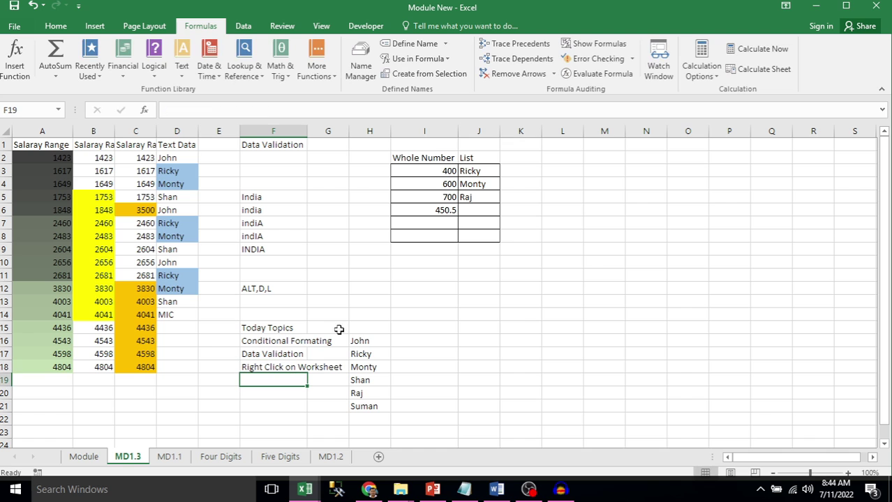
# Widen column F so the topic entries in F15:F18 fit within the column
pyautogui.moveTo(311, 131); pyautogui.dragTo(355, 134)
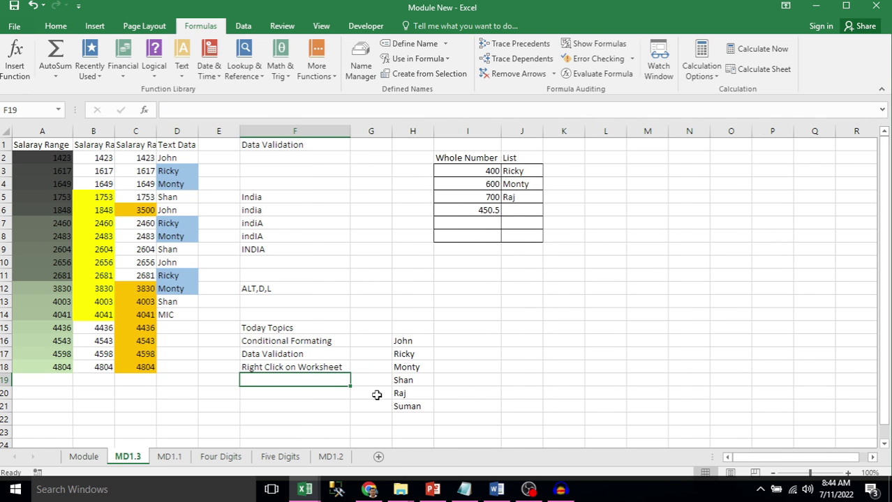
pyautogui.click(289, 366)
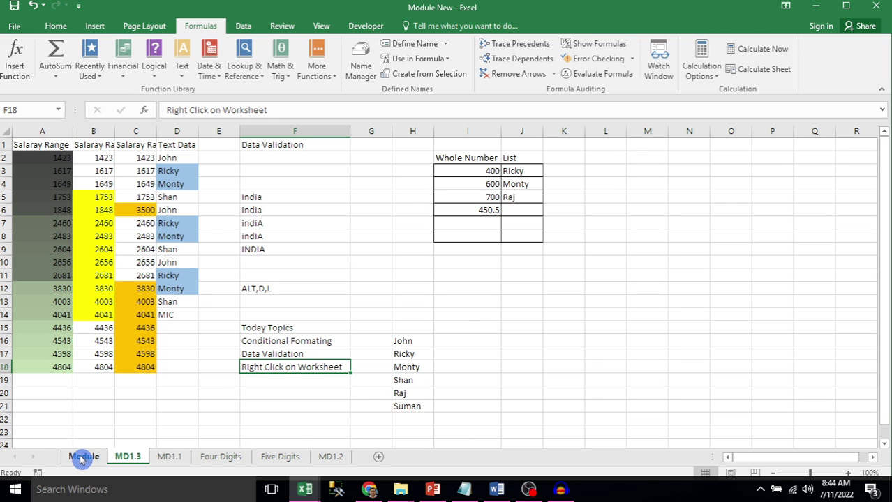
# Show the context options for the MD1.3 worksheet tab and leave without choosing one
pyautogui.rightClick(136, 459)
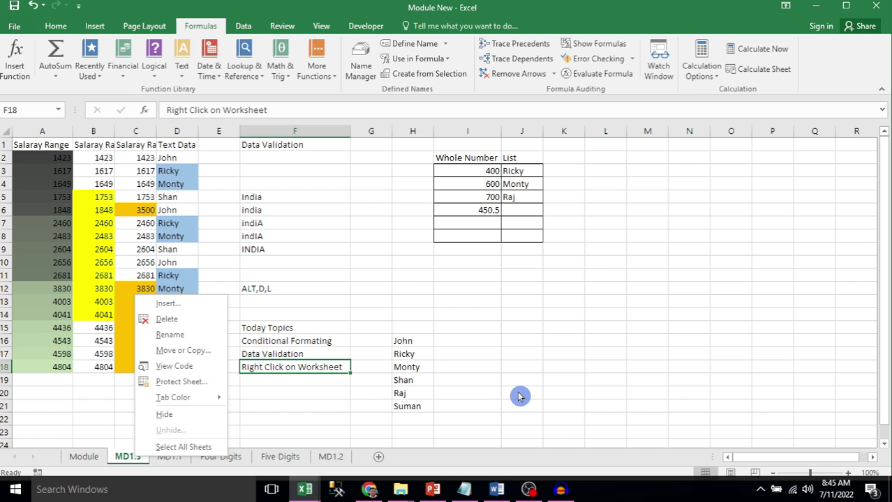
pyautogui.click(519, 397)
pyautogui.rightClick(140, 457)
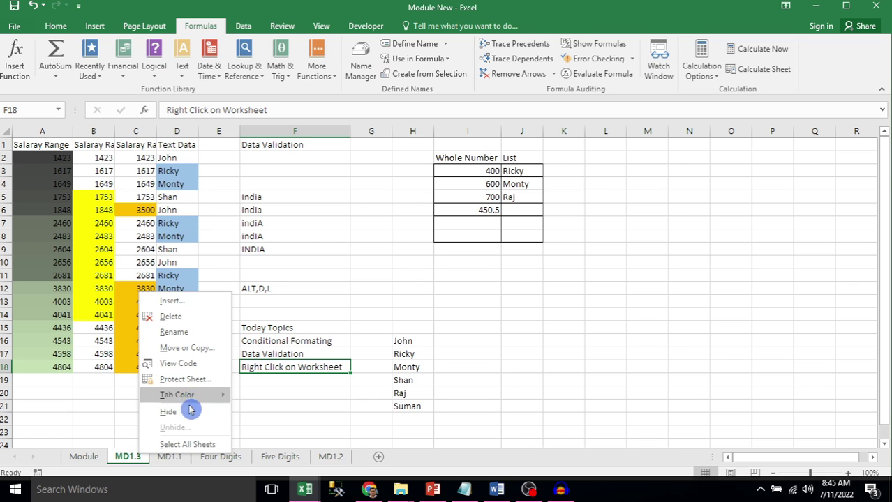
pyautogui.click(496, 413)
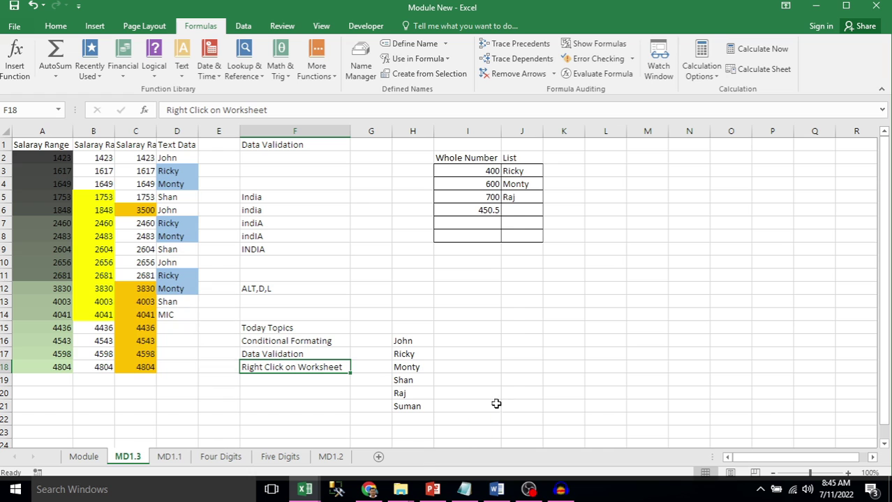
# Add a new worksheet after MD1.3 and preview the Billing Statement, Blood Pressure Tracker and Expense Report templates available for insertion
pyautogui.click(378, 457)
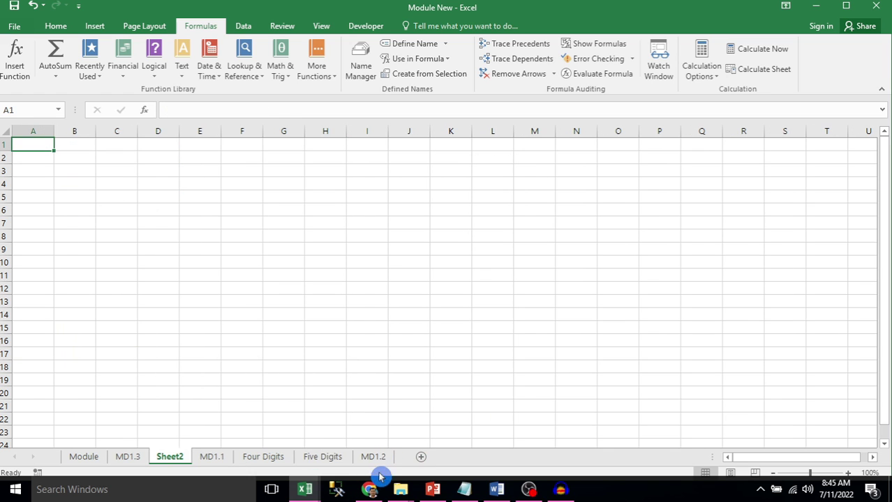
pyautogui.rightClick(181, 458)
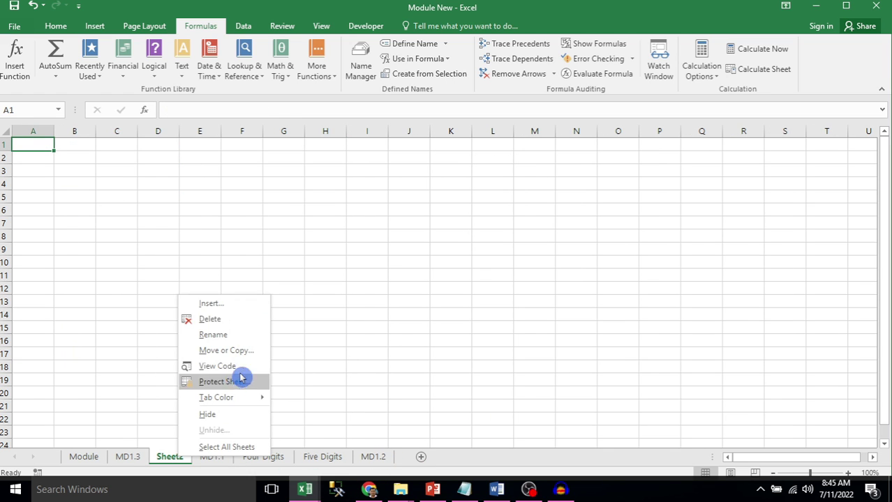
pyautogui.click(226, 307)
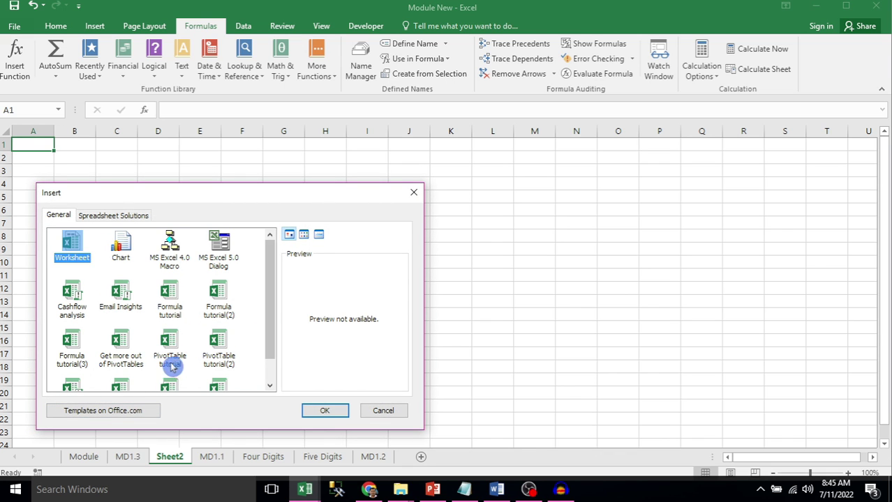
pyautogui.moveTo(267, 311); pyautogui.dragTo(280, 298)
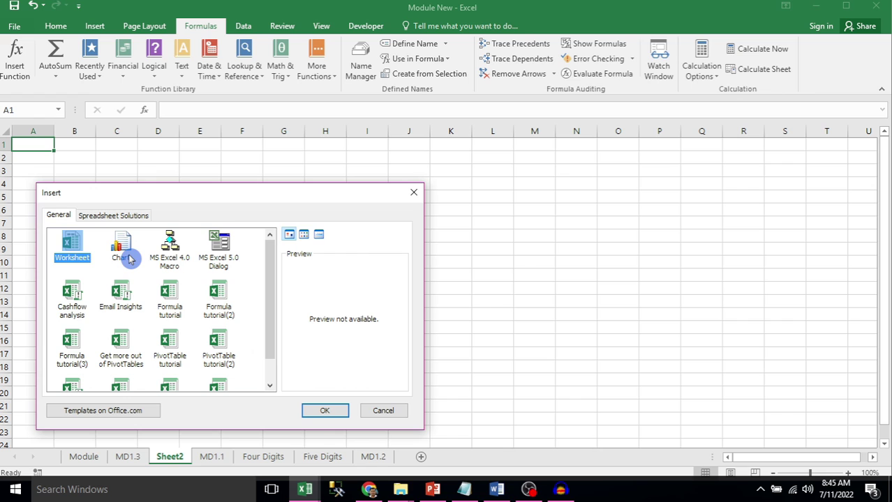
pyautogui.click(104, 219)
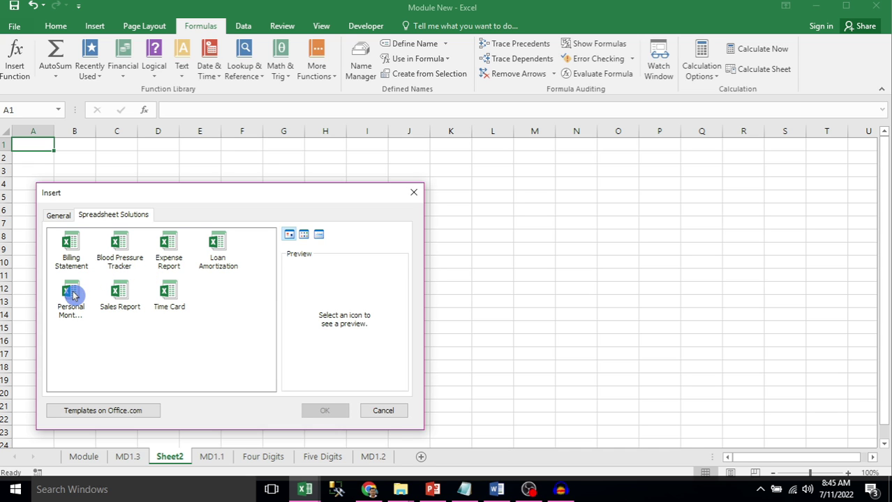
pyautogui.click(75, 260)
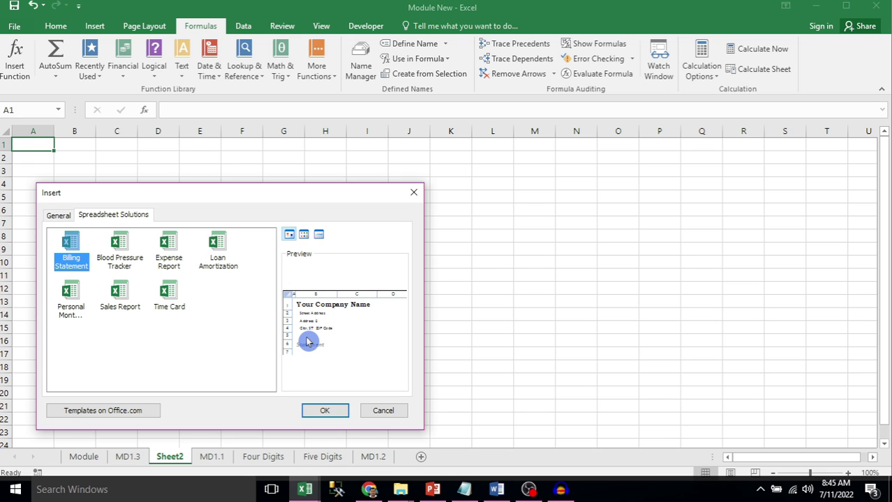
pyautogui.click(127, 262)
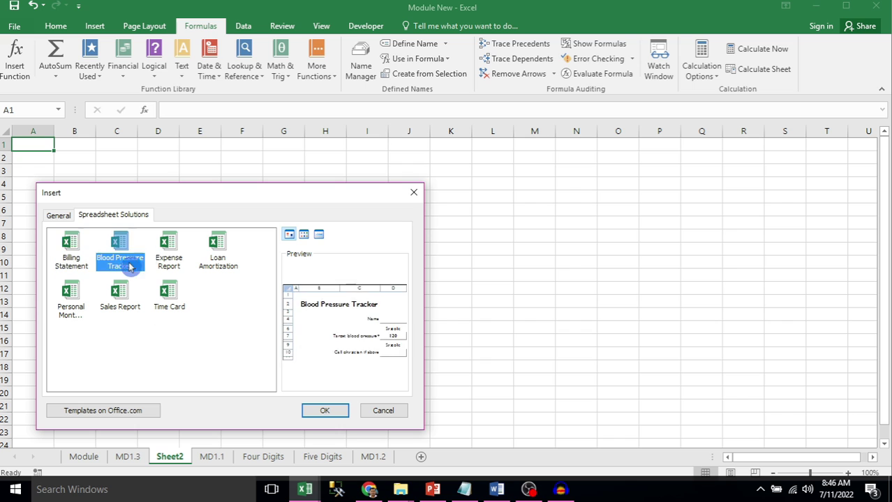
pyautogui.click(170, 257)
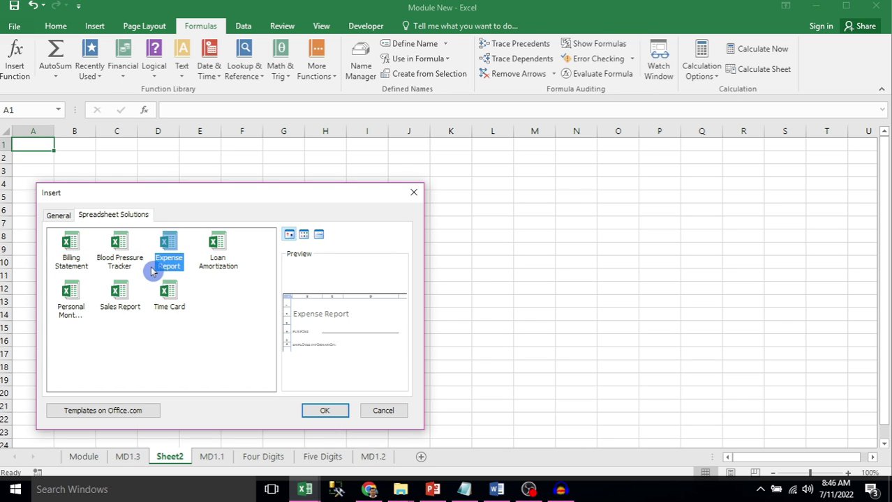
# Insert a blank worksheet before Sheet2 from the general templates, and delete that worksheet again
pyautogui.click(59, 215)
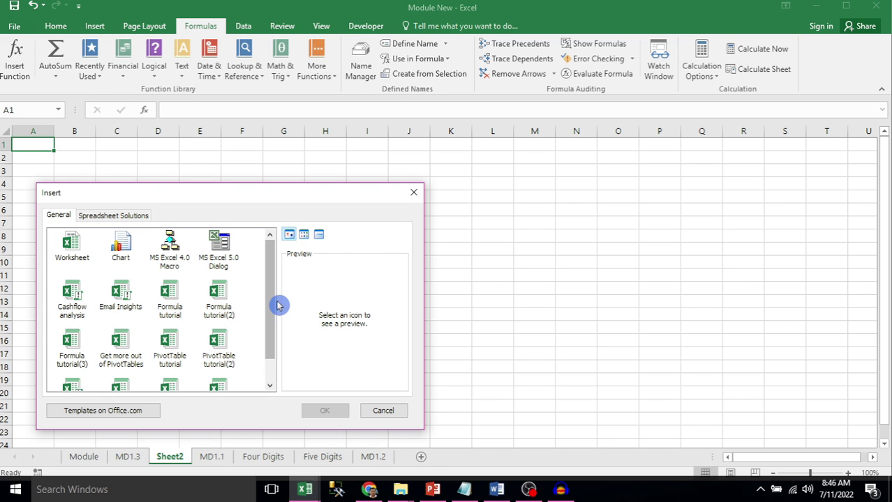
pyautogui.moveTo(273, 308); pyautogui.dragTo(285, 276)
pyautogui.click(72, 253)
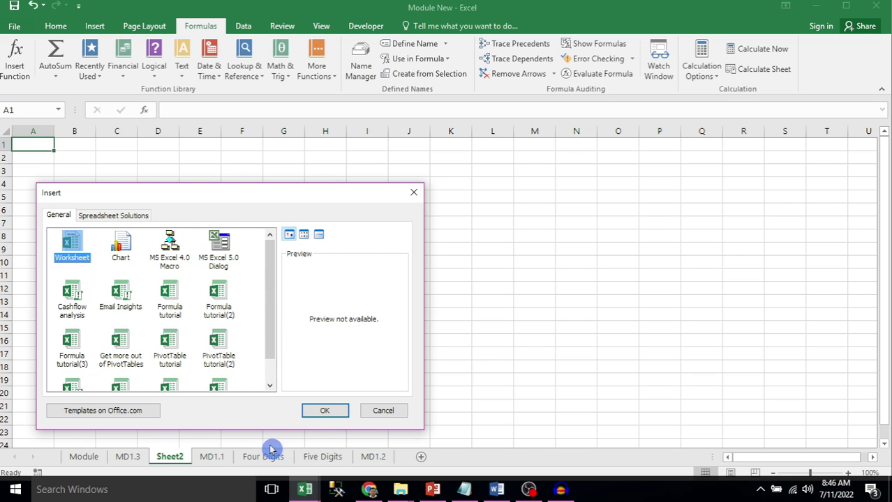
pyautogui.click(332, 412)
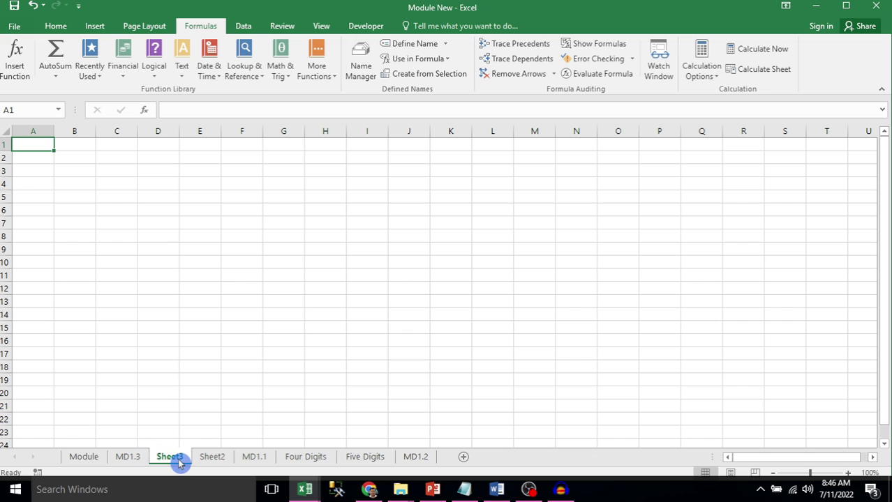
pyautogui.rightClick(180, 462)
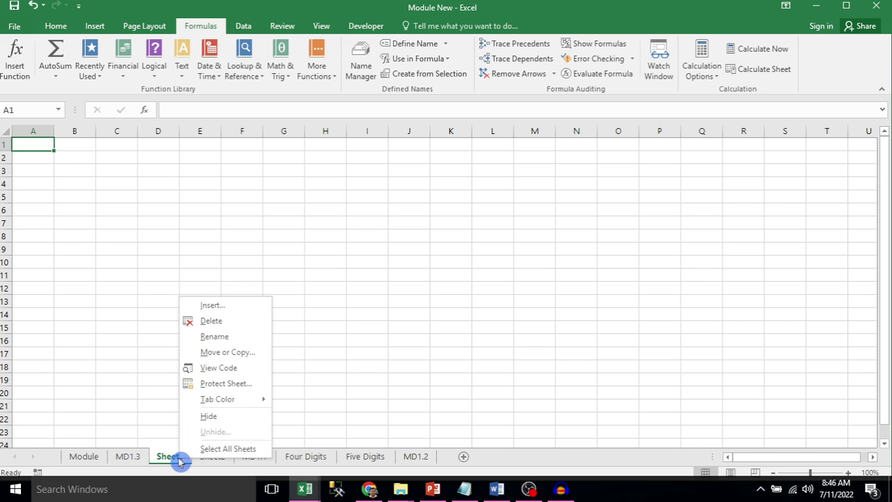
pyautogui.click(225, 323)
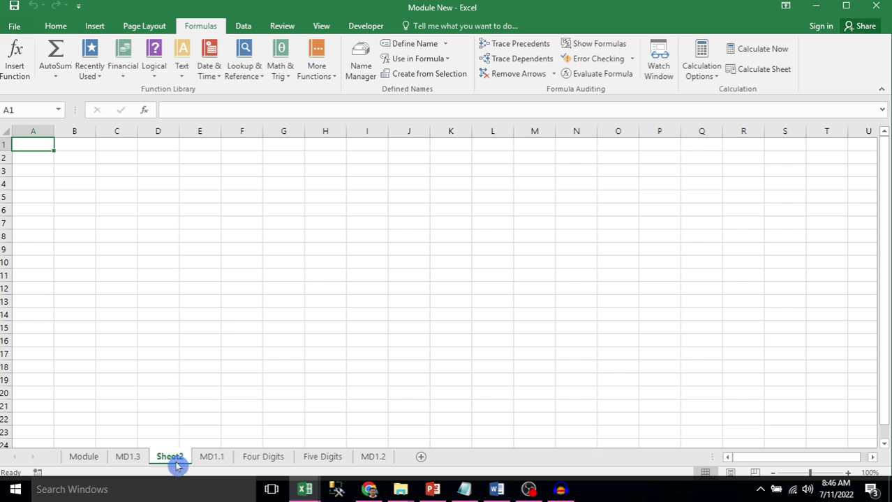
# Rename the Sheet2 worksheet as inserted
pyautogui.rightClick(179, 462)
pyautogui.click(228, 337)
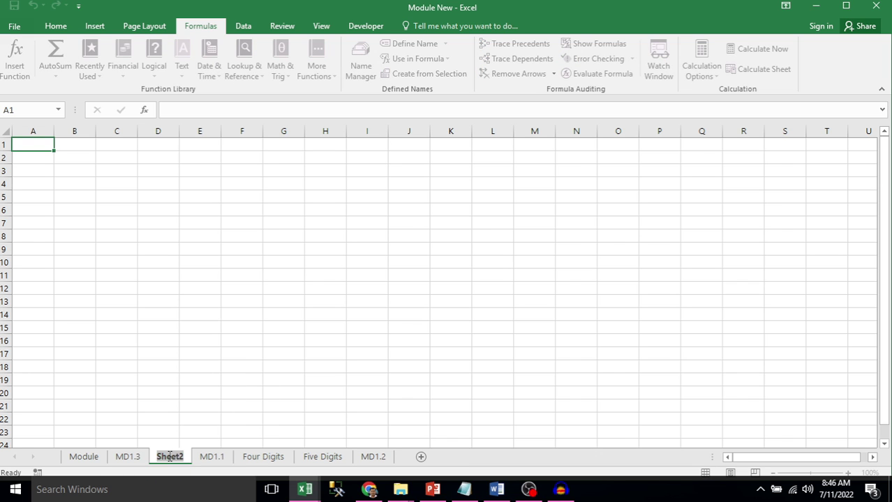
pyautogui.write('ins')
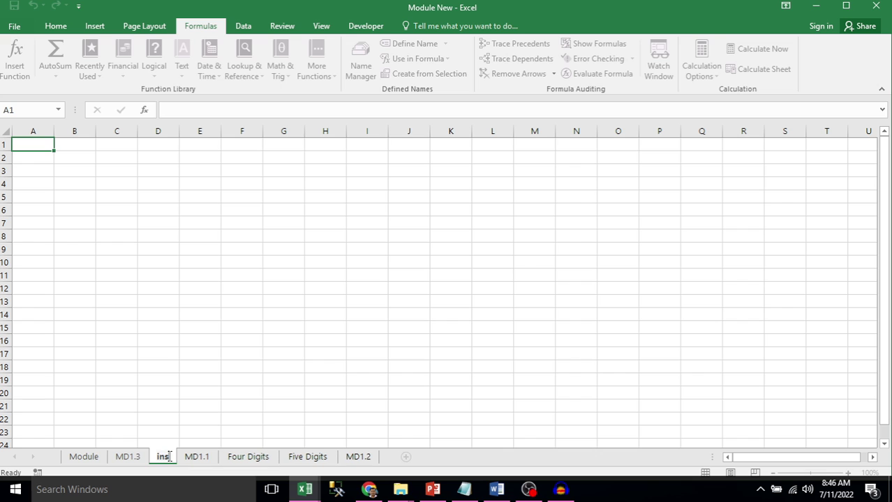
pyautogui.write('erted')
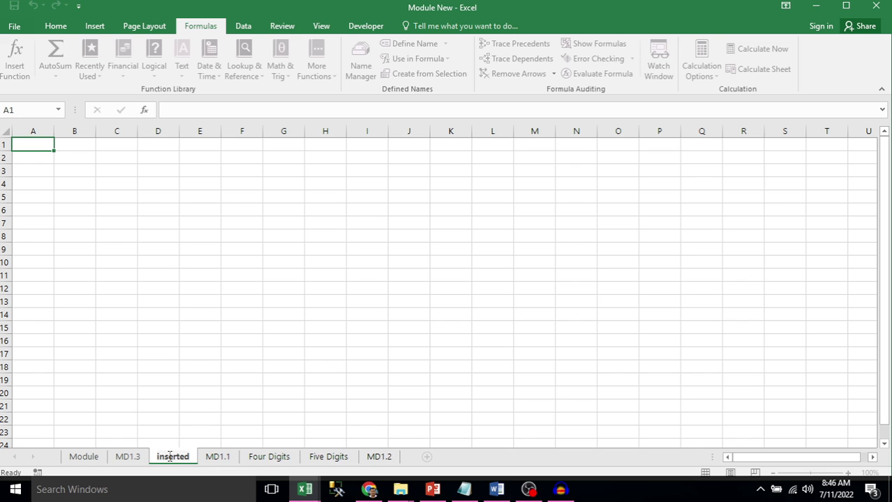
pyautogui.click(170, 457)
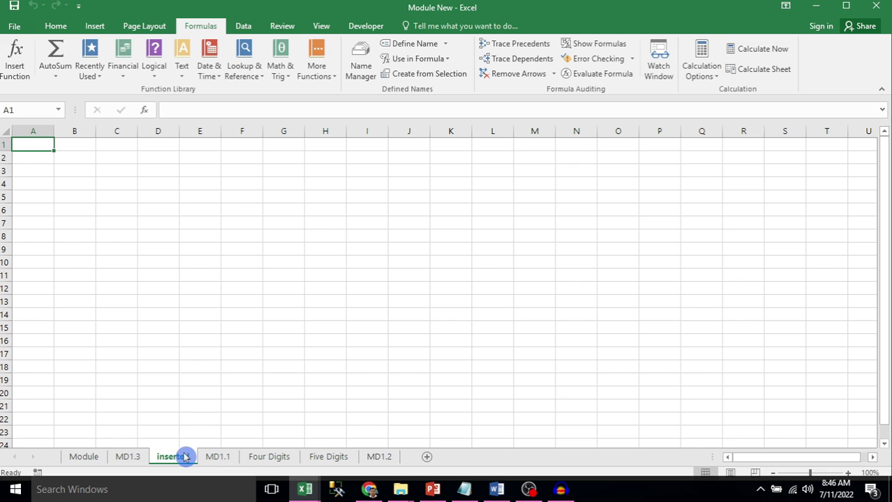
# Move the inserted sheet to the end of the Module New.xlsx workbook
pyautogui.rightClick(183, 458)
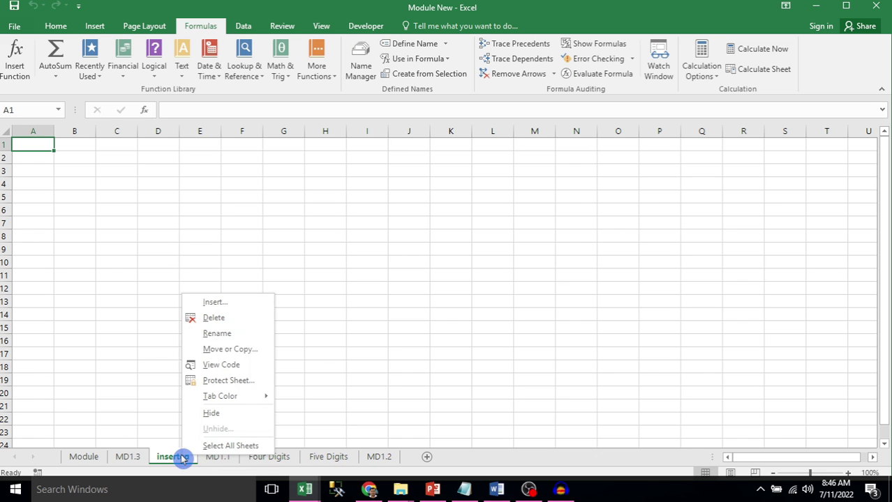
pyautogui.click(246, 351)
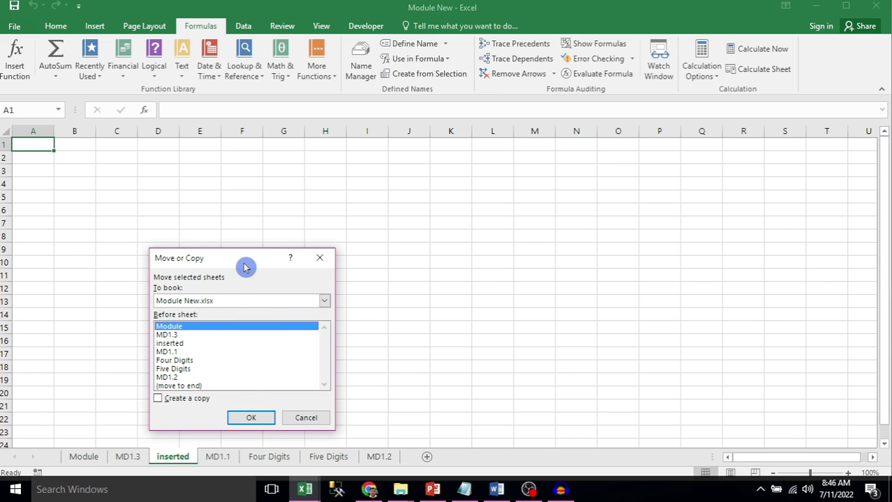
pyautogui.moveTo(246, 263); pyautogui.dragTo(279, 203)
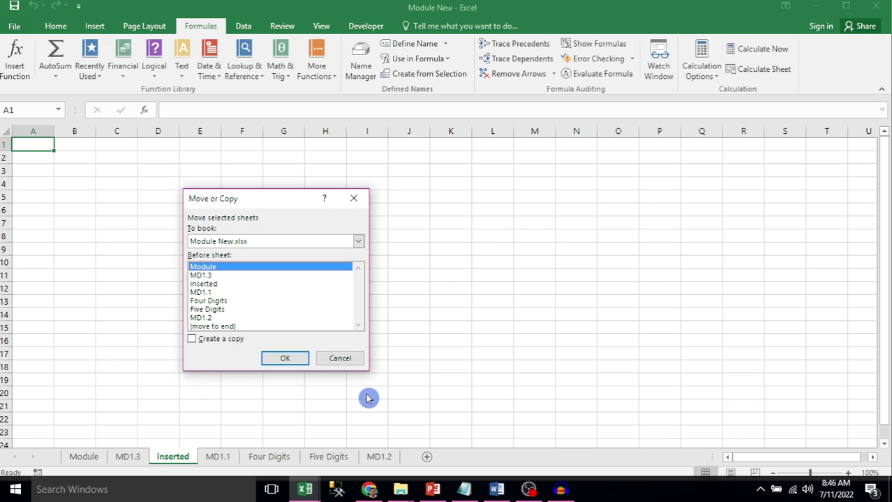
pyautogui.click(231, 326)
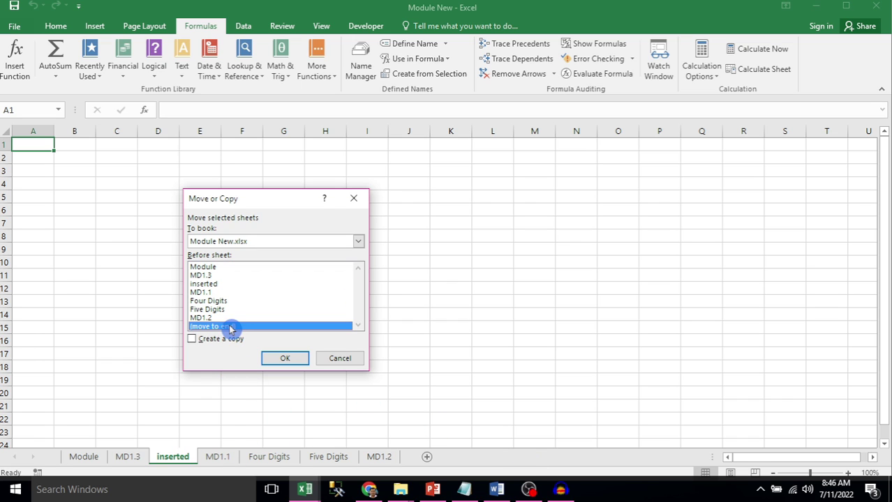
pyautogui.click(285, 357)
# Create a copy of the inserted sheet and place it before MD1.3
pyautogui.rightClick(383, 464)
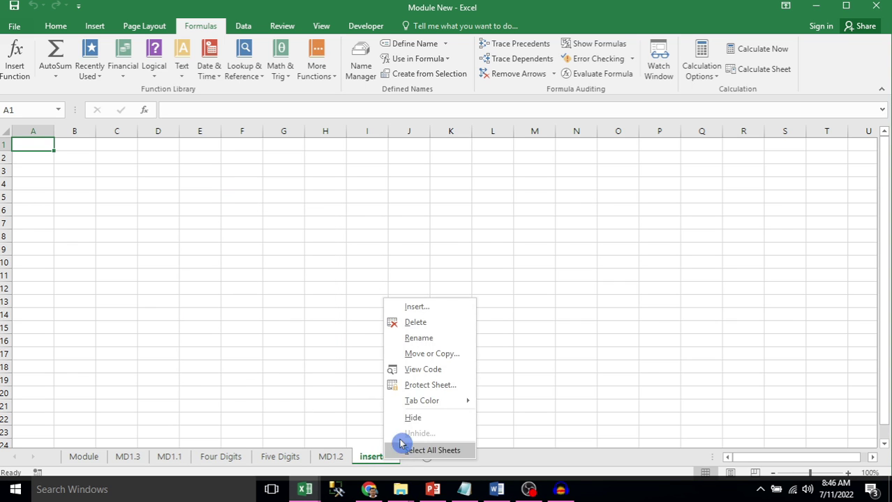
pyautogui.click(421, 354)
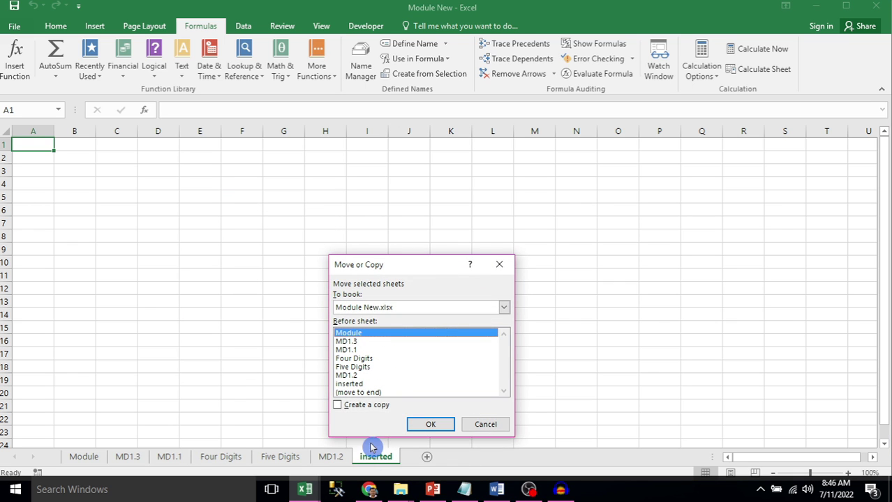
pyautogui.click(340, 407)
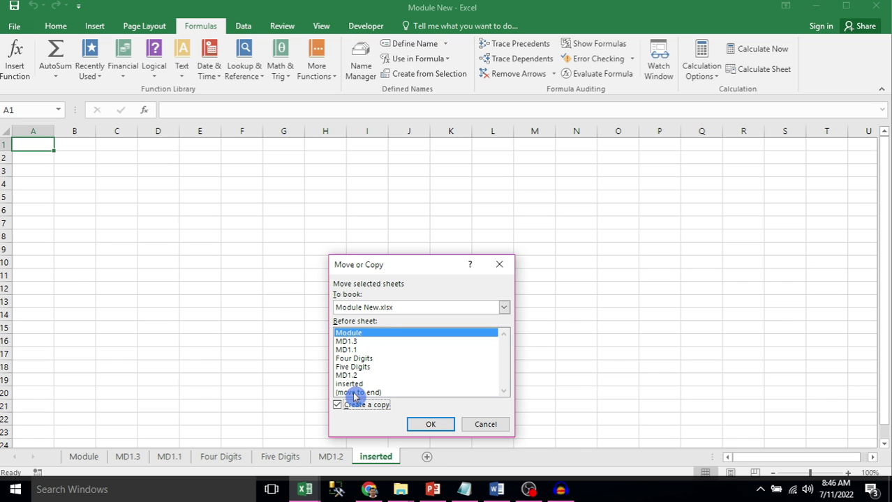
pyautogui.click(346, 342)
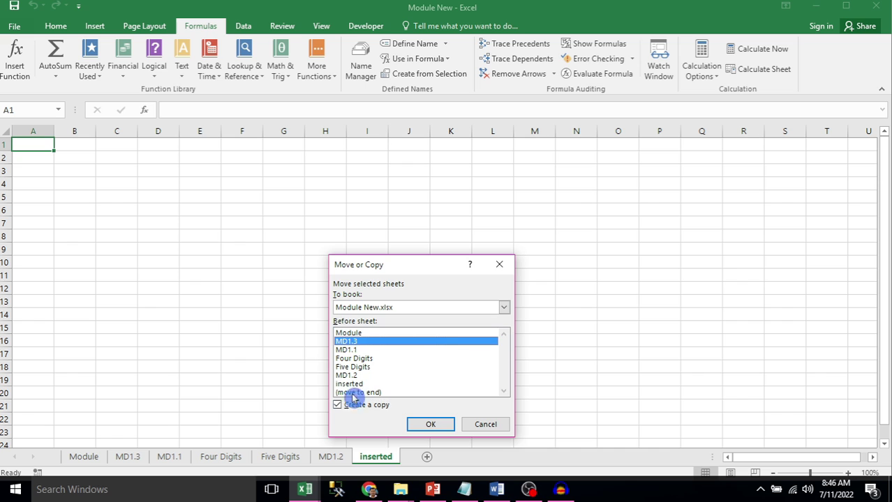
pyautogui.click(438, 425)
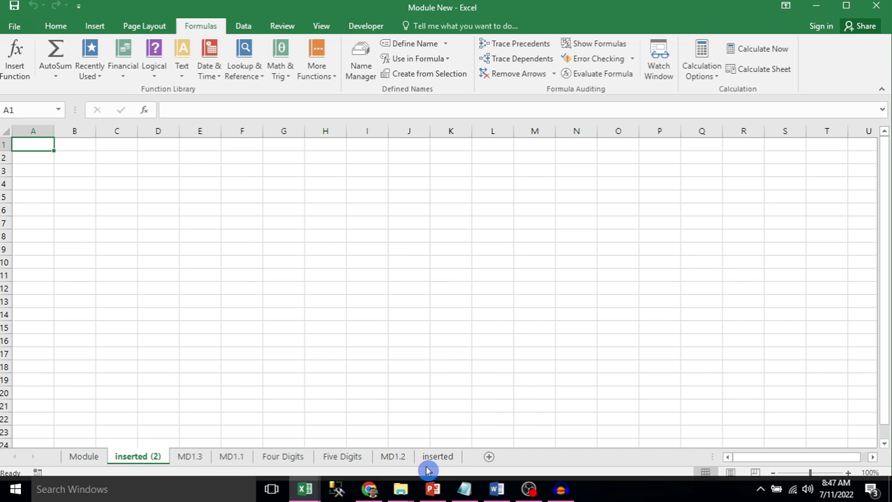
# Create a copy of the inserted (2) sheet and place it at the end of the Contact Details.xlsx workbook
pyautogui.rightClick(132, 460)
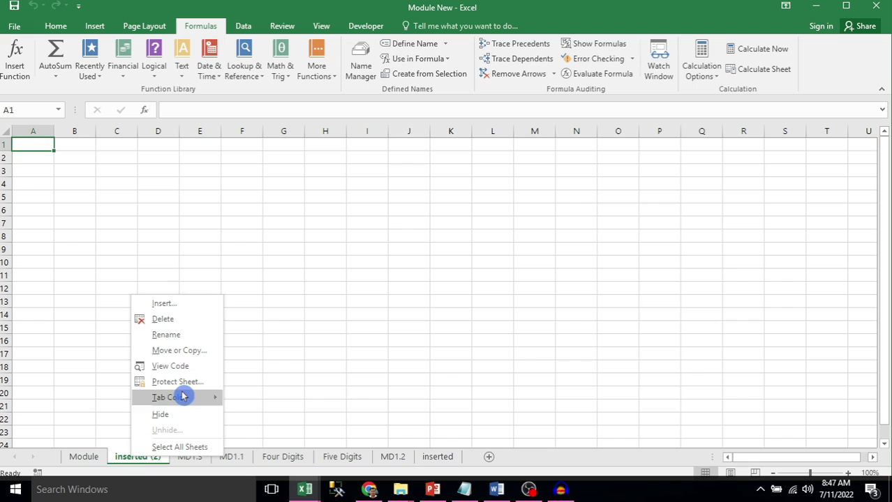
pyautogui.click(175, 351)
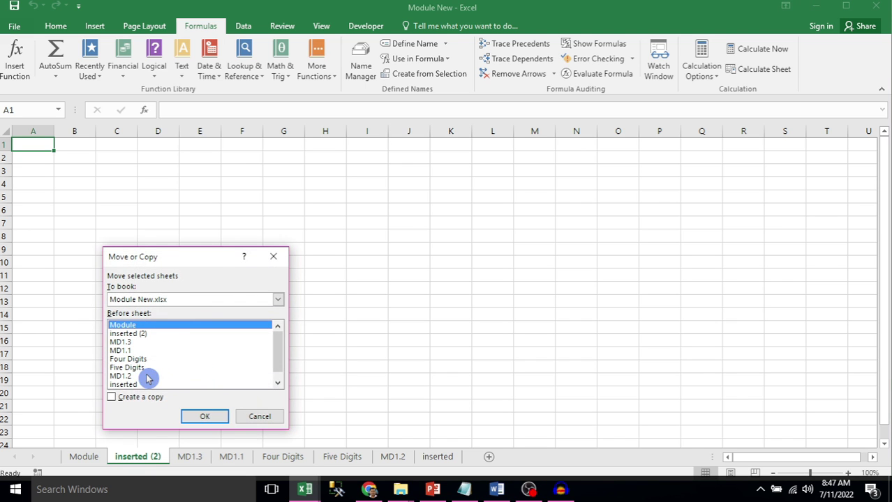
pyautogui.click(194, 302)
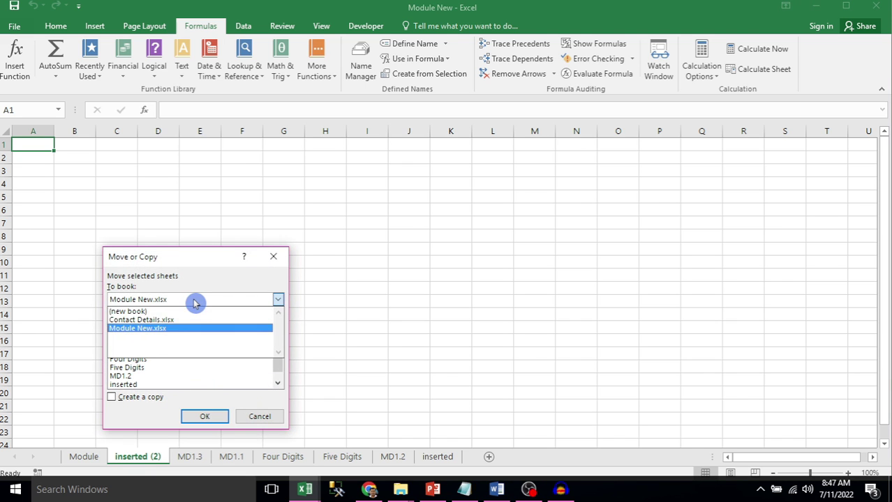
pyautogui.click(155, 322)
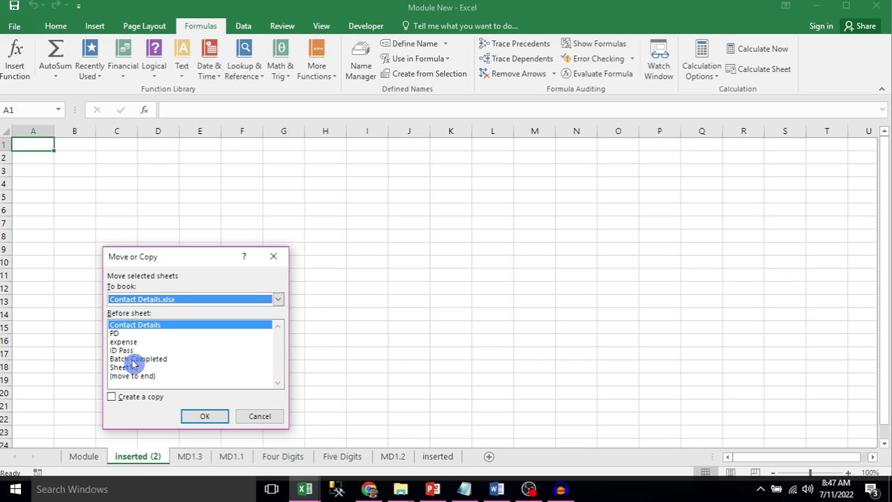
pyautogui.click(112, 397)
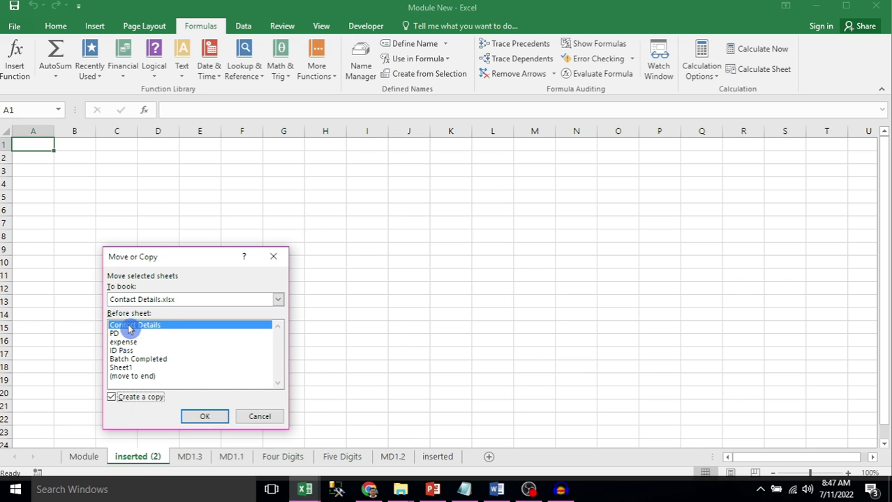
pyautogui.click(132, 376)
pyautogui.click(199, 414)
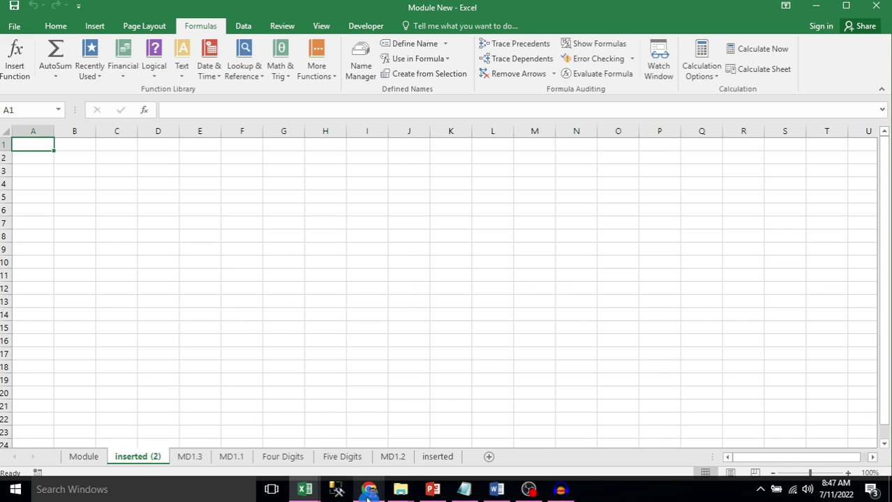
# Switch to the Contact Details workbook and check its worksheet tabs for the copied inserted (2) sheet
pyautogui.click(304, 490)
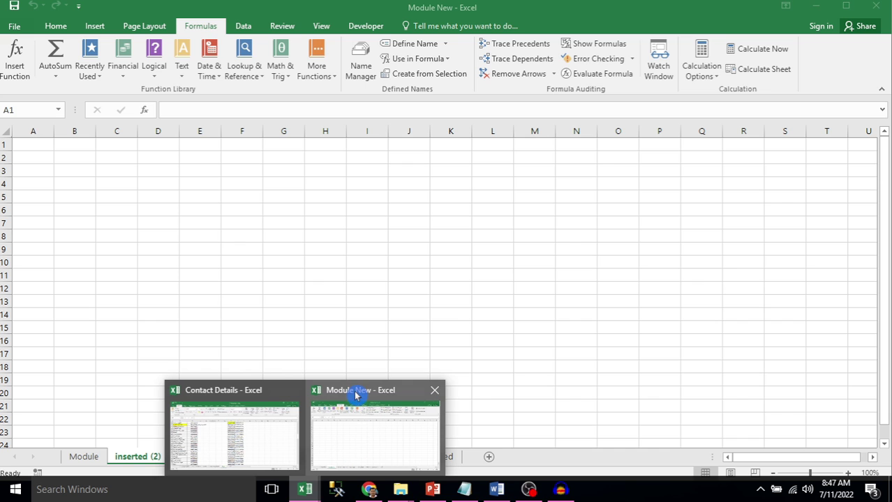
pyautogui.click(234, 428)
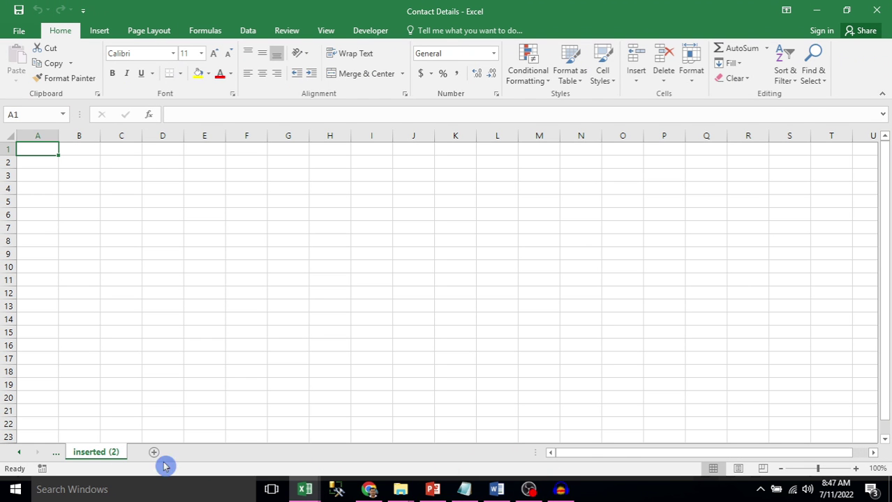
pyautogui.click(19, 454)
pyautogui.click(20, 456)
pyautogui.click(20, 456)
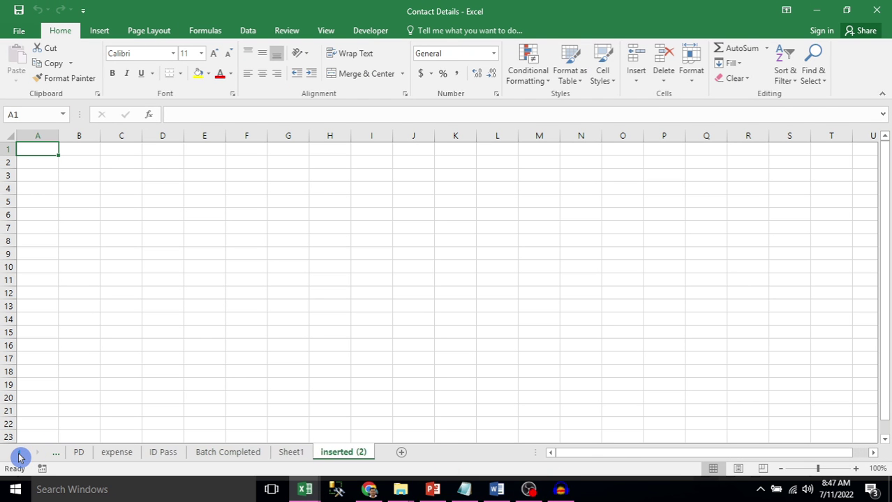
pyautogui.click(20, 456)
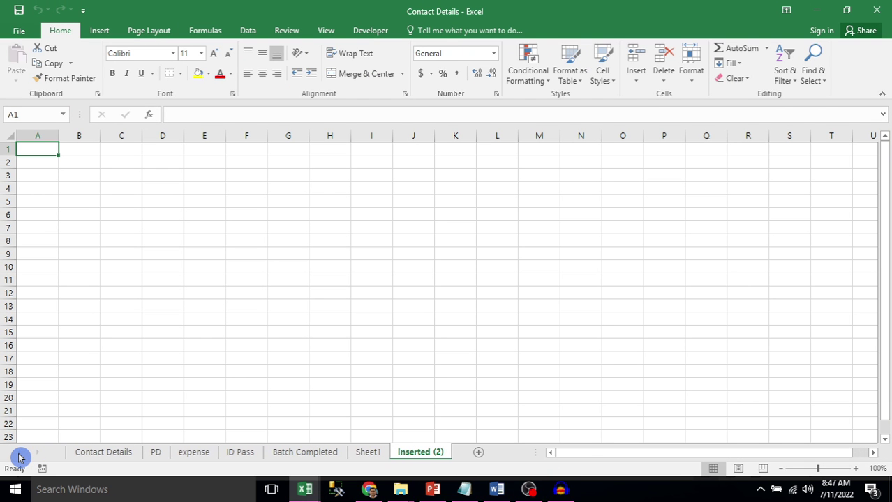
pyautogui.rightClick(433, 454)
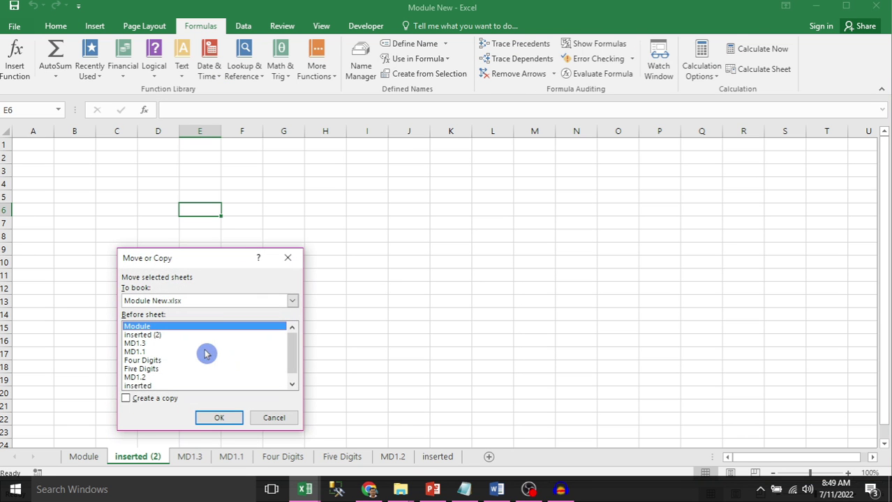
pyautogui.click(126, 398)
pyautogui.click(240, 303)
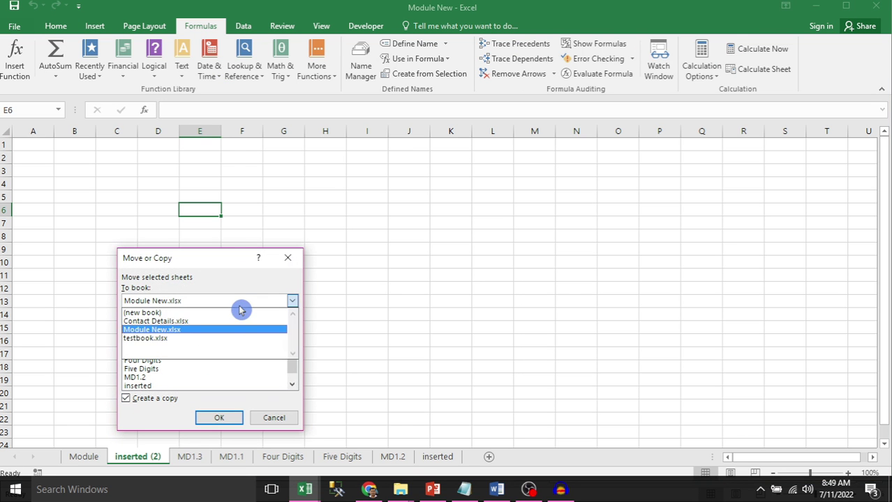
pyautogui.click(154, 339)
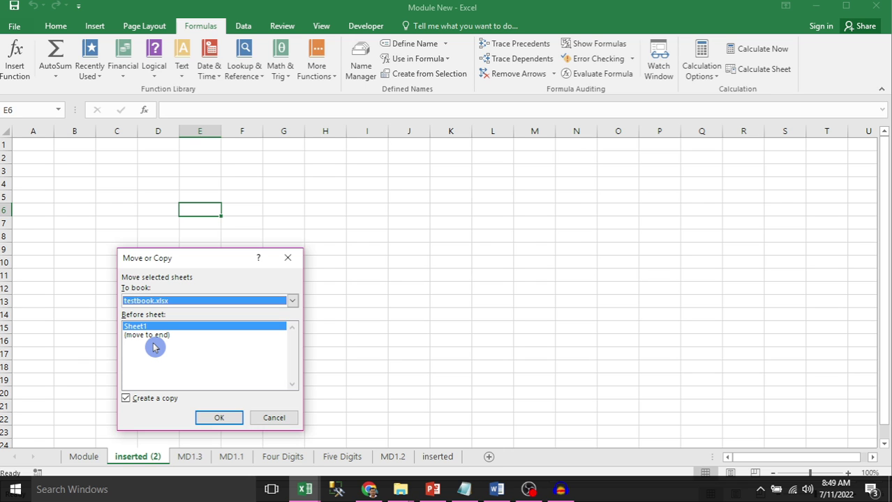
pyautogui.click(278, 418)
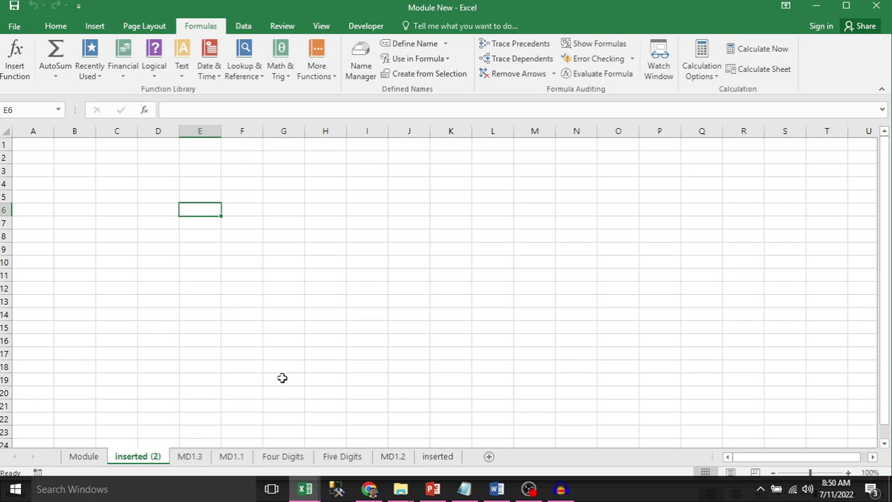
pyautogui.click(130, 260)
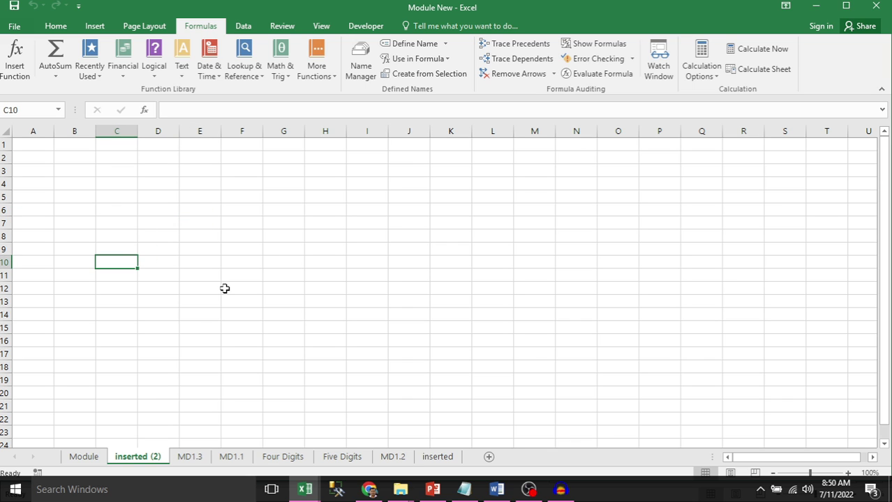
pyautogui.moveTo(188, 199); pyautogui.dragTo(351, 268)
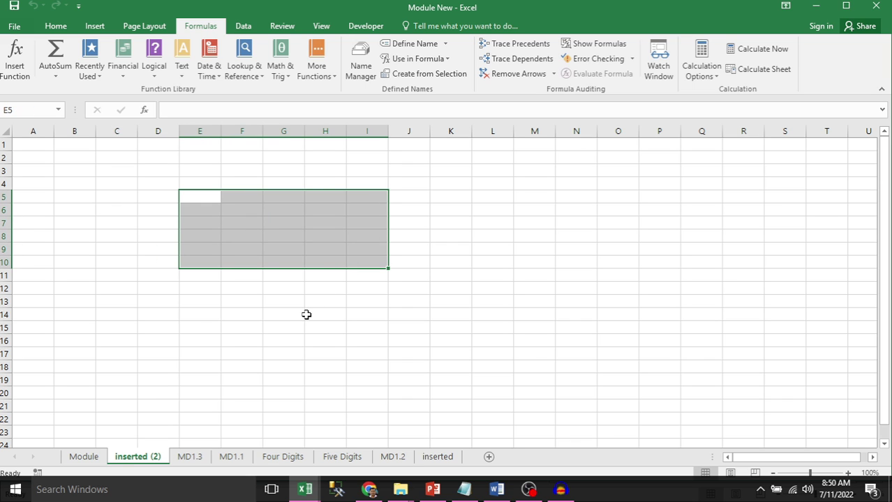
pyautogui.click(306, 314)
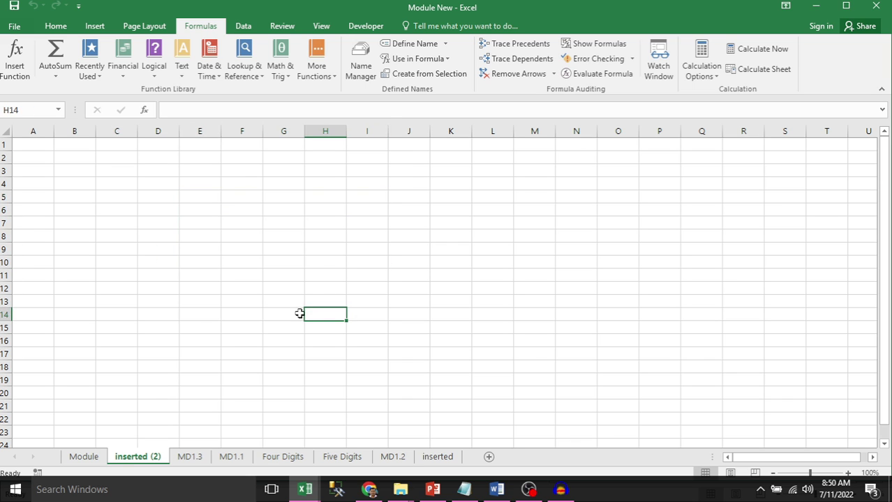
pyautogui.click(200, 185)
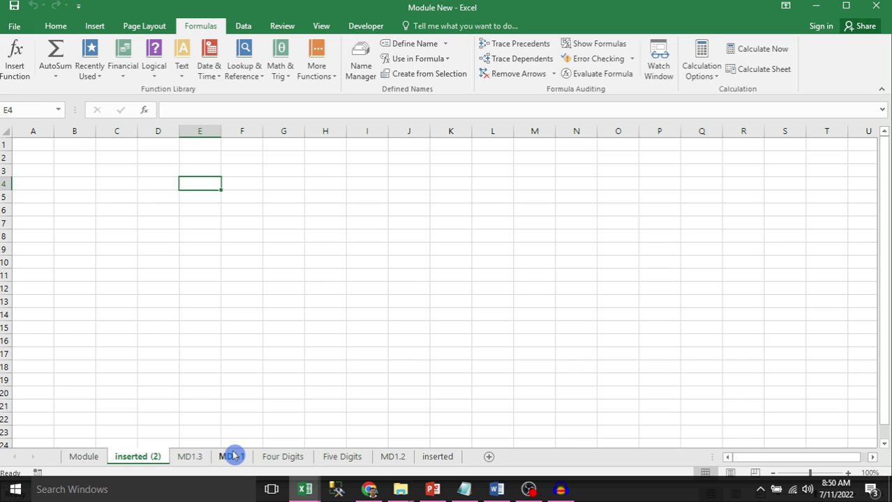
# Open the MD1.3 worksheet in the Module New workbook to review the listed topics
pyautogui.click(189, 457)
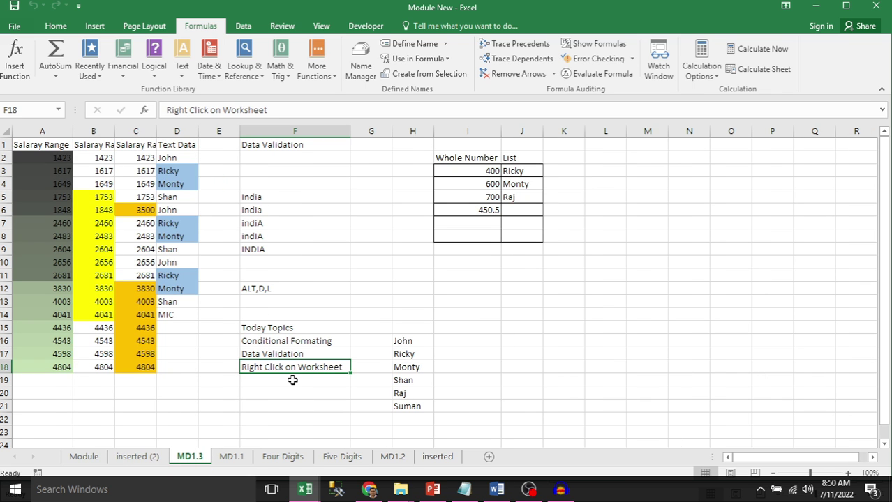